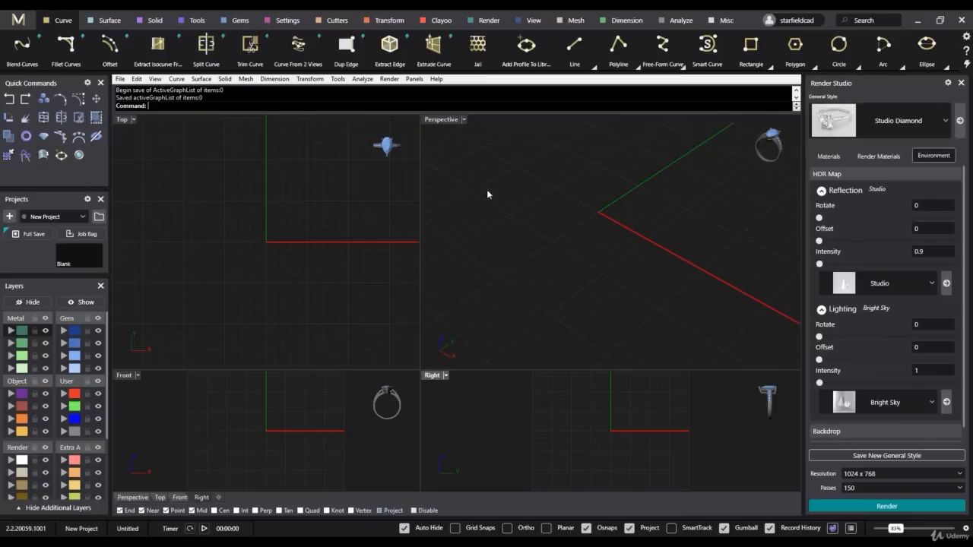
- Review the Ribbon Bar settings in the preferences and close them
{"action": "left_click", "coordinate": [966, 39]}
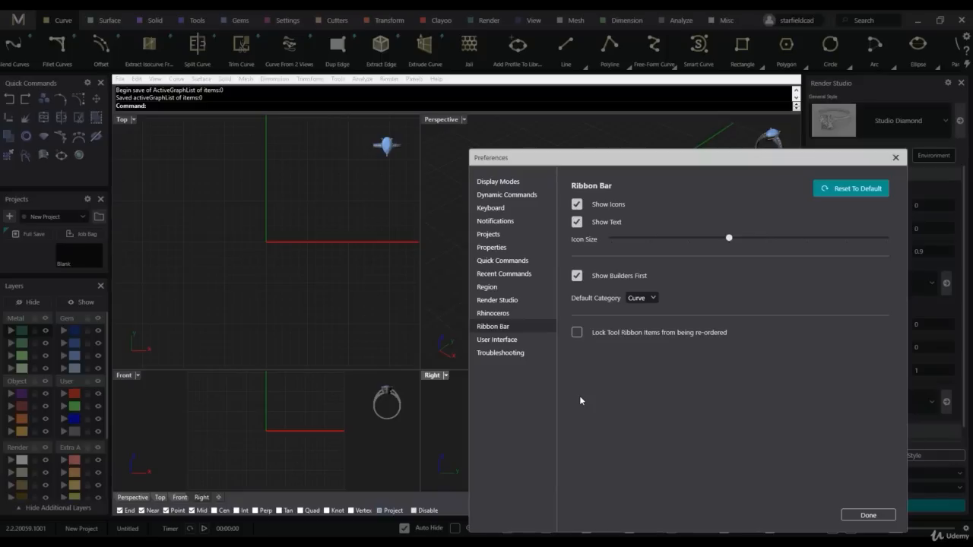
{"action": "left_click", "coordinate": [895, 157]}
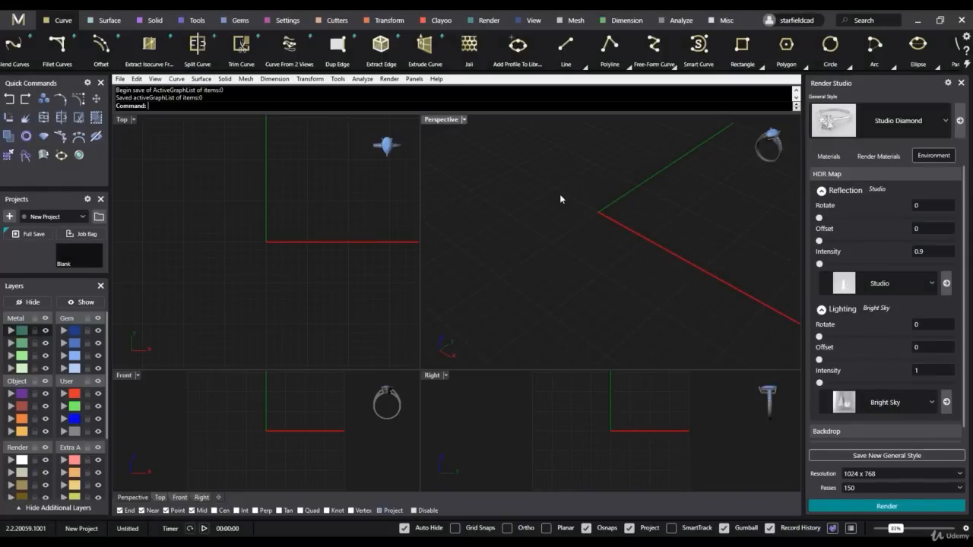
- Run the Options command and open the Colors page under Appearance in the Rhino Options
{"action": "type", "text": "Options"}
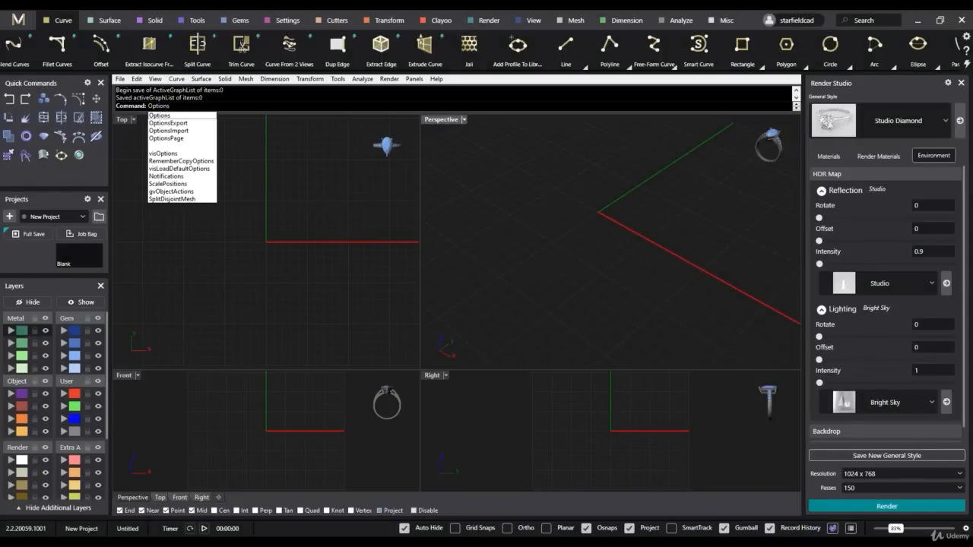
{"action": "key", "text": "Return"}
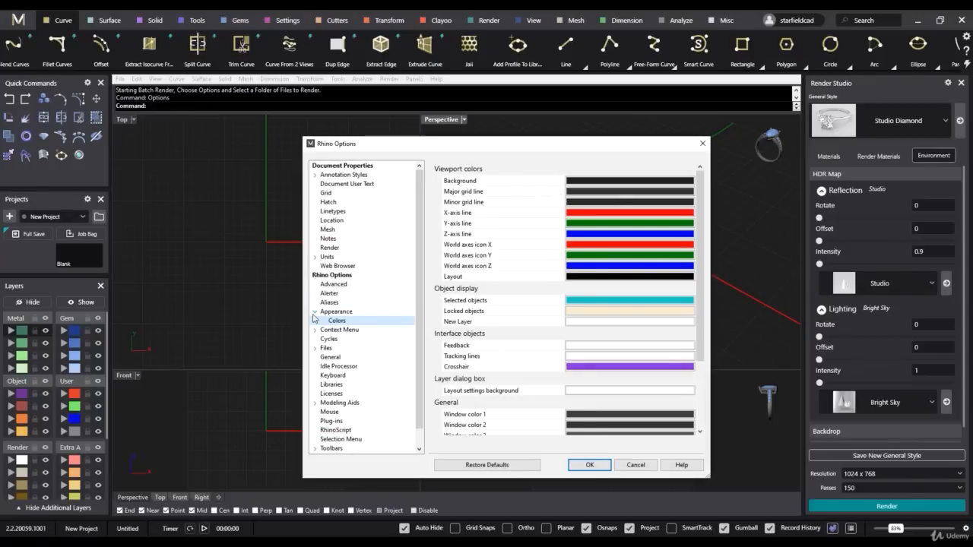
{"action": "left_click", "coordinate": [315, 313]}
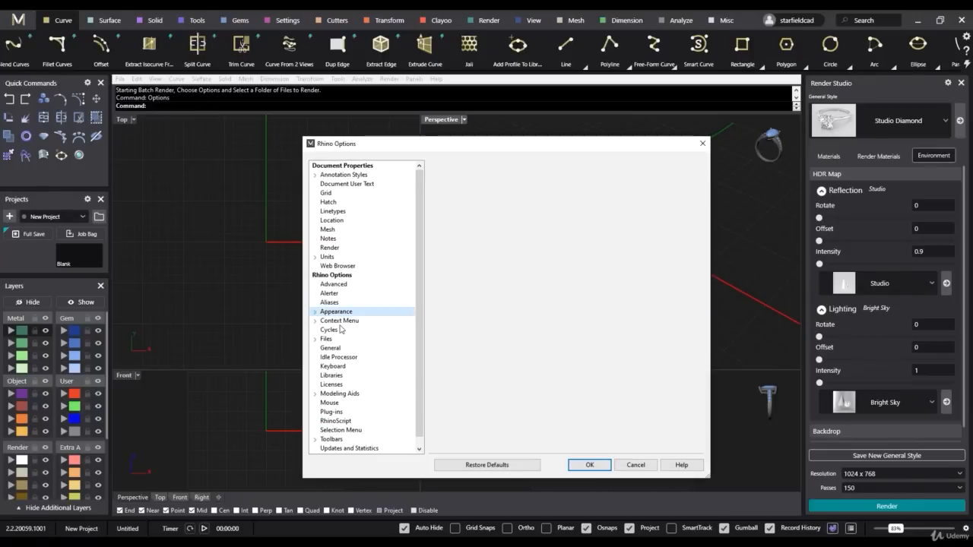
{"action": "left_click", "coordinate": [314, 313]}
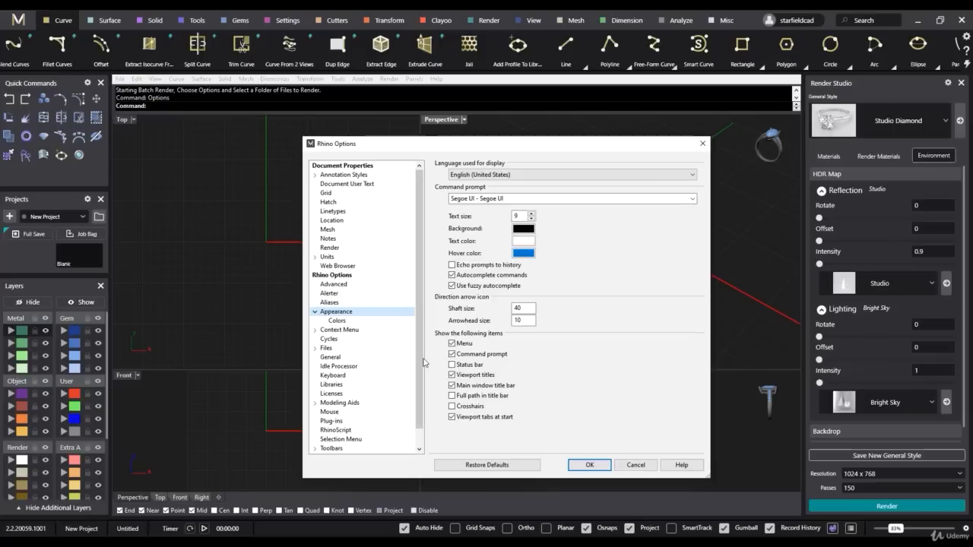
{"action": "left_click", "coordinate": [337, 321]}
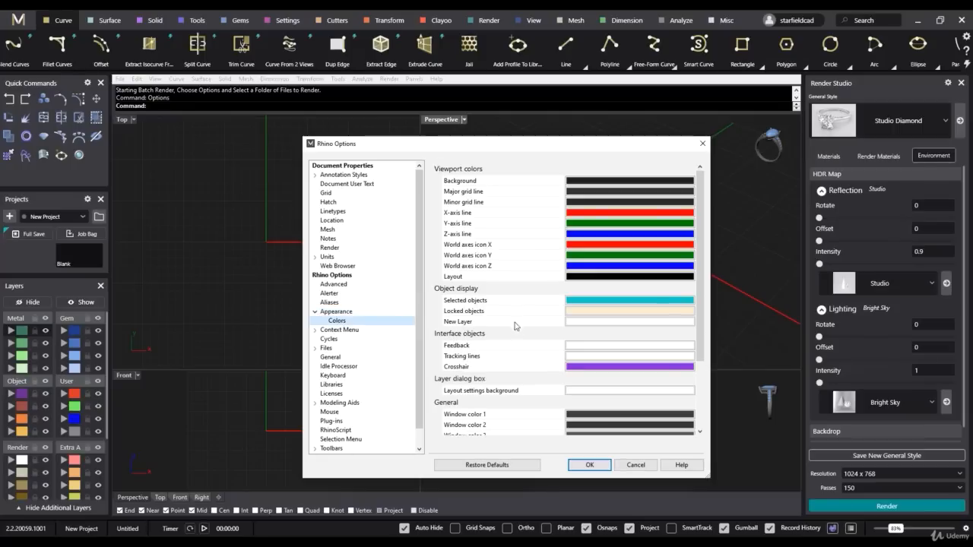
- Change the viewport background color to a medium gray, RGB 144, 143, 143
{"action": "left_click", "coordinate": [582, 182]}
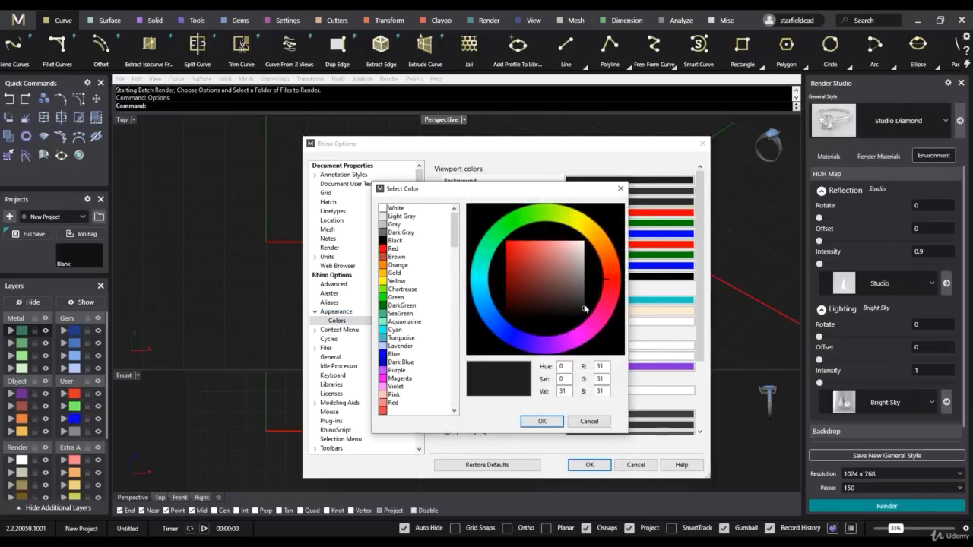
{"action": "left_click", "coordinate": [584, 309]}
{"action": "left_click", "coordinate": [541, 421]}
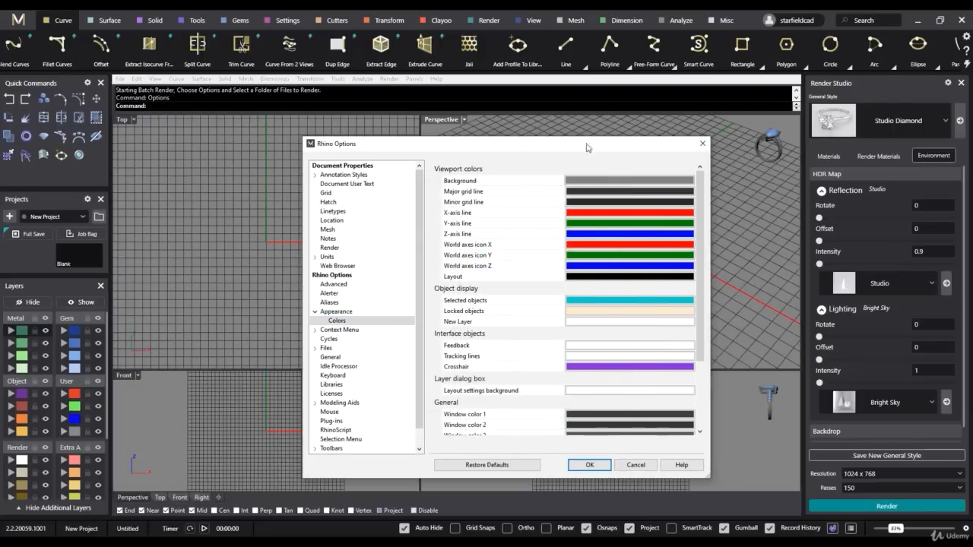
- Set the viewport background color to dark gray, RGB 30, 30, 30
{"action": "left_click", "coordinate": [608, 180]}
{"action": "left_click", "coordinate": [585, 278]}
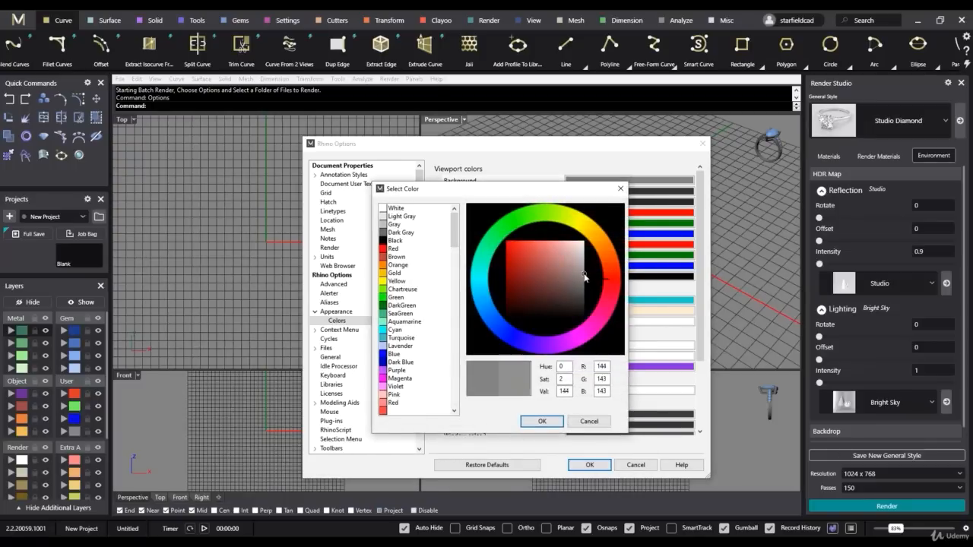
{"action": "left_click_drag", "start_coordinate": [585, 278], "coordinate": [602, 309]}
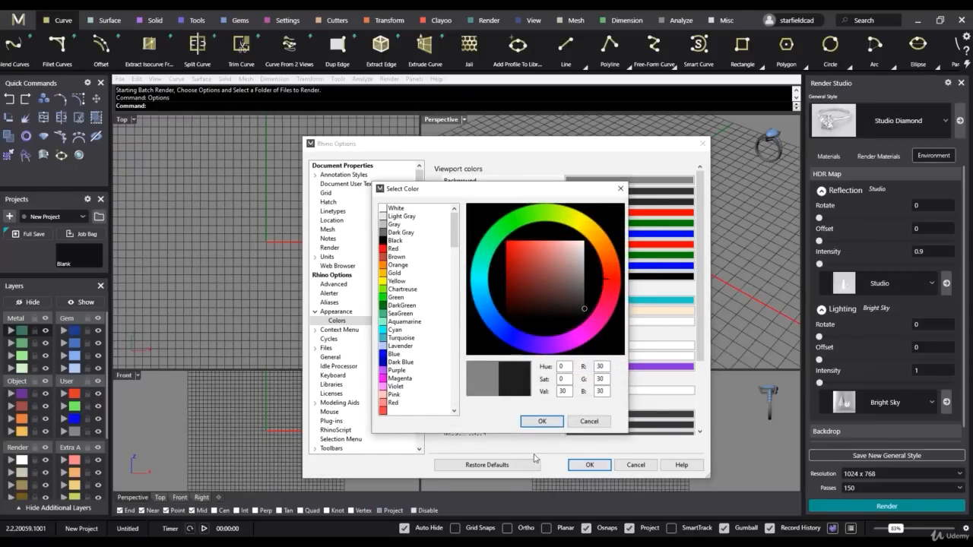
{"action": "left_click", "coordinate": [541, 421]}
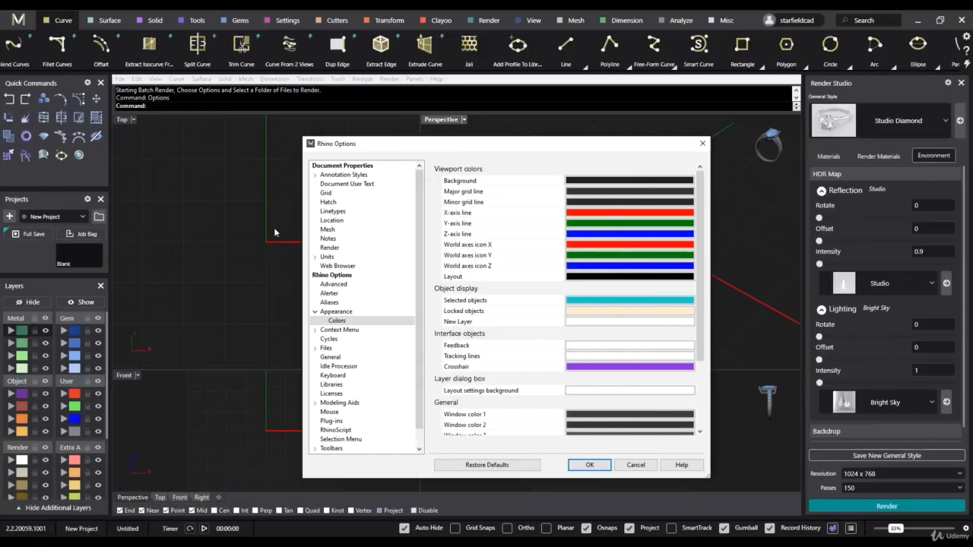
- Hide the Rhino menu through the Appearance options, show it again, and accept the Rhino Options
{"action": "left_click", "coordinate": [314, 312]}
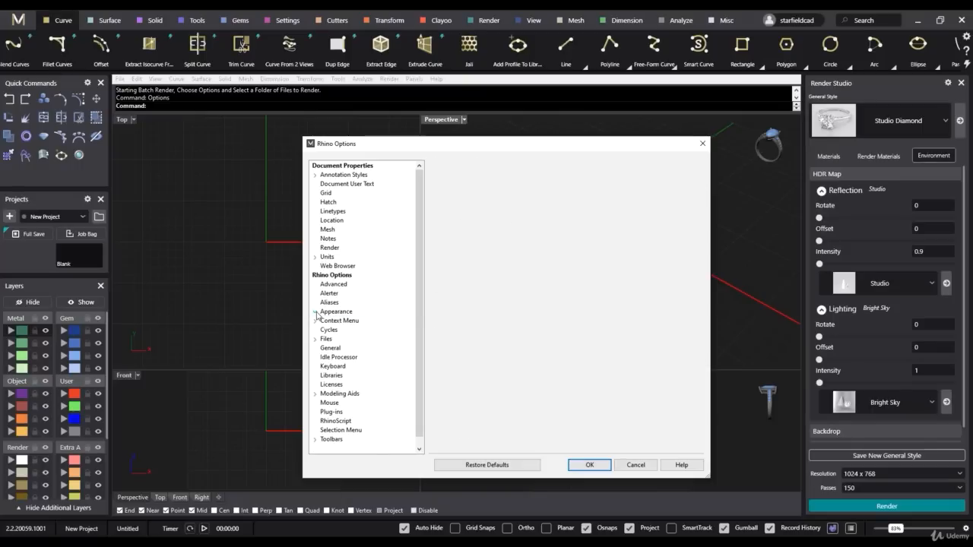
{"action": "left_click", "coordinate": [336, 311]}
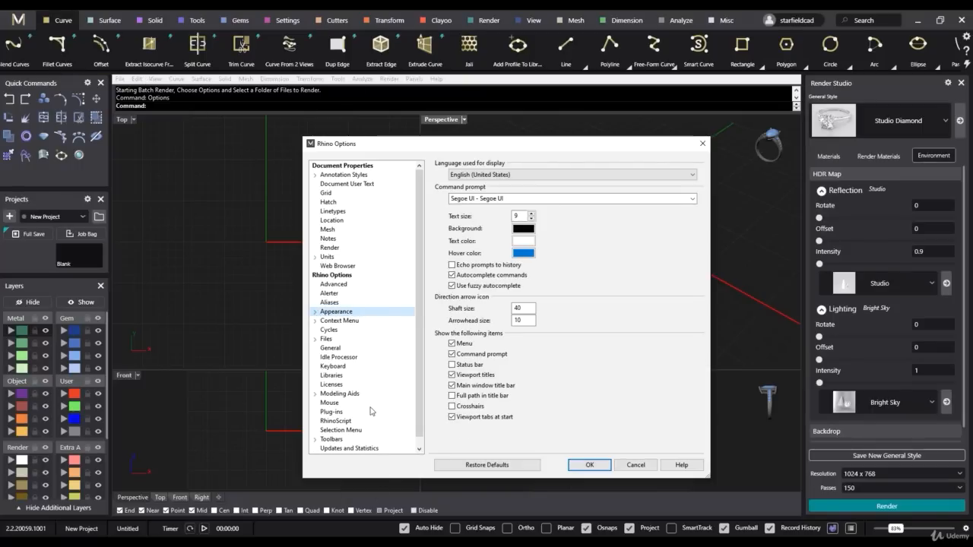
{"action": "scroll", "coordinate": [376, 401], "scroll_direction": "down", "scroll_amount": 1}
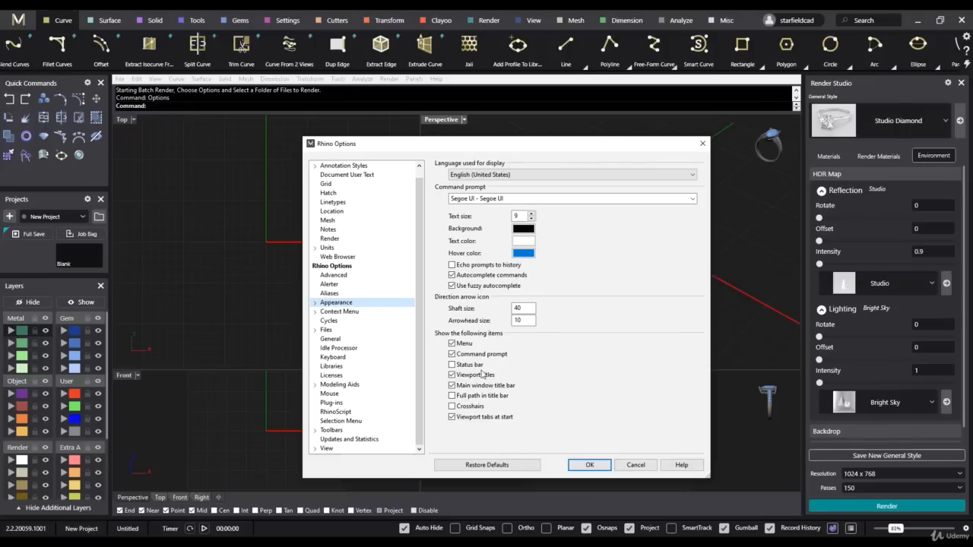
{"action": "left_click", "coordinate": [452, 344]}
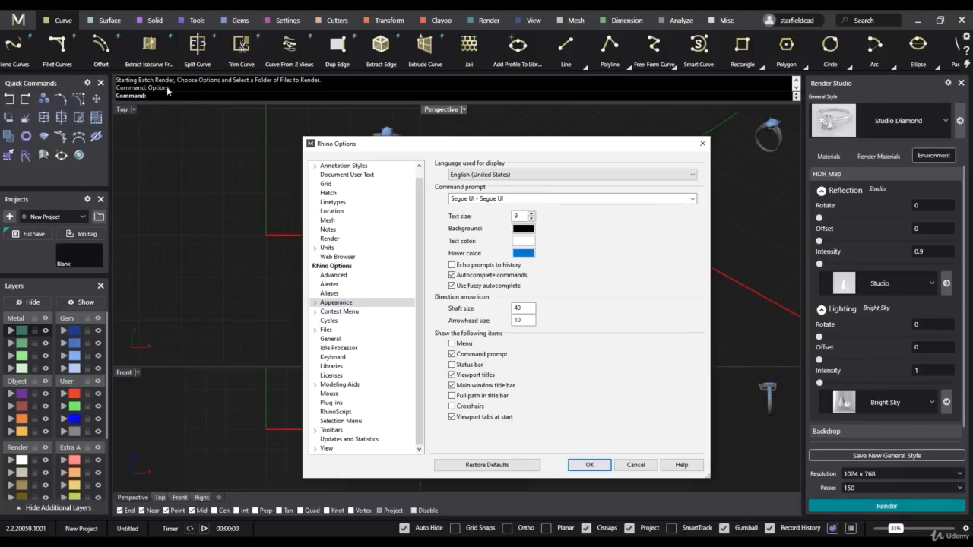
{"action": "left_click", "coordinate": [452, 344]}
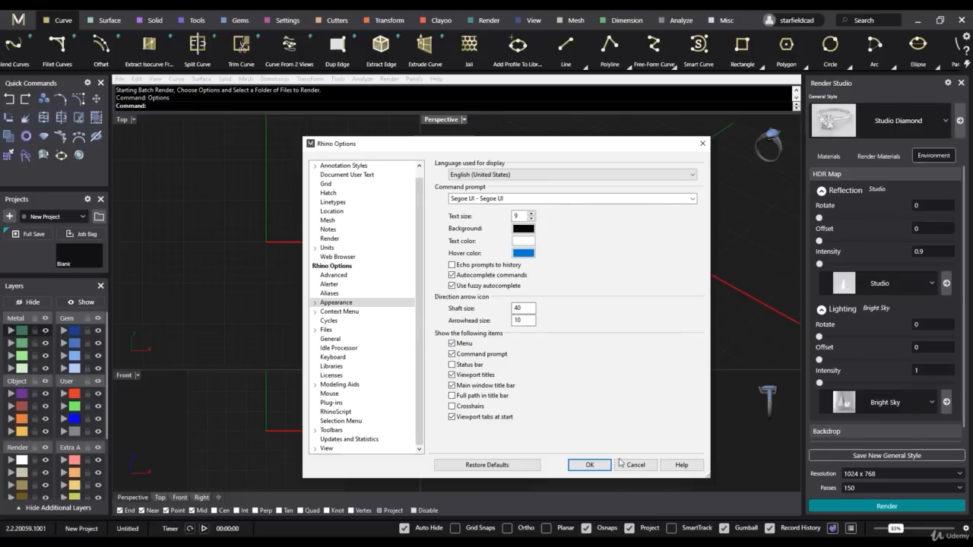
{"action": "left_click", "coordinate": [589, 465]}
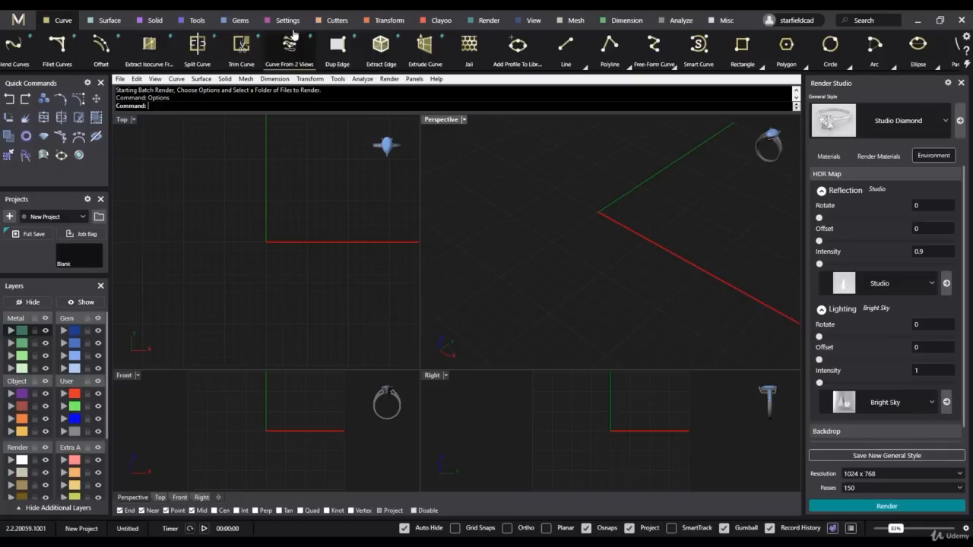
- Bring up the material settings for viewing and close them
{"action": "left_click", "coordinate": [414, 79]}
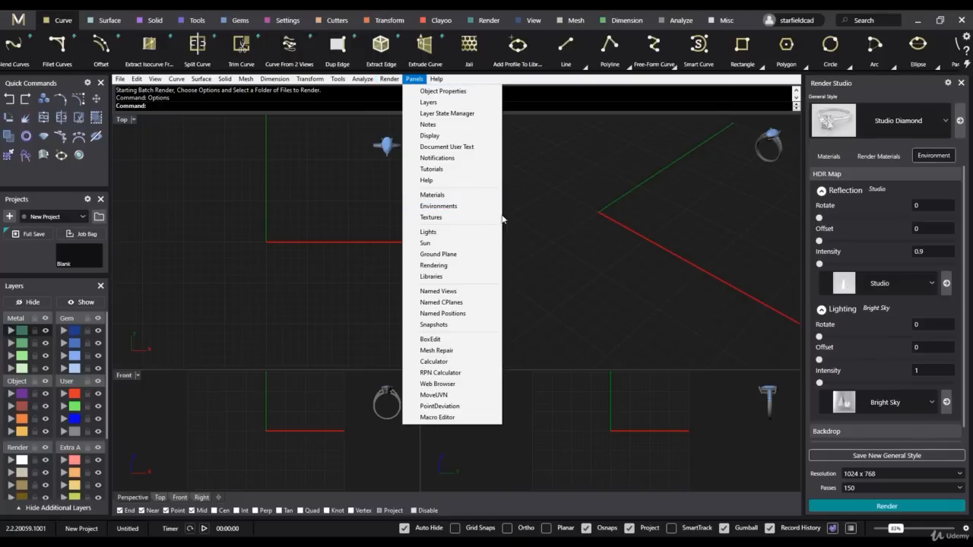
{"action": "left_click", "coordinate": [493, 194]}
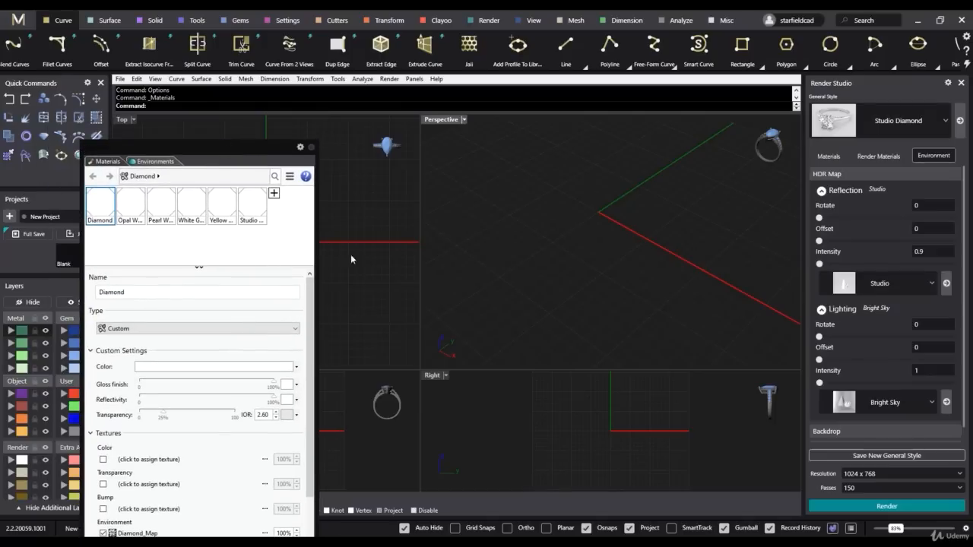
{"action": "left_click", "coordinate": [311, 147]}
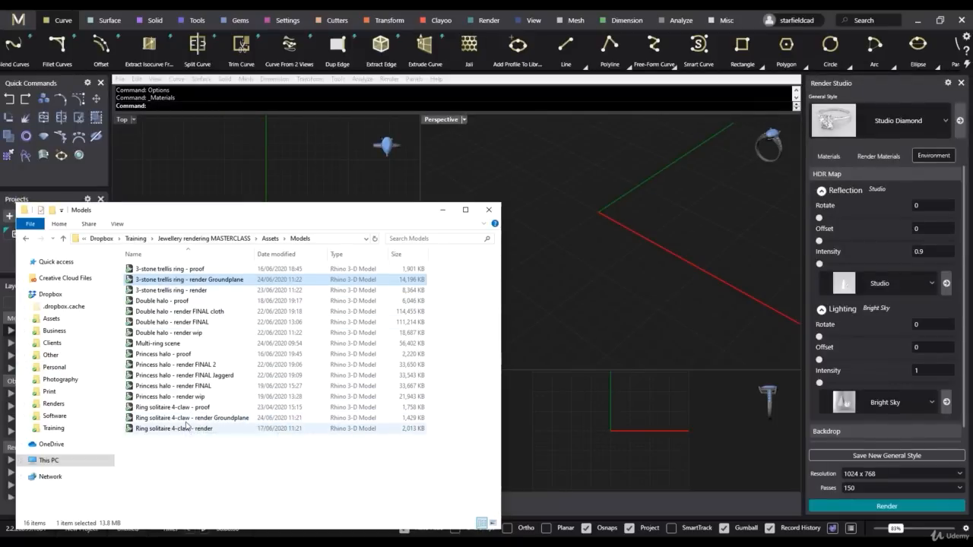
- Open the model "Ring solitaire 4-claw - render Groundplane" from the Models folder without saving the untitled file
{"action": "left_click", "coordinate": [190, 418]}
{"action": "left_click_drag", "start_coordinate": [205, 418], "coordinate": [557, 256]}
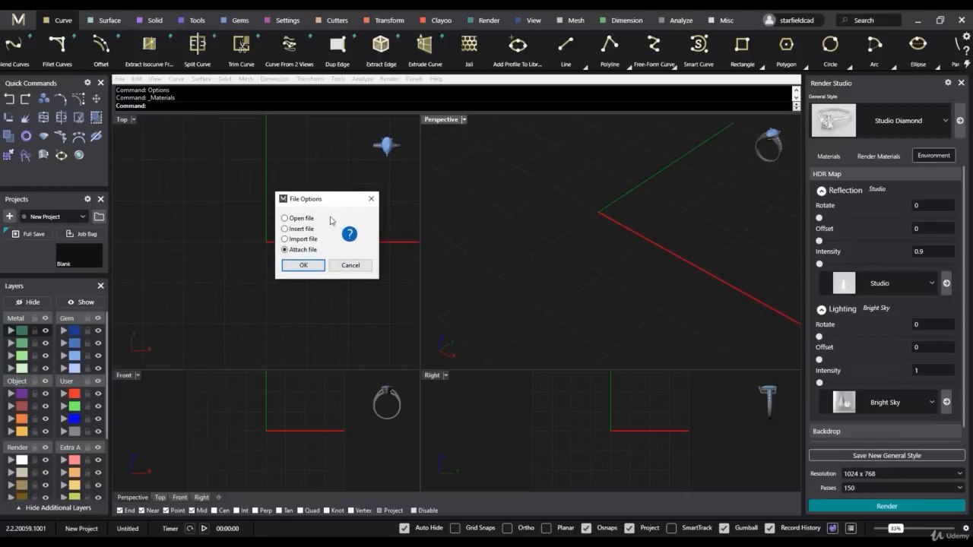
{"action": "left_click", "coordinate": [304, 266]}
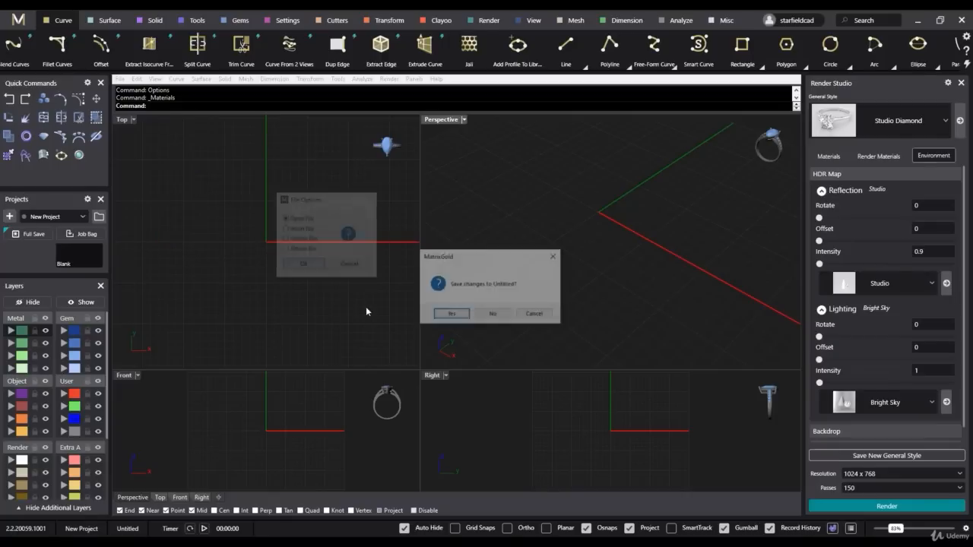
{"action": "left_click", "coordinate": [493, 314]}
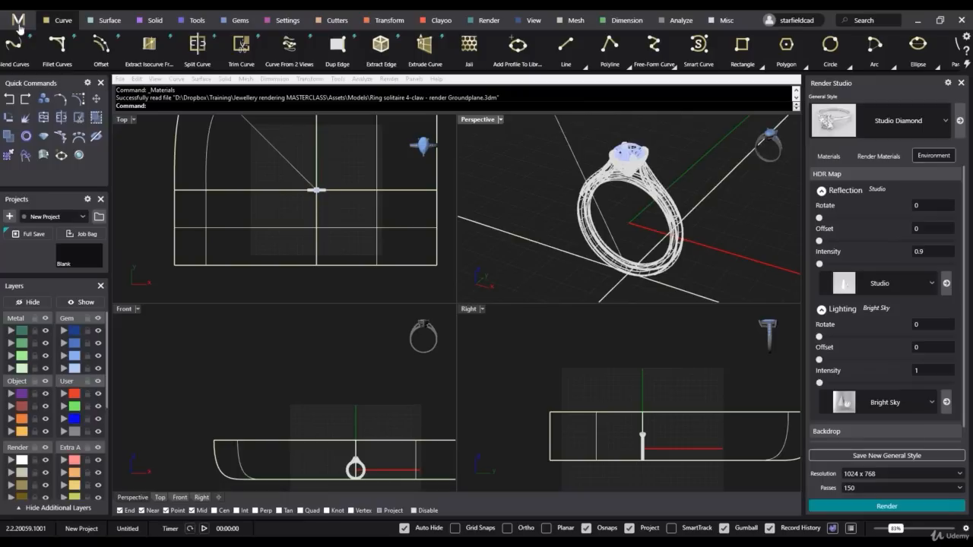
{"action": "left_click", "coordinate": [18, 22]}
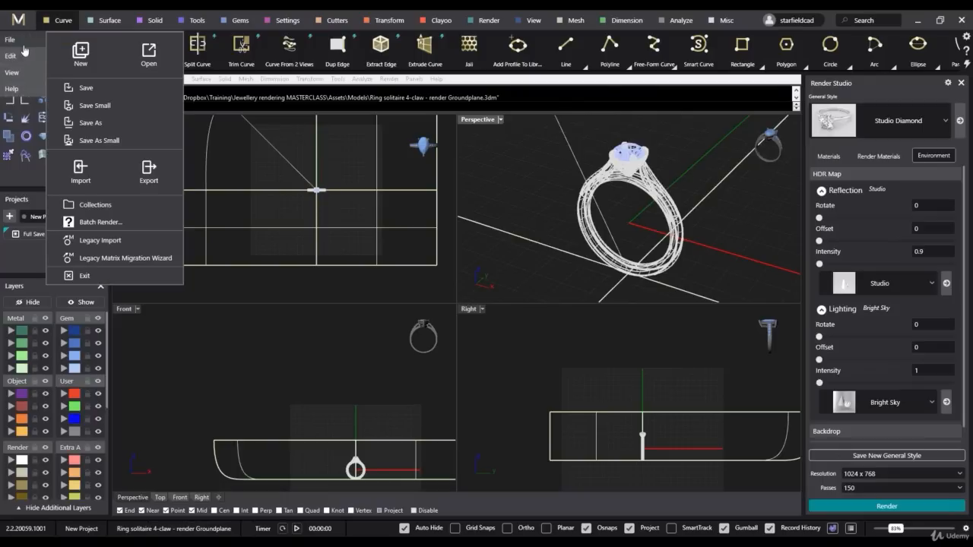
{"action": "left_click", "coordinate": [365, 378]}
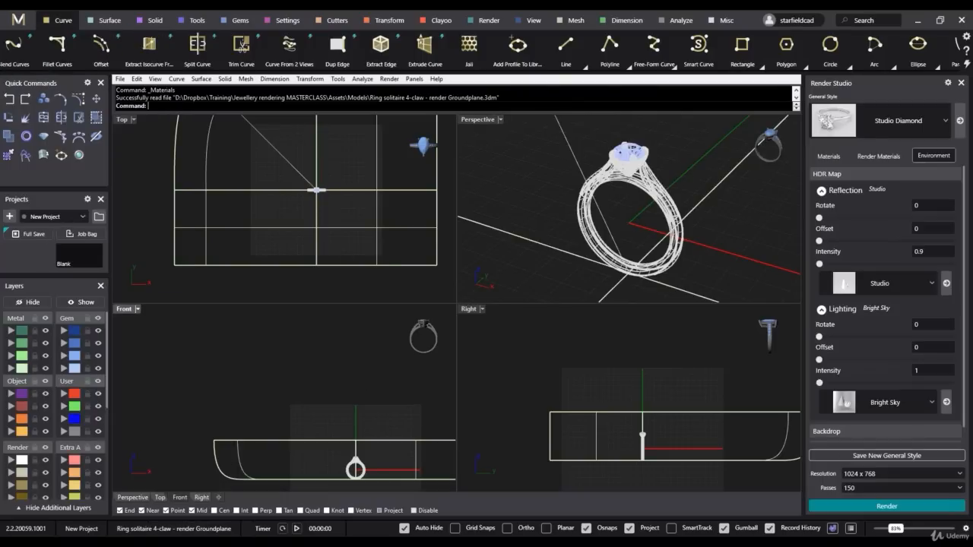
{"action": "mouse_move", "coordinate": [134, 543]}
{"action": "left_click", "coordinate": [135, 503]}
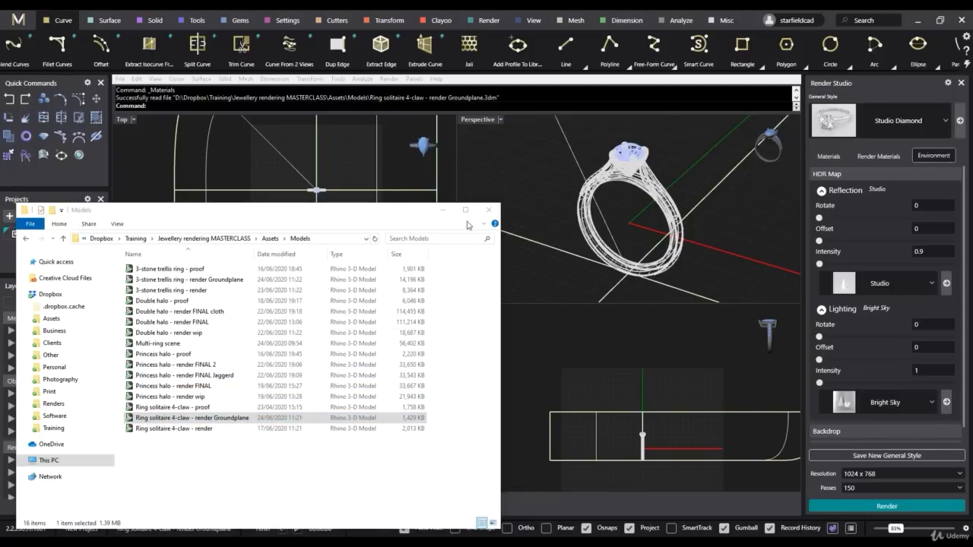
{"action": "left_click", "coordinate": [442, 210]}
- Set the Perspective viewport to Shaded display and the Top, Front and Right viewports to Ghosted display
{"action": "right_click_drag", "start_coordinate": [572, 205], "coordinate": [578, 203]}
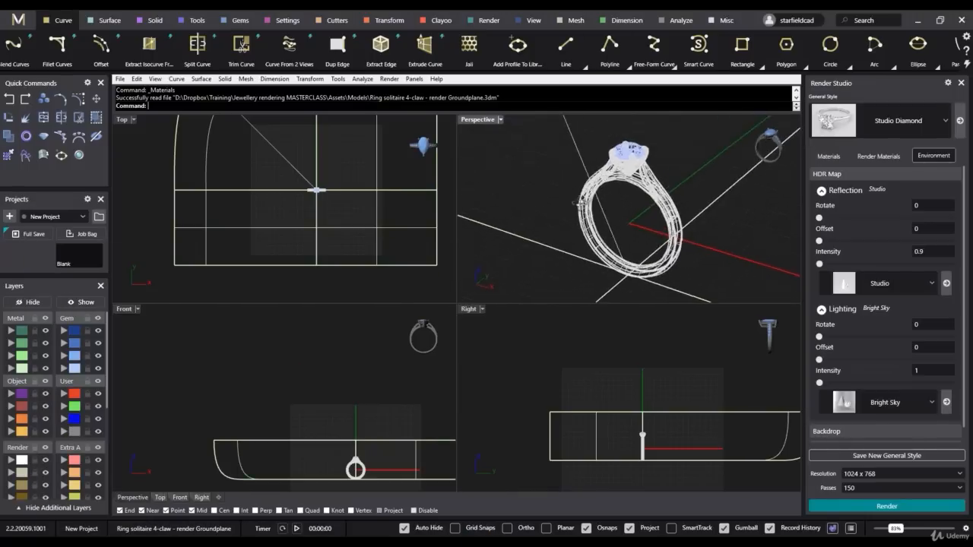
{"action": "left_click", "coordinate": [500, 119]}
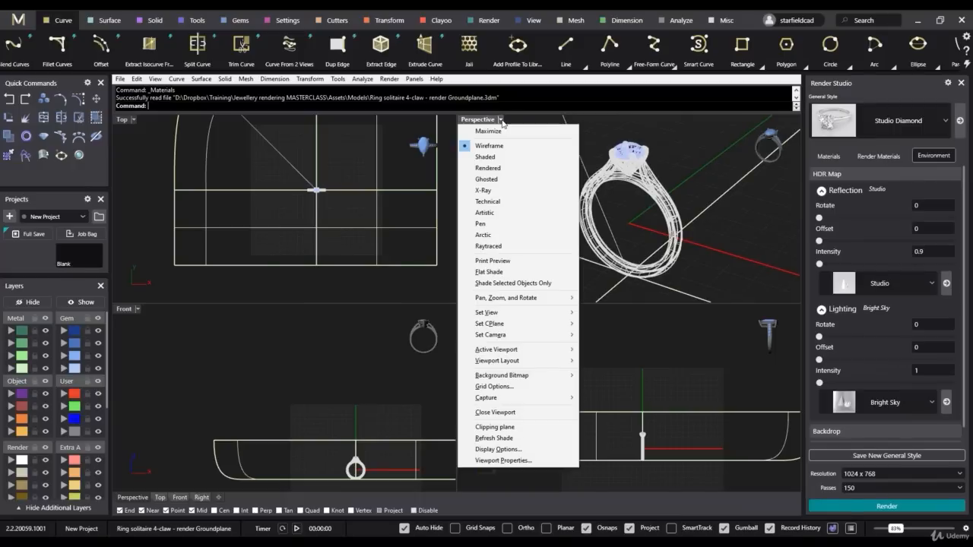
{"action": "left_click", "coordinate": [500, 168]}
{"action": "left_click", "coordinate": [133, 119]}
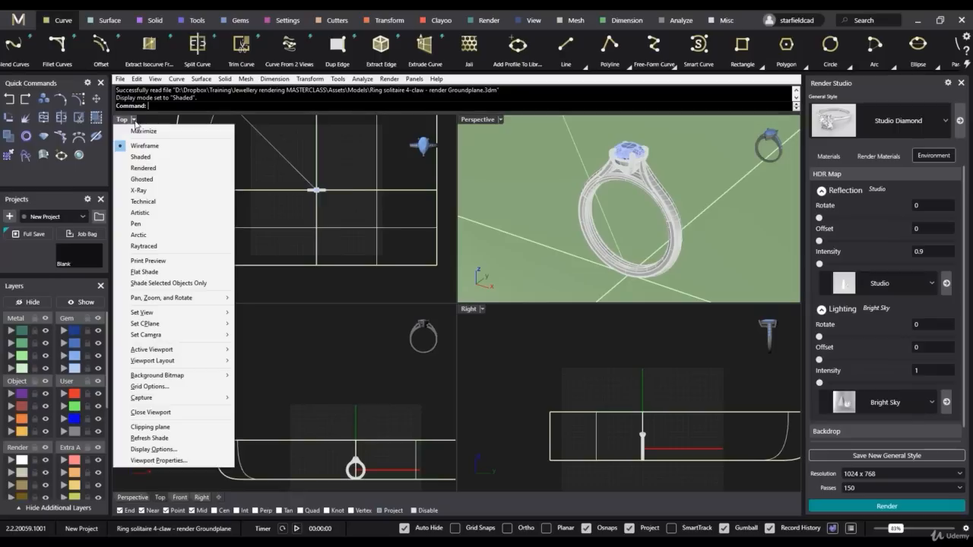
{"action": "left_click", "coordinate": [142, 179]}
{"action": "right_click", "coordinate": [321, 387]}
{"action": "right_click", "coordinate": [649, 368]}
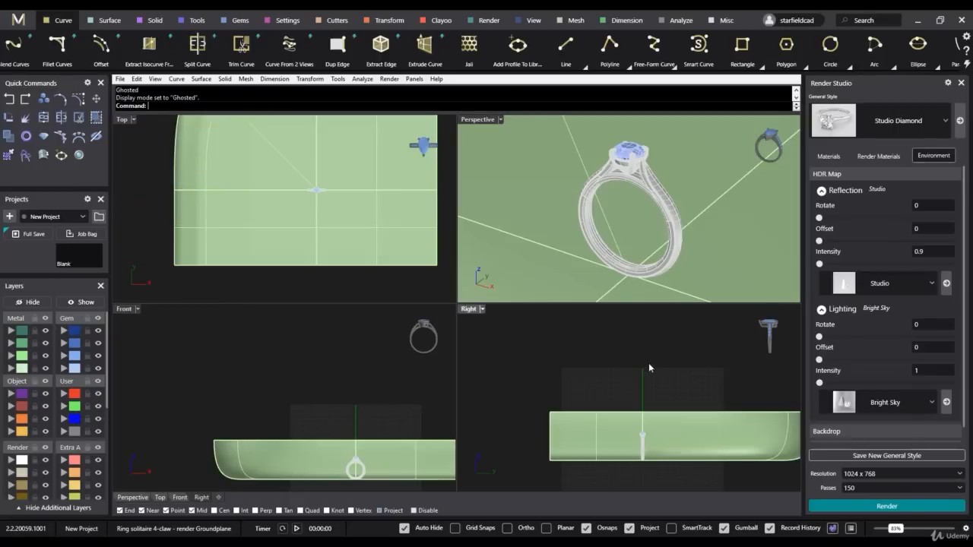
- Show the model's Named Views and place their window over the Front viewport area
{"action": "right_click_drag", "start_coordinate": [703, 212], "coordinate": [668, 223]}
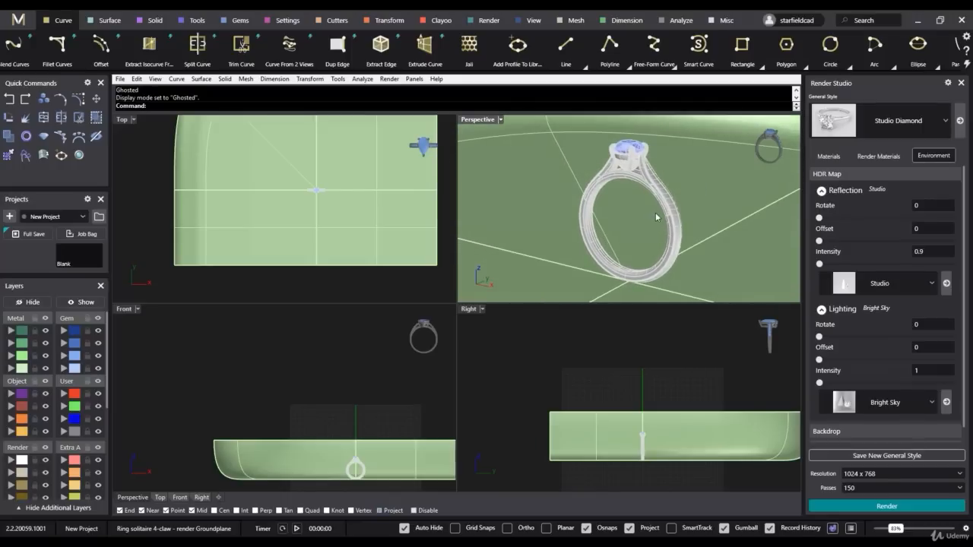
{"action": "left_click", "coordinate": [413, 79]}
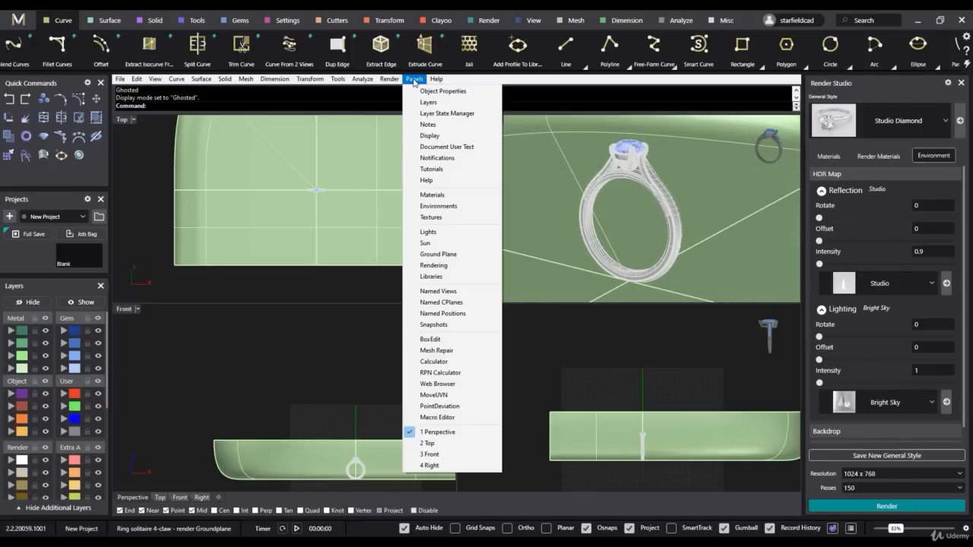
{"action": "left_click", "coordinate": [451, 293]}
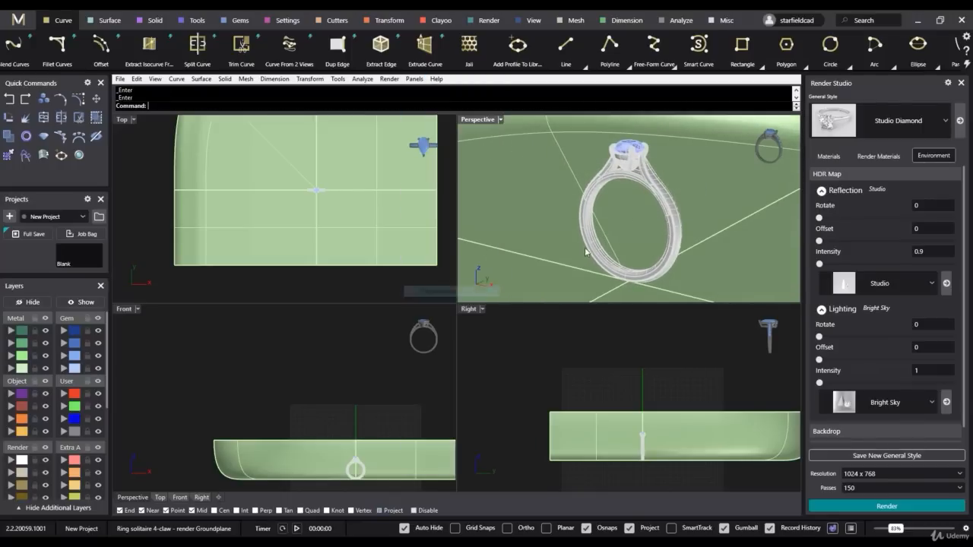
{"action": "left_click_drag", "start_coordinate": [53, 536], "coordinate": [254, 260]}
{"action": "right_click_drag", "start_coordinate": [582, 183], "coordinate": [584, 189]}
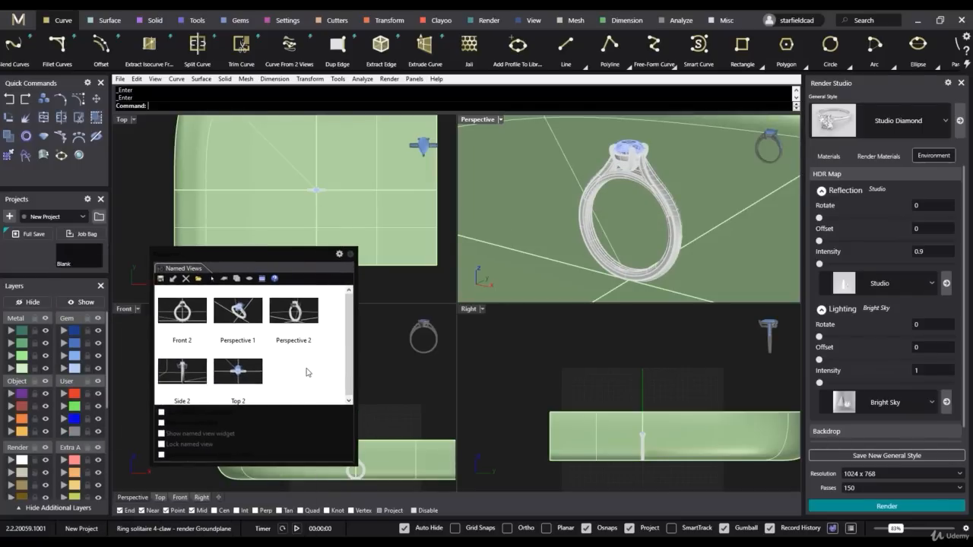
- Restore the named views Front 2, Perspective 1, Perspective 2, Side 2 and Top 2 one after another to compare them
{"action": "double_click", "coordinate": [178, 319]}
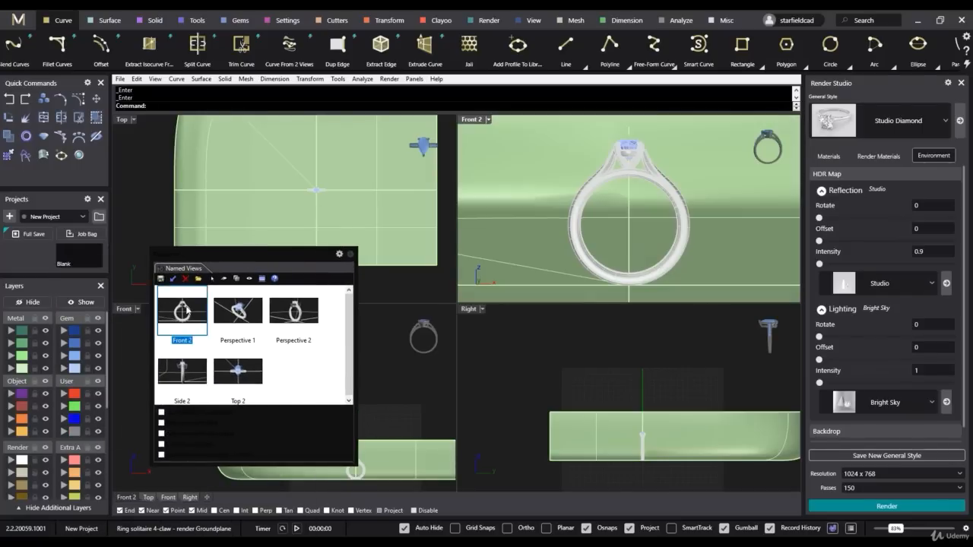
{"action": "double_click", "coordinate": [242, 313]}
{"action": "double_click", "coordinate": [299, 339]}
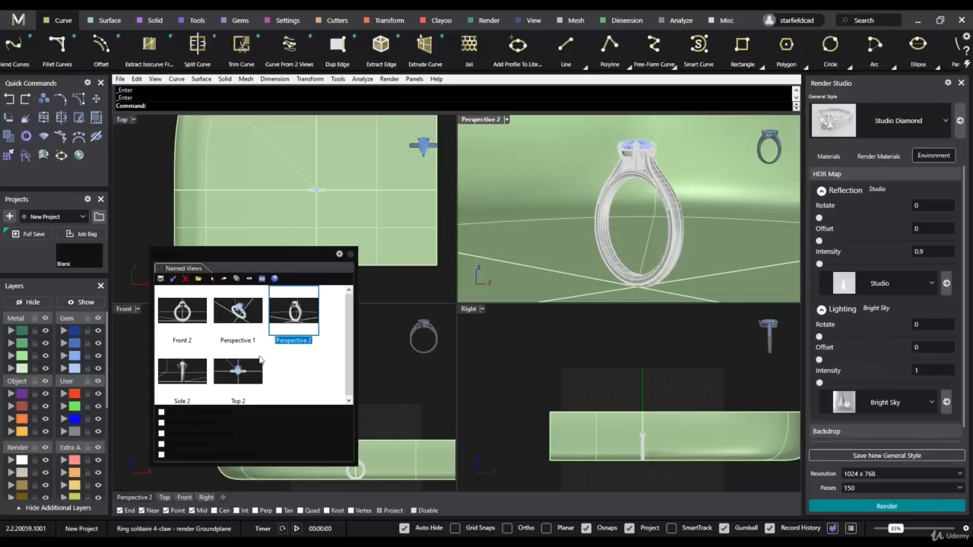
{"action": "double_click", "coordinate": [187, 378]}
{"action": "double_click", "coordinate": [238, 377]}
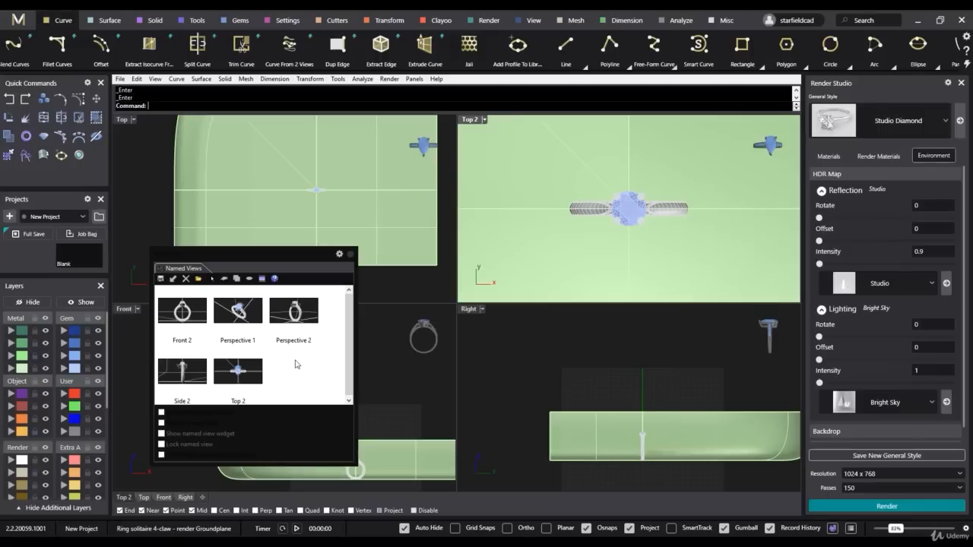
- Set the viewport showing Top 2 back to the standard Perspective view
{"action": "left_click", "coordinate": [484, 120]}
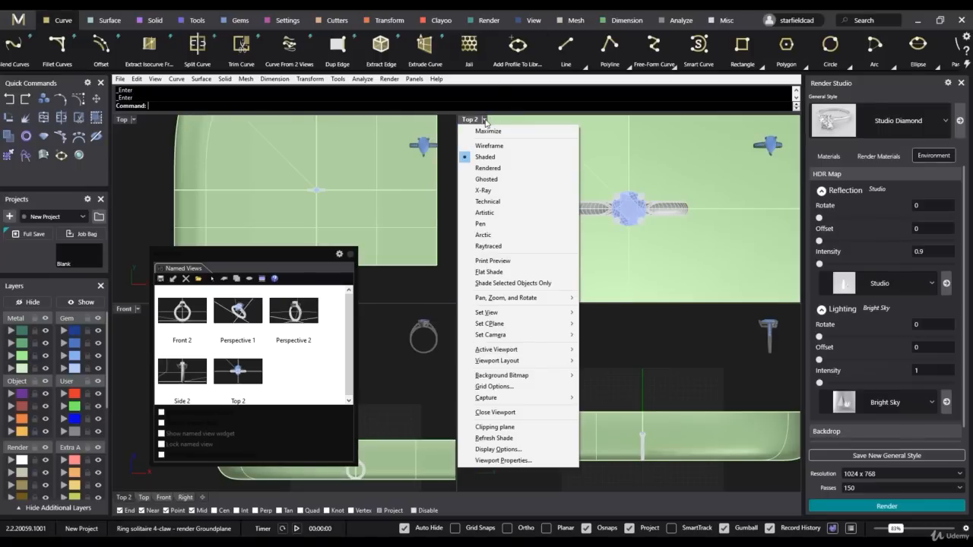
{"action": "mouse_move", "coordinate": [513, 316]}
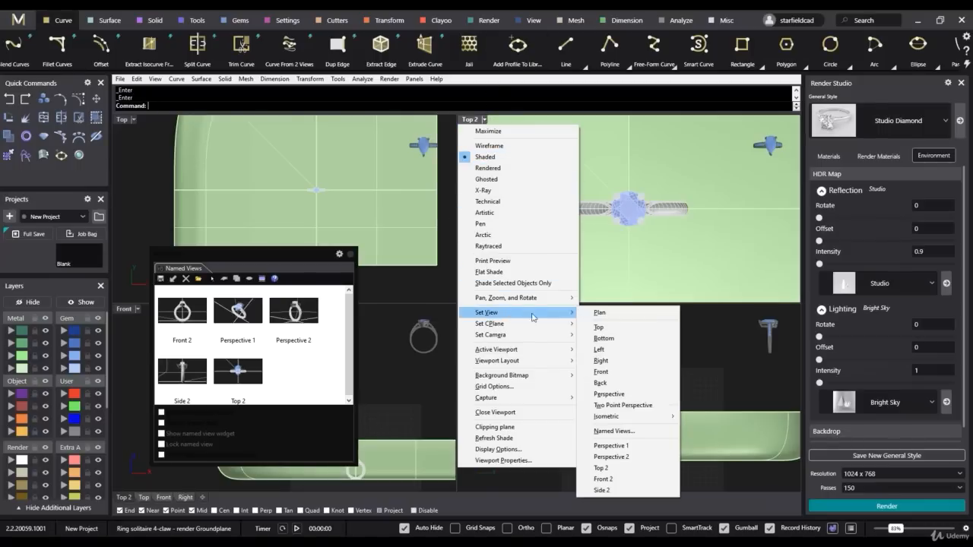
{"action": "left_click", "coordinate": [619, 394]}
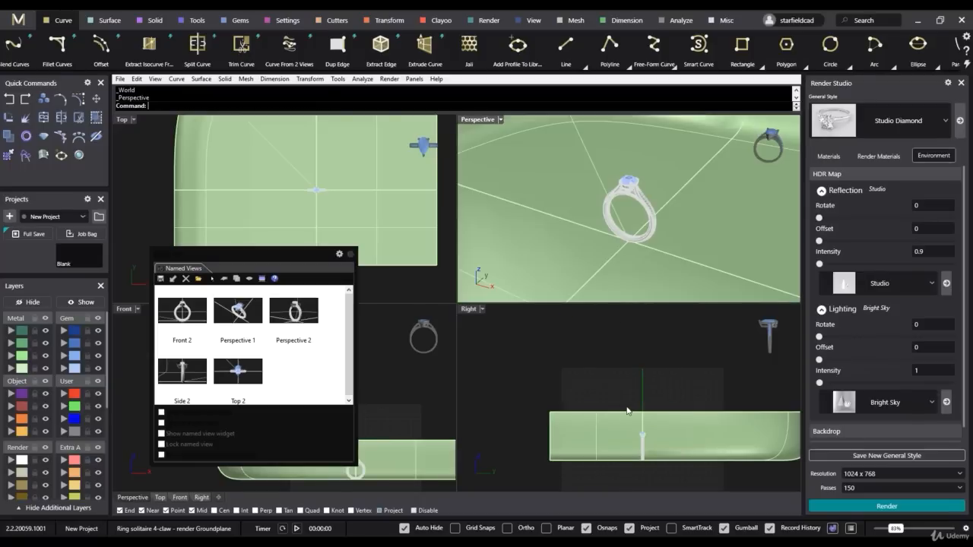
{"action": "right_click_drag", "start_coordinate": [614, 199], "coordinate": [634, 188]}
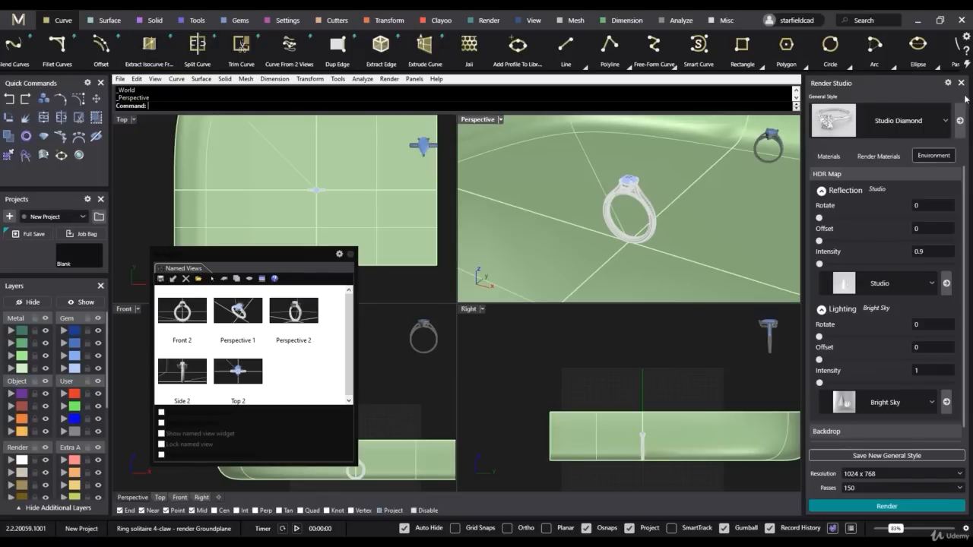
- Close Render Studio and open it again
{"action": "left_click", "coordinate": [961, 84]}
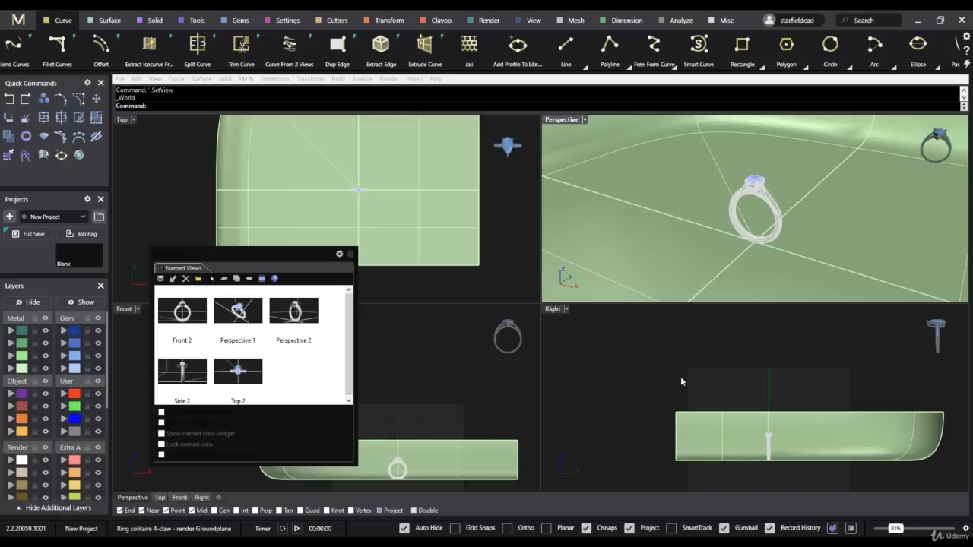
{"action": "left_click", "coordinate": [488, 21]}
{"action": "left_click", "coordinate": [22, 46]}
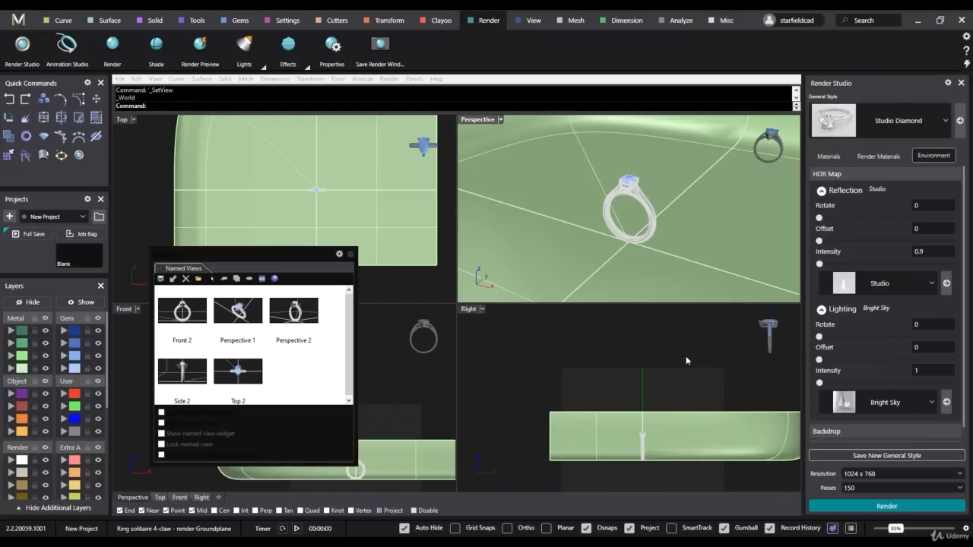
- Start a render of the ring from a rotated Perspective view, stop it before completion and close the render
{"action": "right_click_drag", "start_coordinate": [675, 189], "coordinate": [641, 224]}
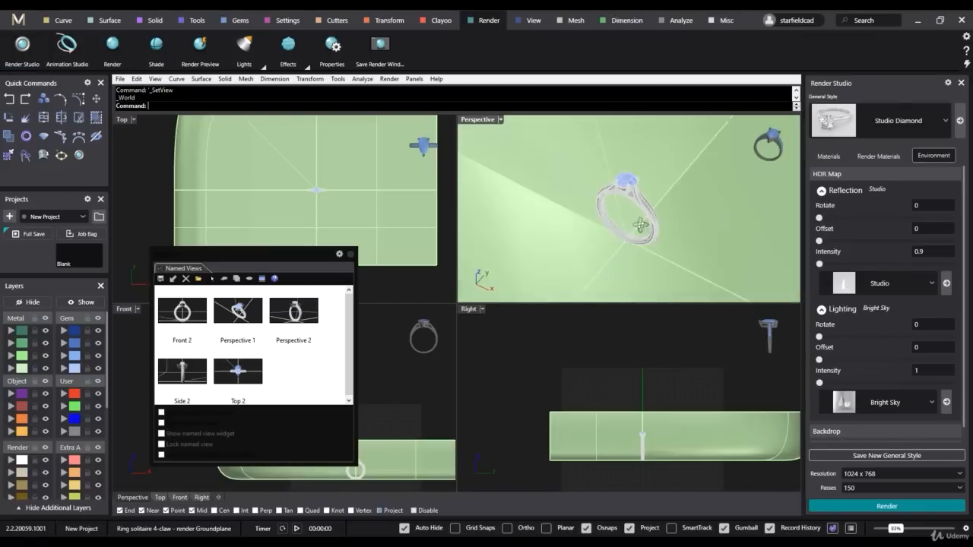
{"action": "left_click", "coordinate": [114, 44]}
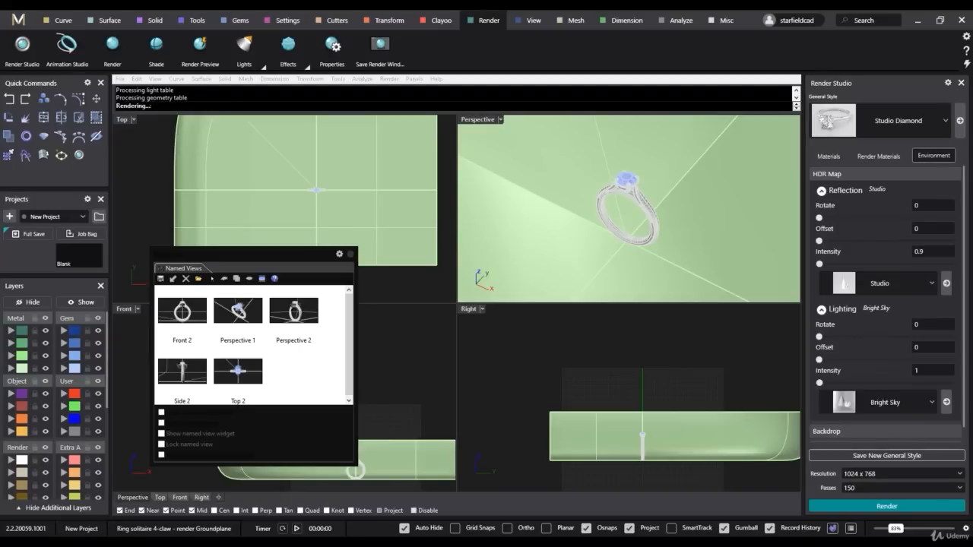
{"action": "mouse_move", "coordinate": [0, 109]}
{"action": "left_mouse_down"}
{"action": "mouse_move", "coordinate": [538, 101]}
{"action": "mouse_move", "coordinate": [563, 87]}
{"action": "mouse_move", "coordinate": [488, 101]}
{"action": "mouse_move", "coordinate": [470, 94]}
{"action": "left_mouse_up"}
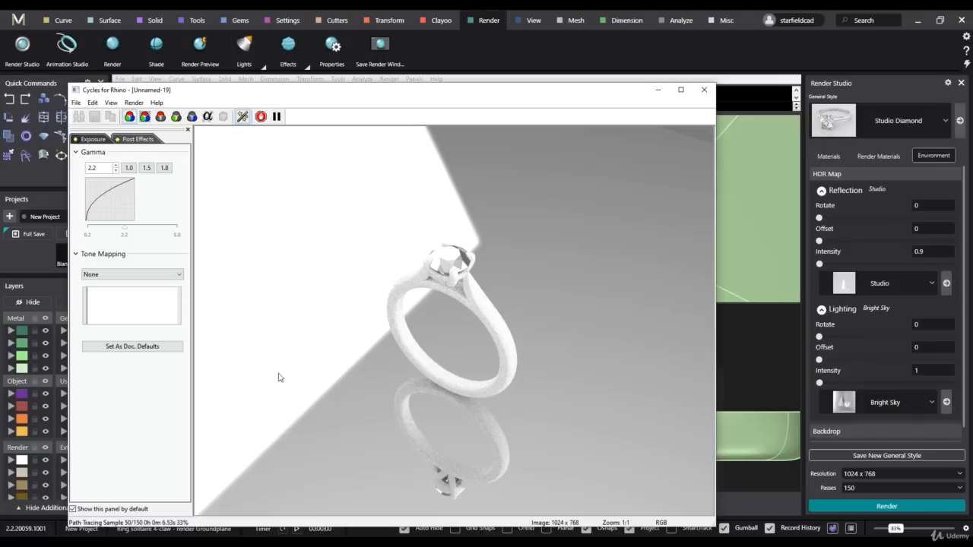
{"action": "left_click", "coordinate": [262, 117]}
{"action": "left_click", "coordinate": [704, 90]}
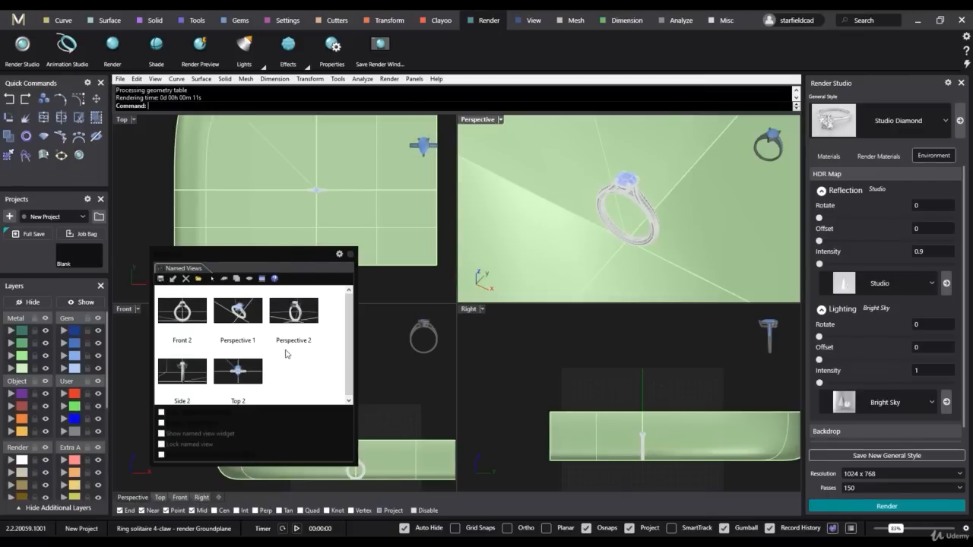
- Restore the Perspective 1 named view, close Named Views and enlarge the Perspective 1 viewport relative to the other three
{"action": "double_click", "coordinate": [242, 317]}
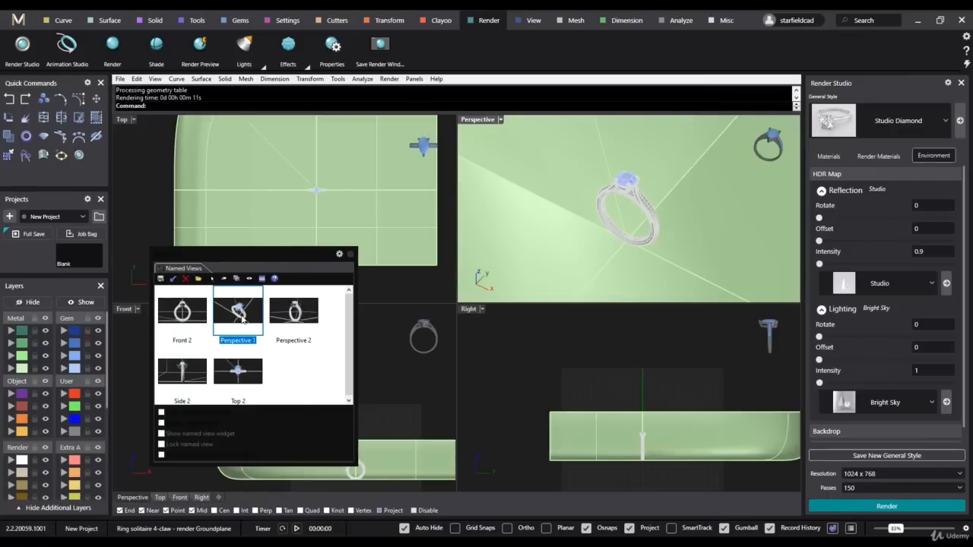
{"action": "left_click", "coordinate": [350, 255]}
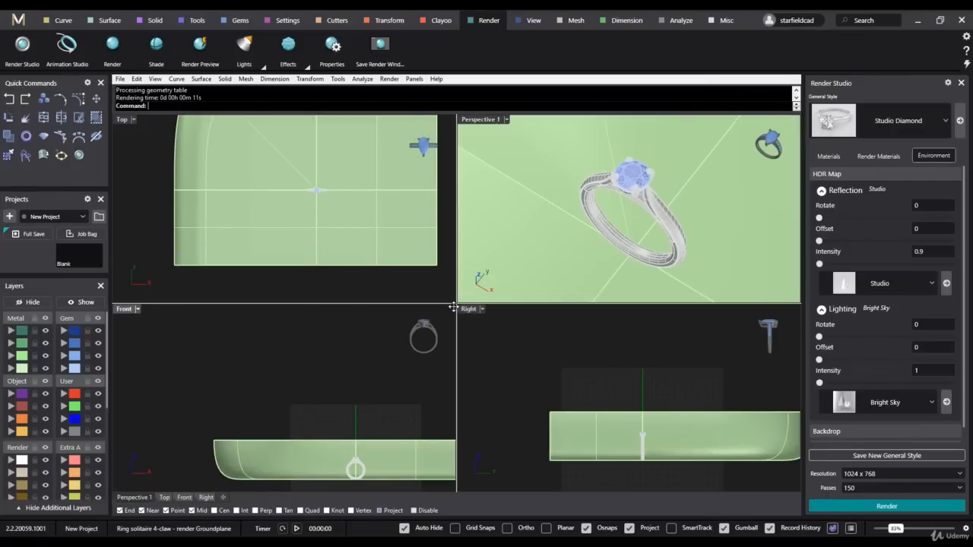
{"action": "left_click_drag", "start_coordinate": [456, 304], "coordinate": [302, 407]}
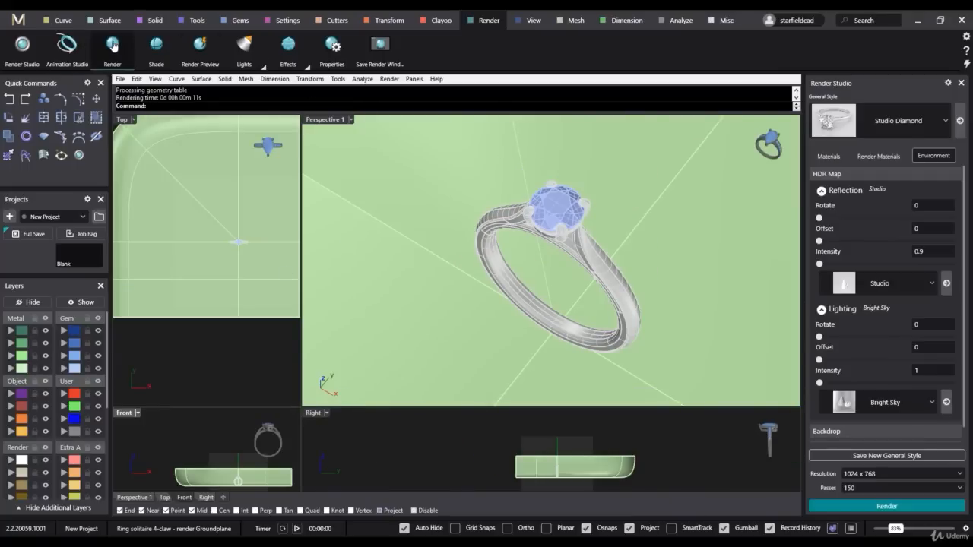
- Try a render with the Front viewport active, then make Perspective 1 active and render it, closing each render
{"action": "left_click", "coordinate": [883, 507]}
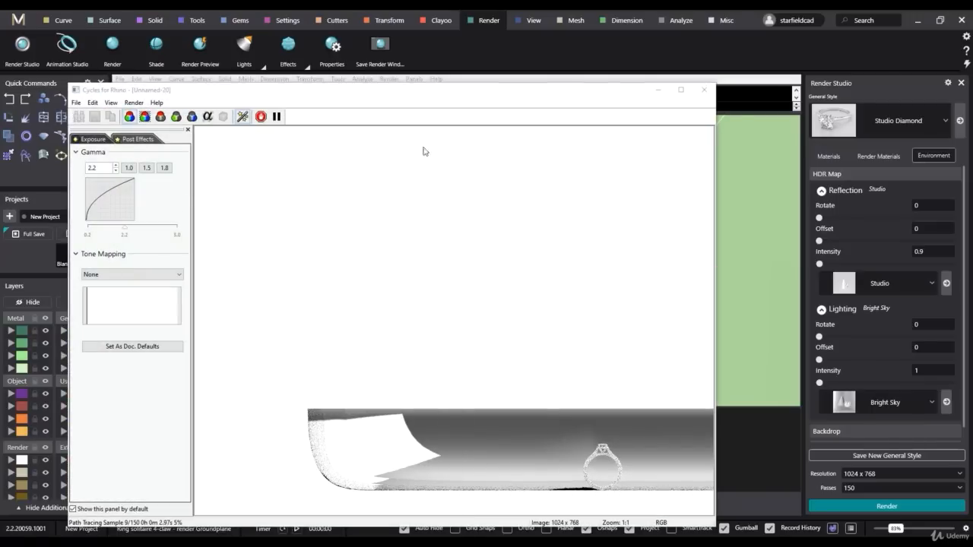
{"action": "left_click", "coordinate": [704, 89]}
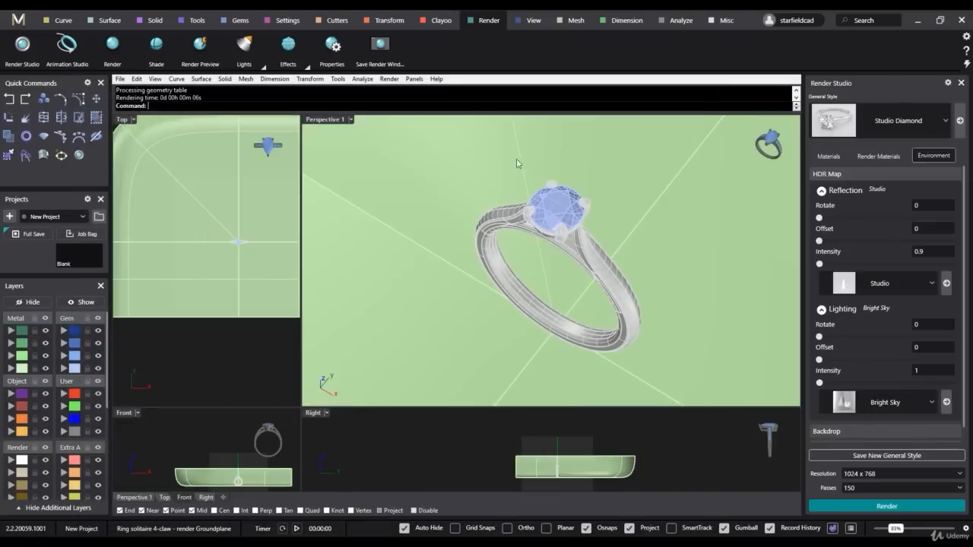
{"action": "left_click", "coordinate": [322, 121]}
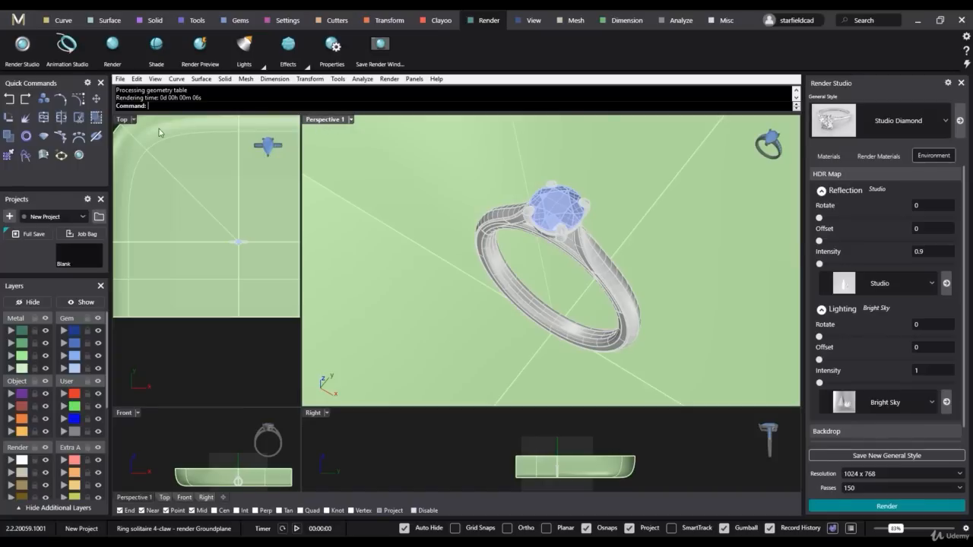
{"action": "left_click", "coordinate": [331, 122]}
{"action": "left_click", "coordinate": [886, 506]}
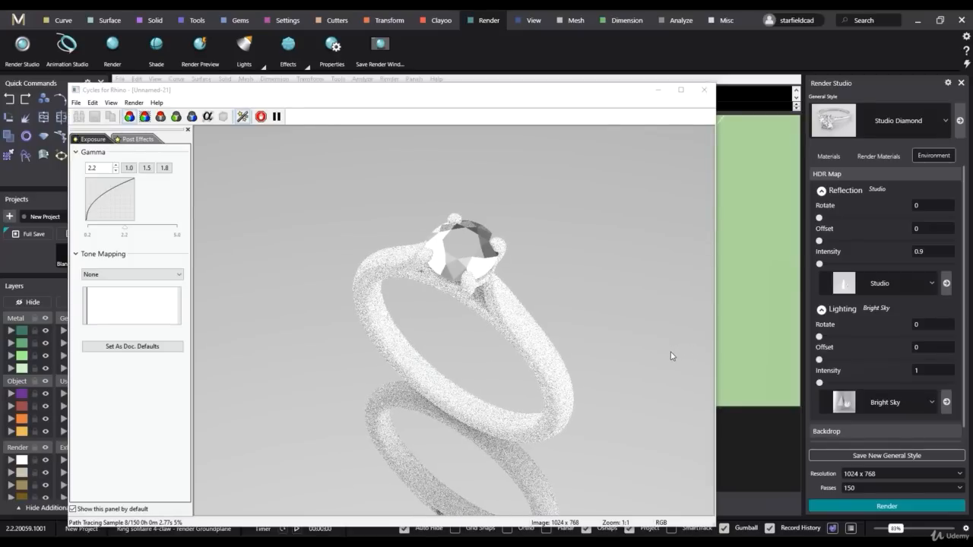
{"action": "left_click", "coordinate": [704, 91]}
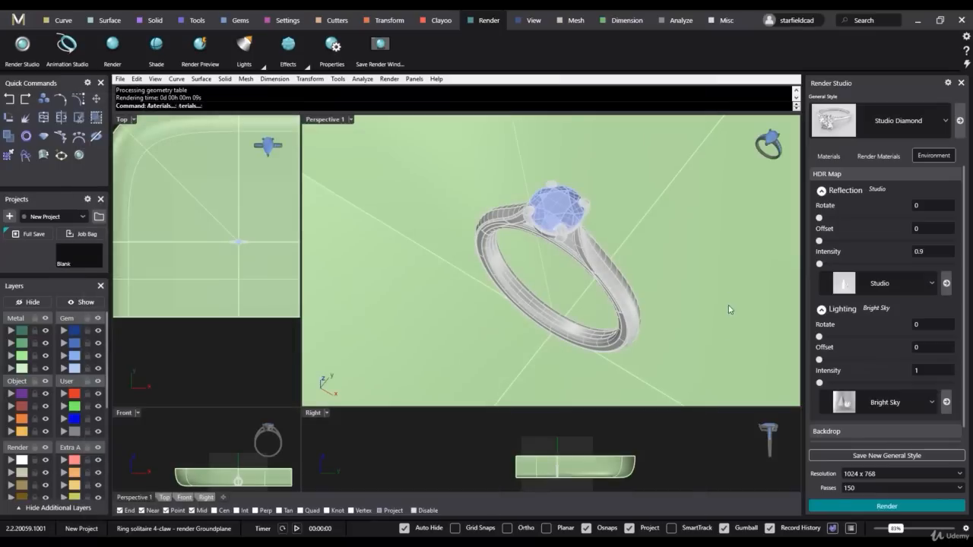
- Switch the render resolution to Custom at 640 x 480 px, render the ring and close the render
{"action": "left_click", "coordinate": [959, 474]}
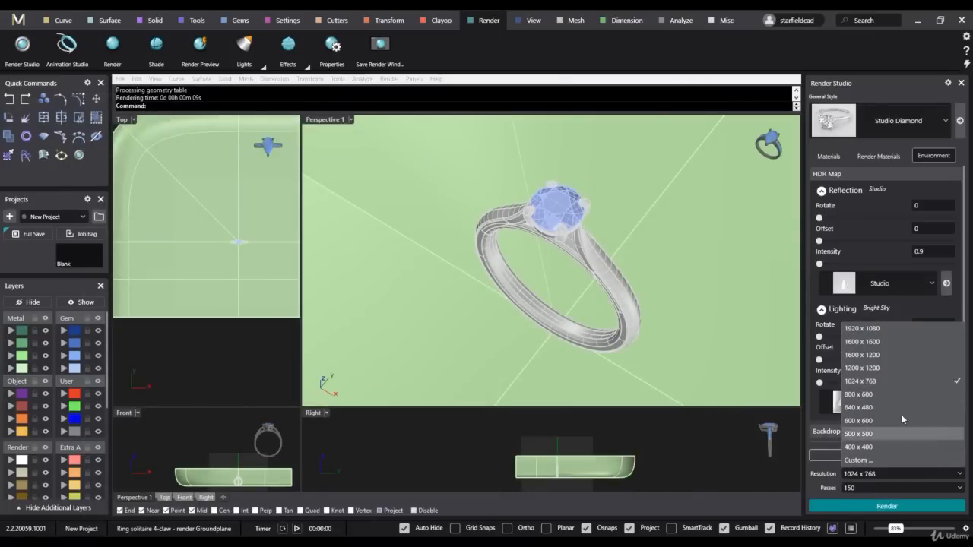
{"action": "left_click", "coordinate": [870, 460]}
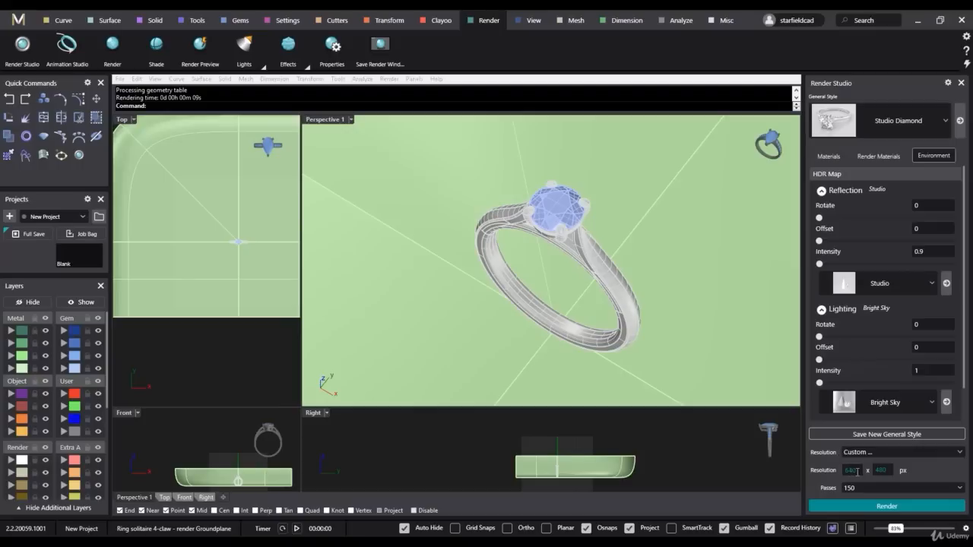
{"action": "left_click", "coordinate": [887, 506]}
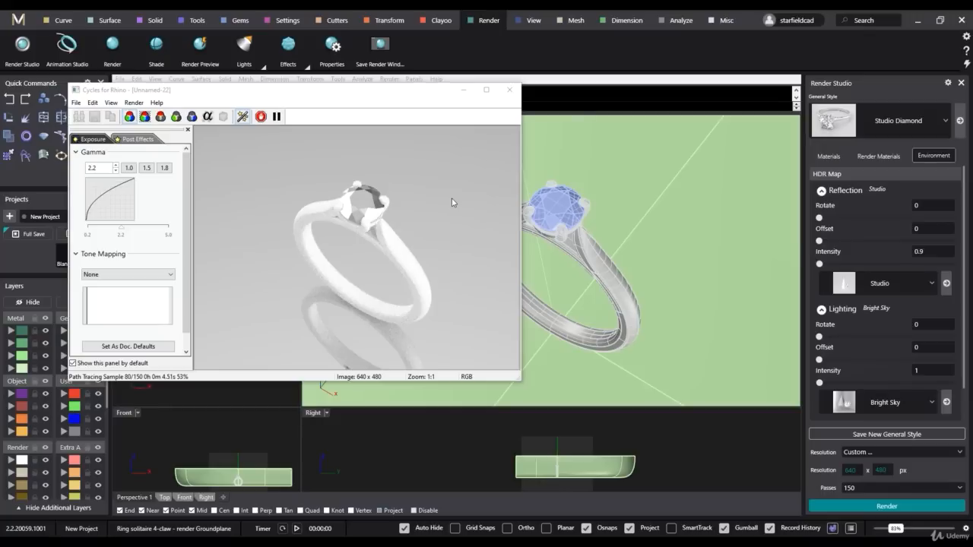
{"action": "left_click", "coordinate": [508, 90]}
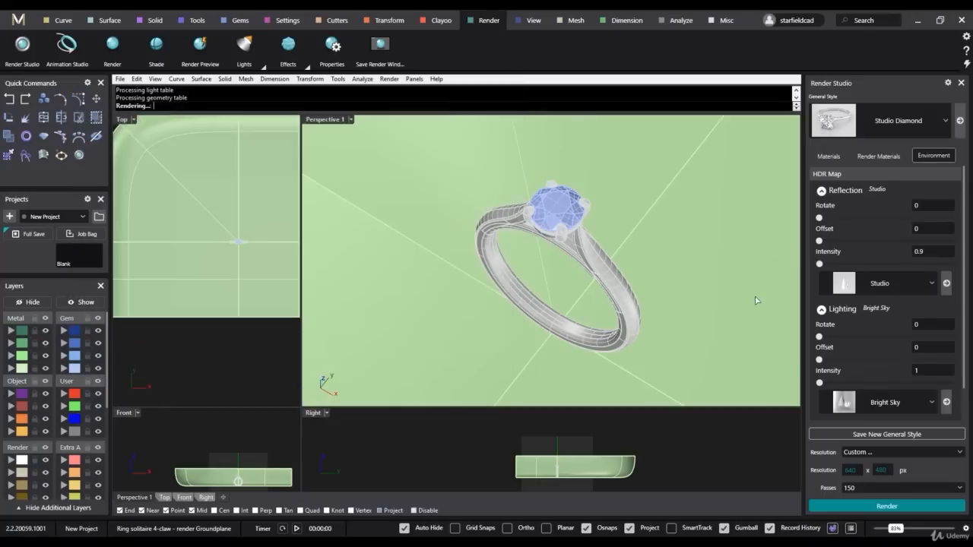
- Set the render resolution to 1024 x 768 and render Perspective 1 with 150 passes
{"action": "left_click", "coordinate": [915, 452]}
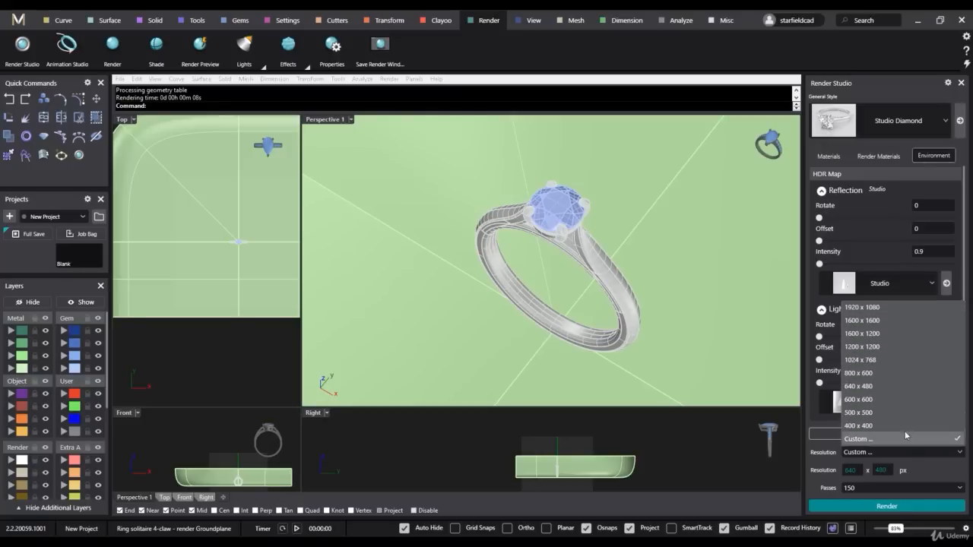
{"action": "left_click", "coordinate": [875, 359]}
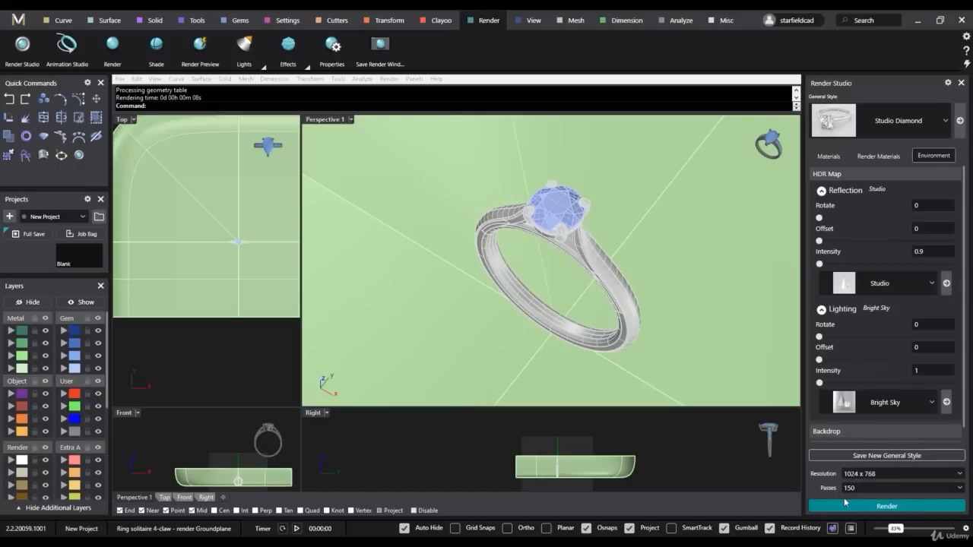
{"action": "left_click", "coordinate": [962, 491]}
{"action": "left_click", "coordinate": [962, 490]}
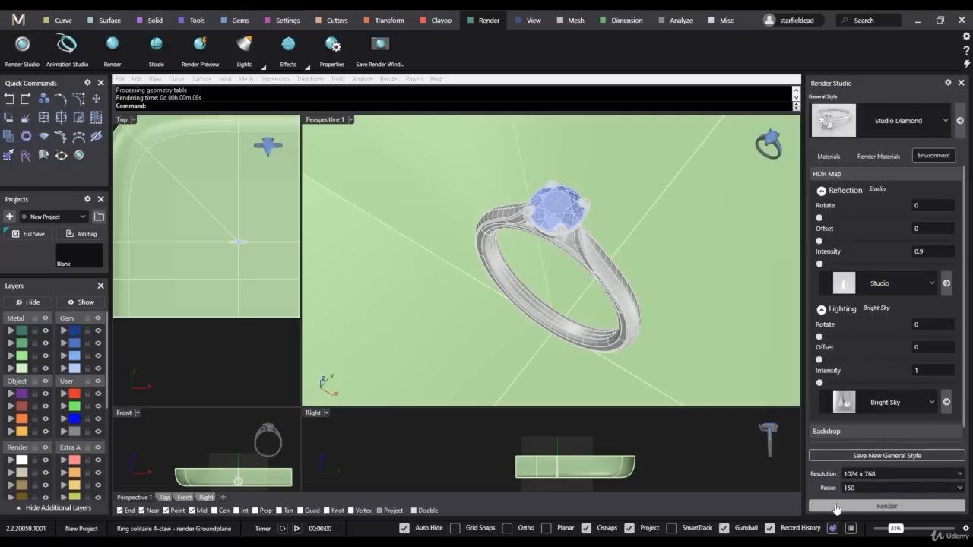
{"action": "left_click", "coordinate": [836, 506]}
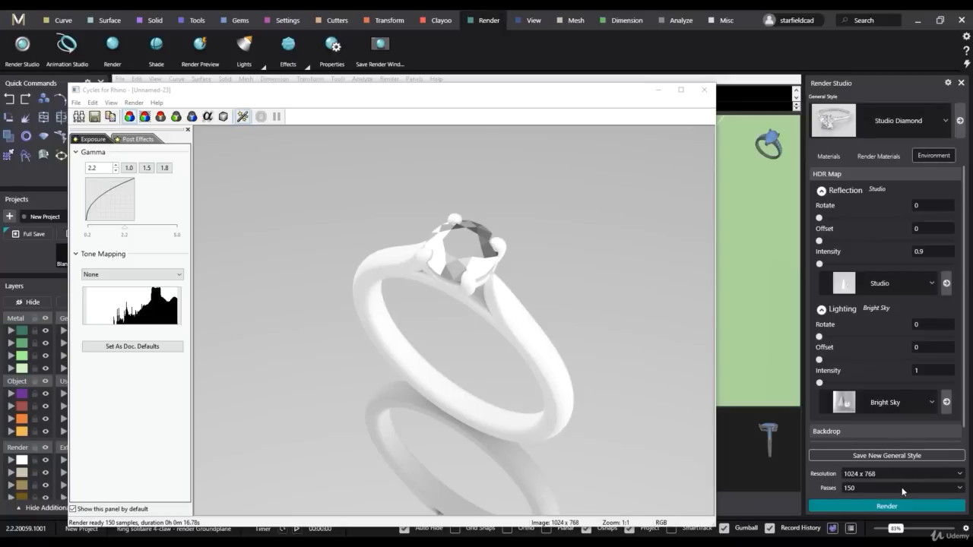
- Set the render passes to 40, render the ring again for comparison and close both finished renders
{"action": "left_click", "coordinate": [899, 508]}
{"action": "left_click", "coordinate": [884, 487]}
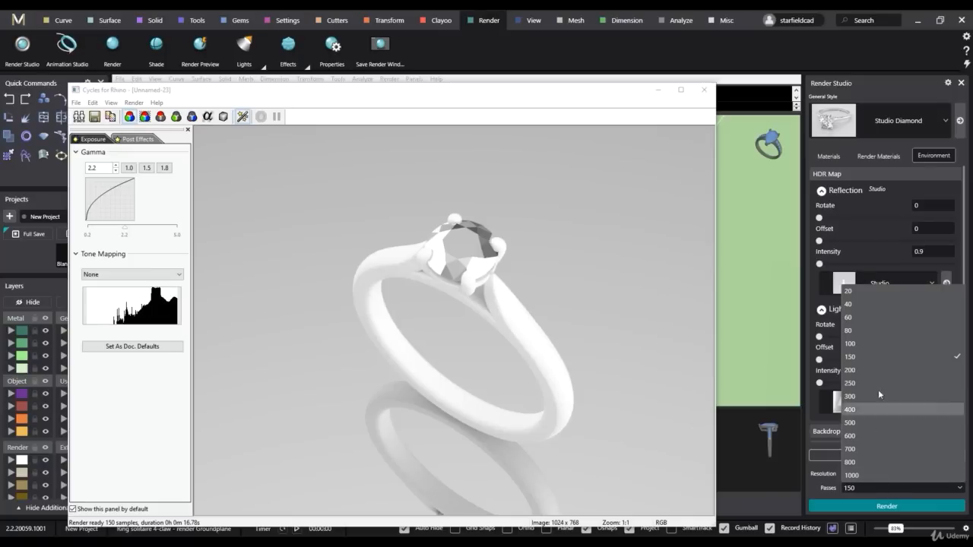
{"action": "left_click", "coordinate": [860, 304]}
{"action": "left_click", "coordinate": [872, 507]}
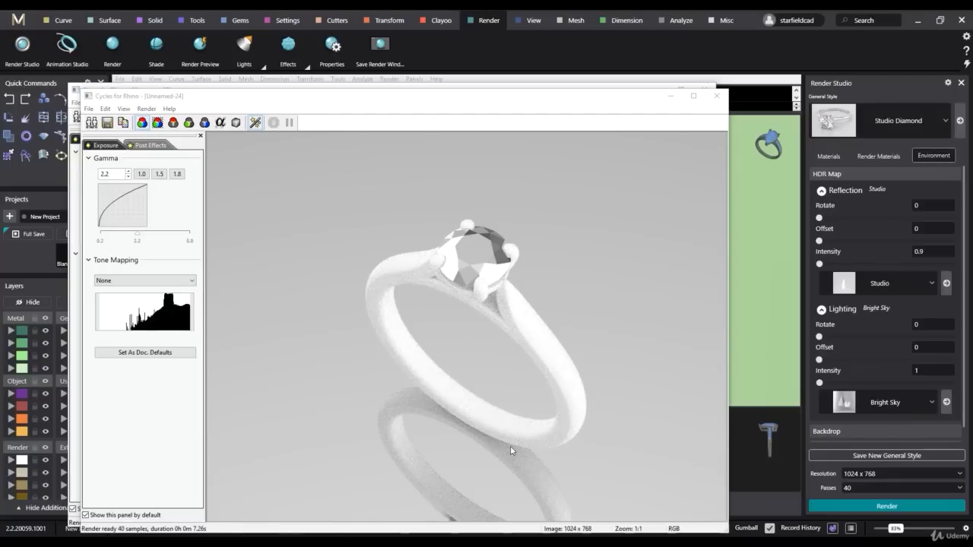
{"action": "left_click", "coordinate": [706, 97]}
{"action": "left_click", "coordinate": [704, 91]}
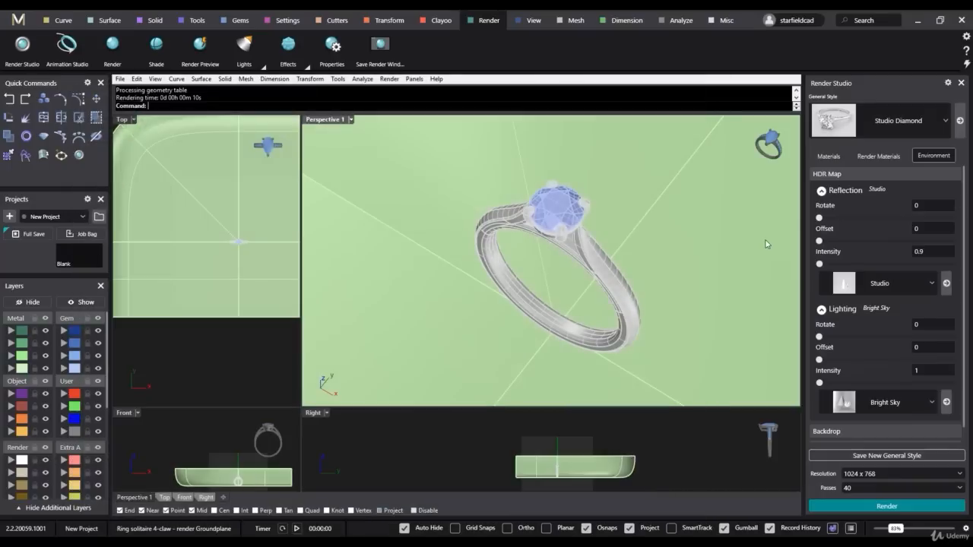
- Try 400 render passes, settling on 150 passes for the 1024 x 768 render
{"action": "left_click", "coordinate": [883, 487]}
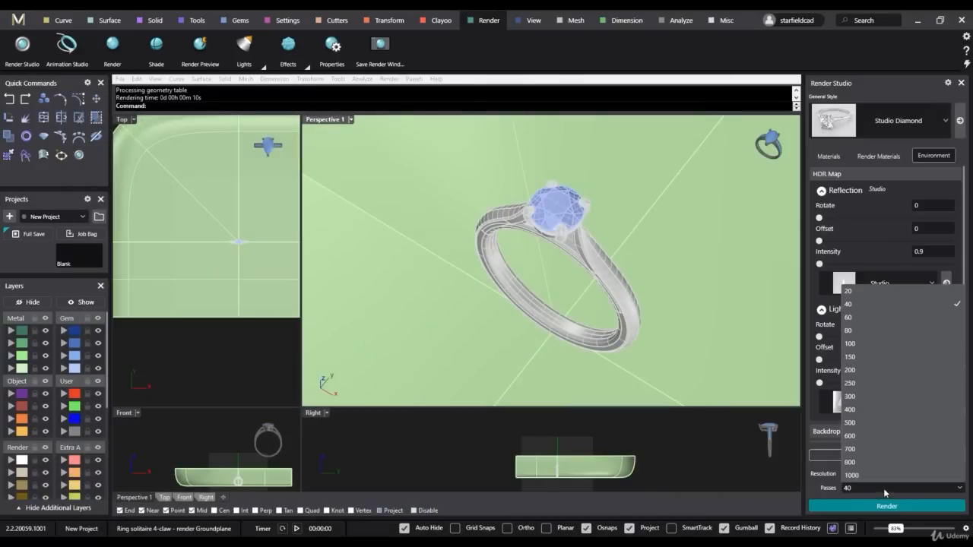
{"action": "left_click", "coordinate": [861, 410]}
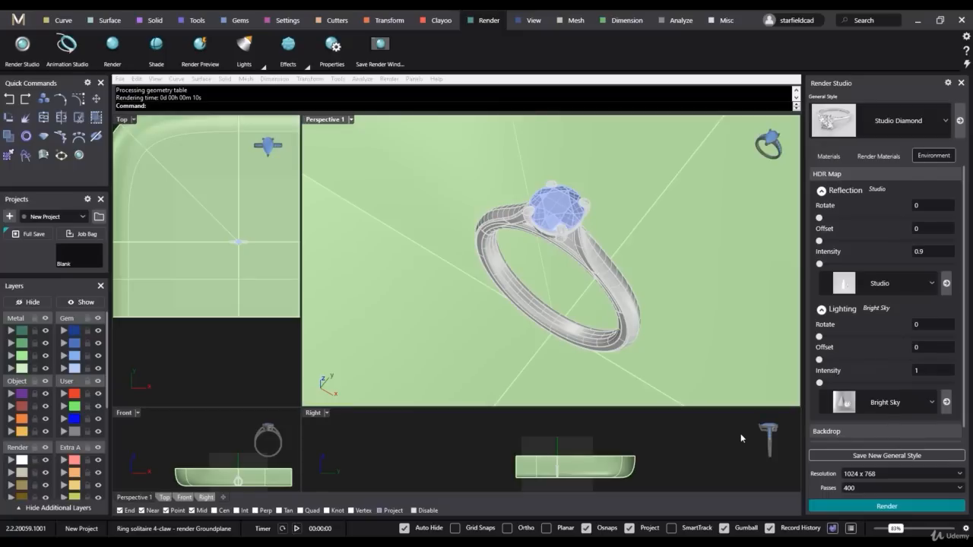
{"action": "left_click", "coordinate": [870, 490]}
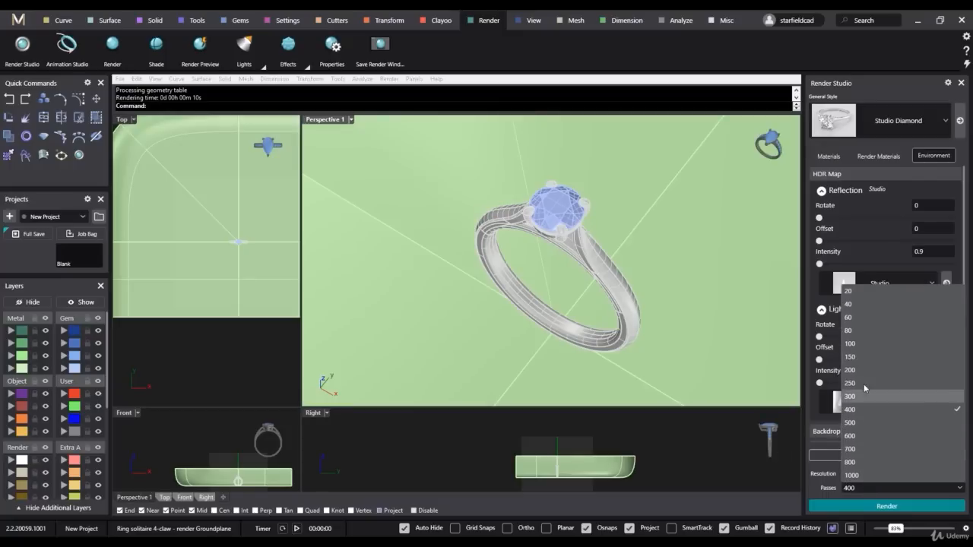
{"action": "left_click", "coordinate": [861, 357]}
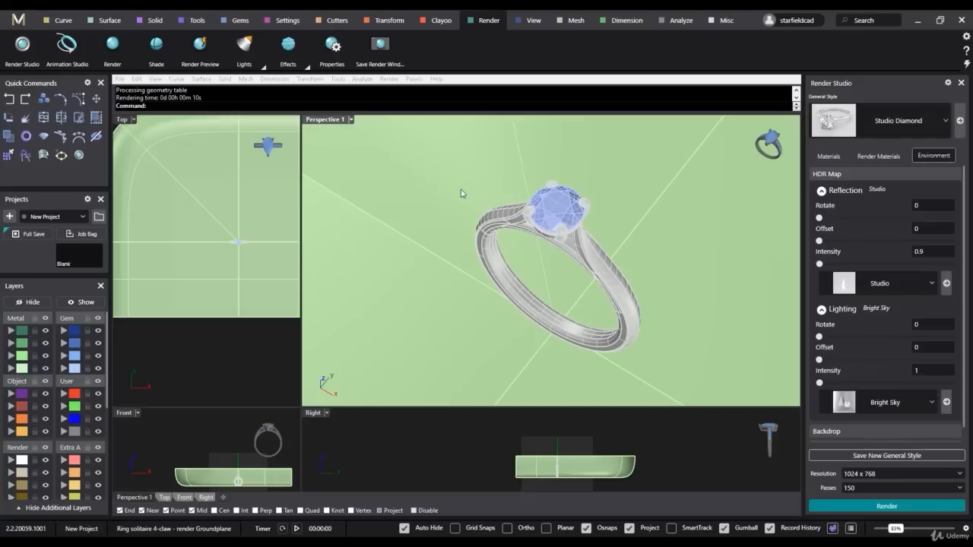
- Select the whole ring in the Perspective 1 view and assign its parts to the first Metal layer, Metal 01
{"action": "left_click", "coordinate": [601, 264]}
{"action": "left_click_drag", "start_coordinate": [407, 146], "coordinate": [702, 376]}
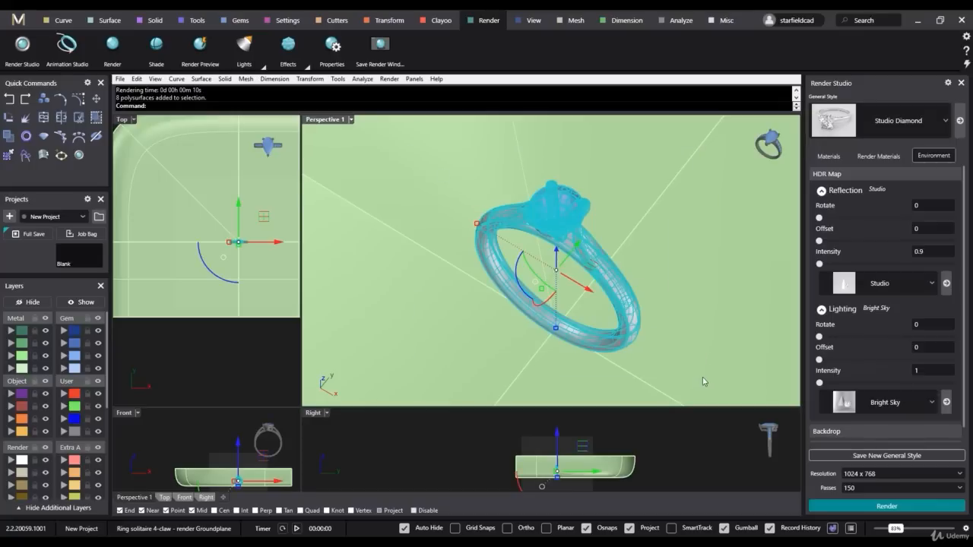
{"action": "left_click", "coordinate": [11, 331]}
{"action": "left_click", "coordinate": [448, 447]}
- Select the center stone's polysurface, assign it to the Gem 01 layer and deselect it
{"action": "left_click", "coordinate": [576, 209]}
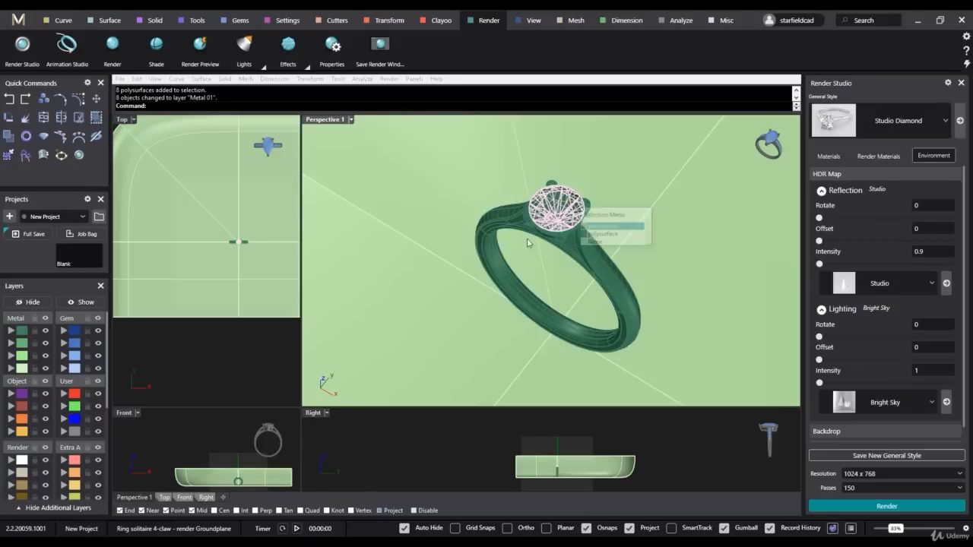
{"action": "left_click", "coordinate": [604, 235]}
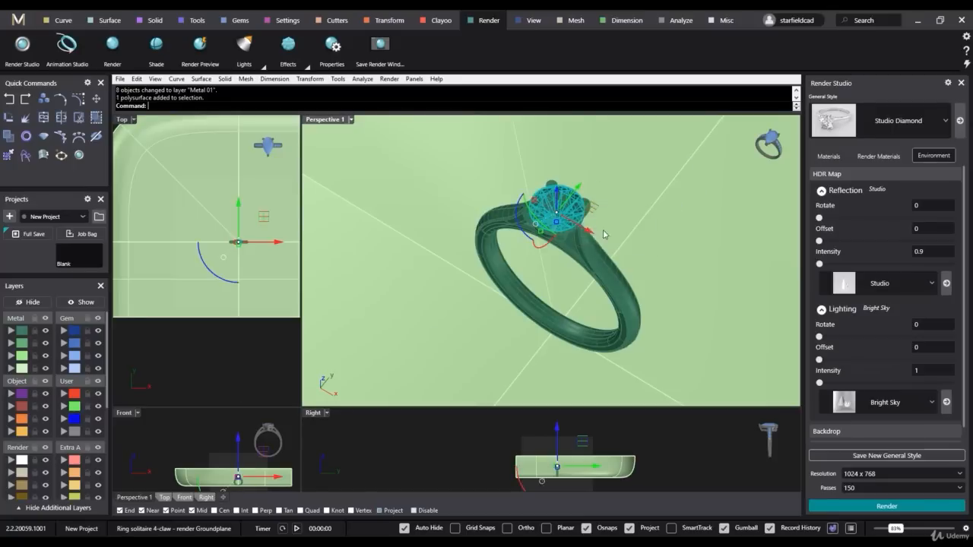
{"action": "left_click", "coordinate": [64, 330]}
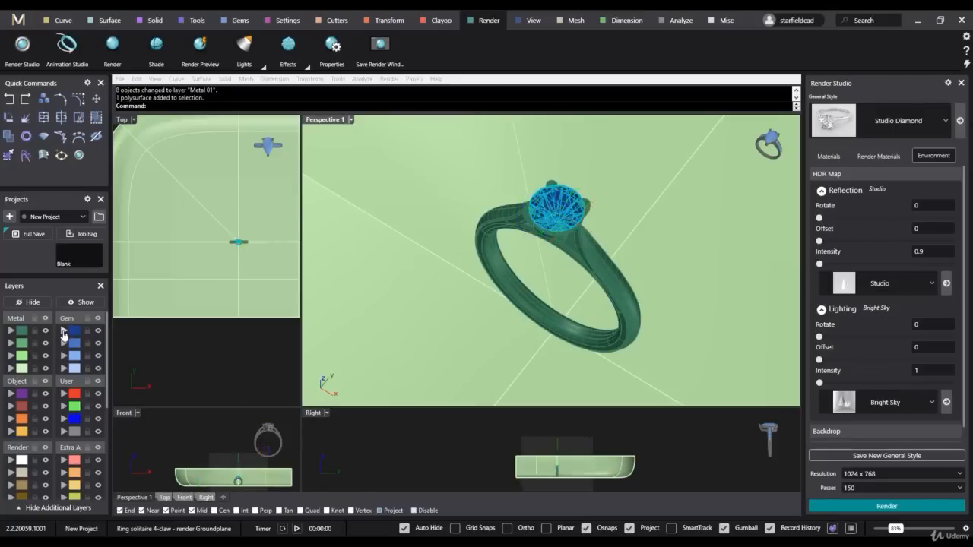
{"action": "left_click", "coordinate": [462, 452]}
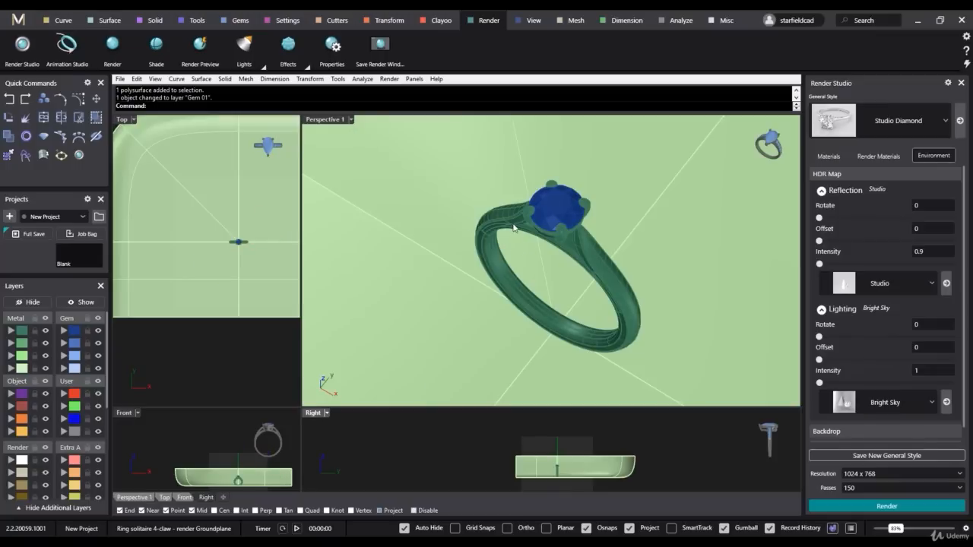
- Render the Perspective 1 view with the new layer assignments and close the render
{"action": "left_click", "coordinate": [322, 119]}
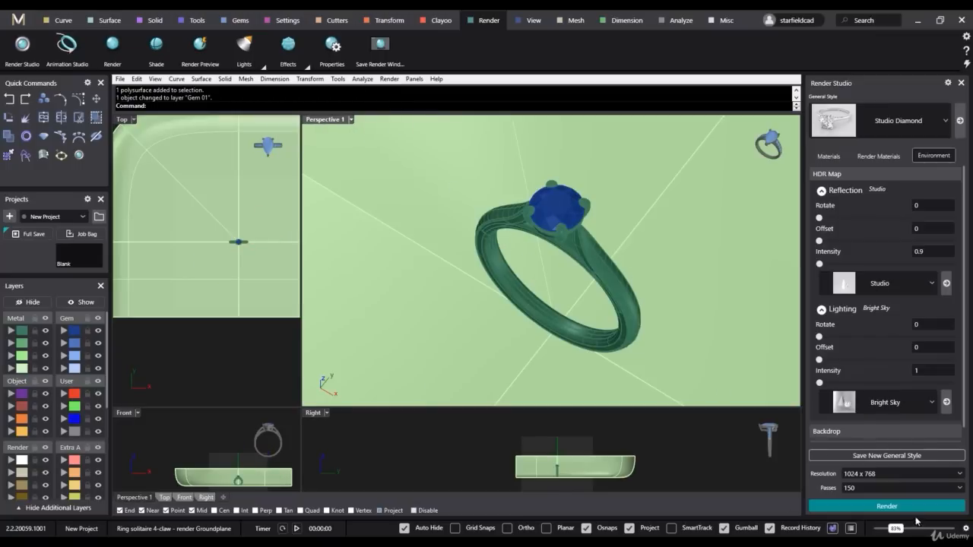
{"action": "left_click", "coordinate": [886, 505]}
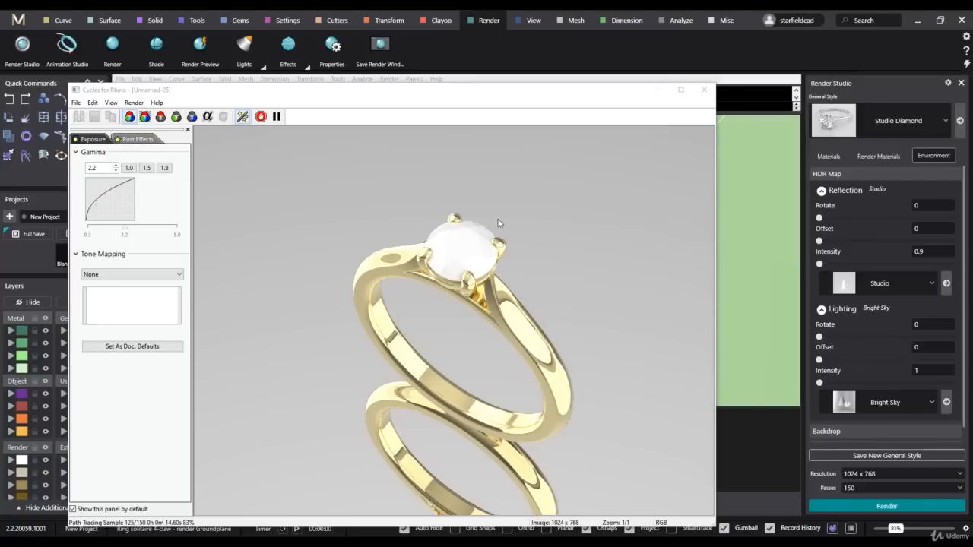
{"action": "left_click", "coordinate": [704, 91]}
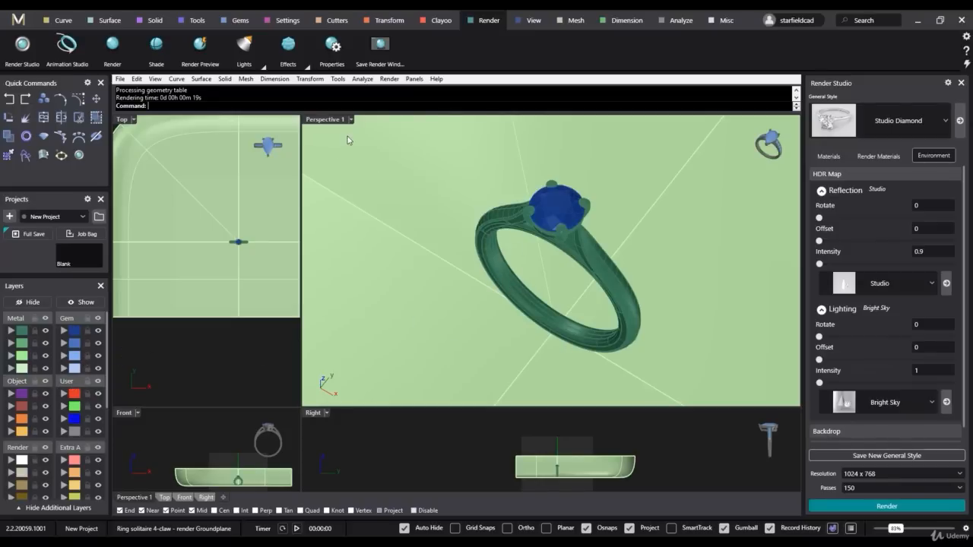
- Open the detailed list of all layers and enlarge it so the material assignments can be read
{"action": "left_click", "coordinate": [413, 79]}
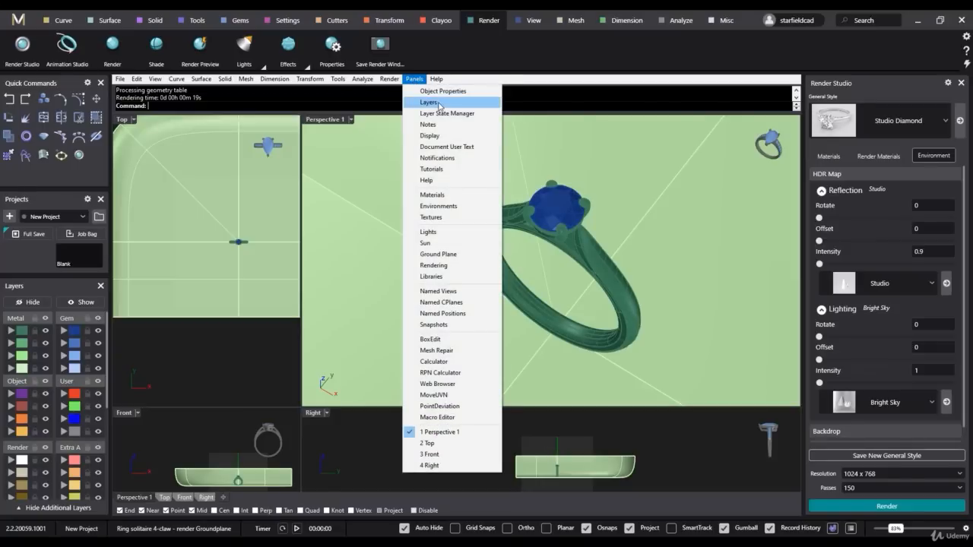
{"action": "left_click", "coordinate": [430, 102]}
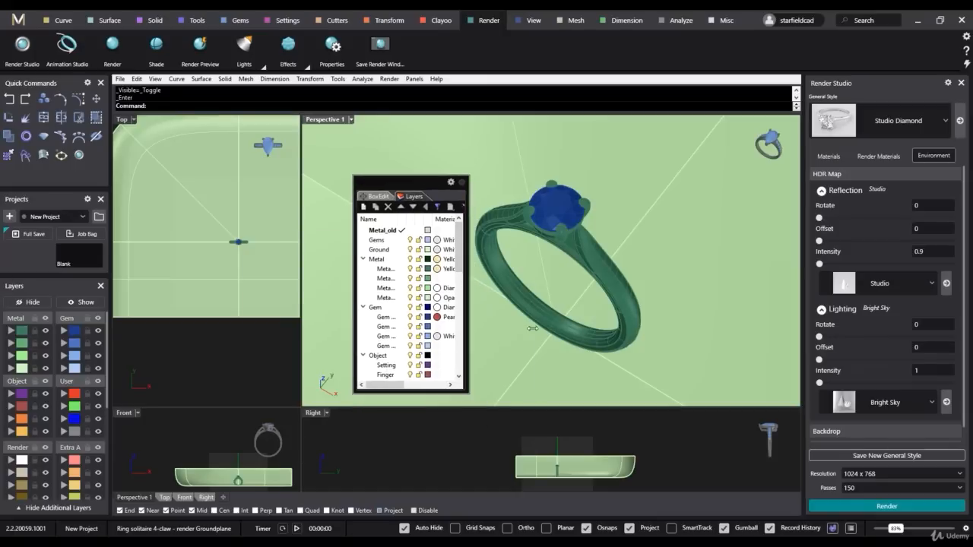
{"action": "left_click_drag", "start_coordinate": [532, 328], "coordinate": [598, 329]}
{"action": "left_click_drag", "start_coordinate": [513, 391], "coordinate": [512, 517]}
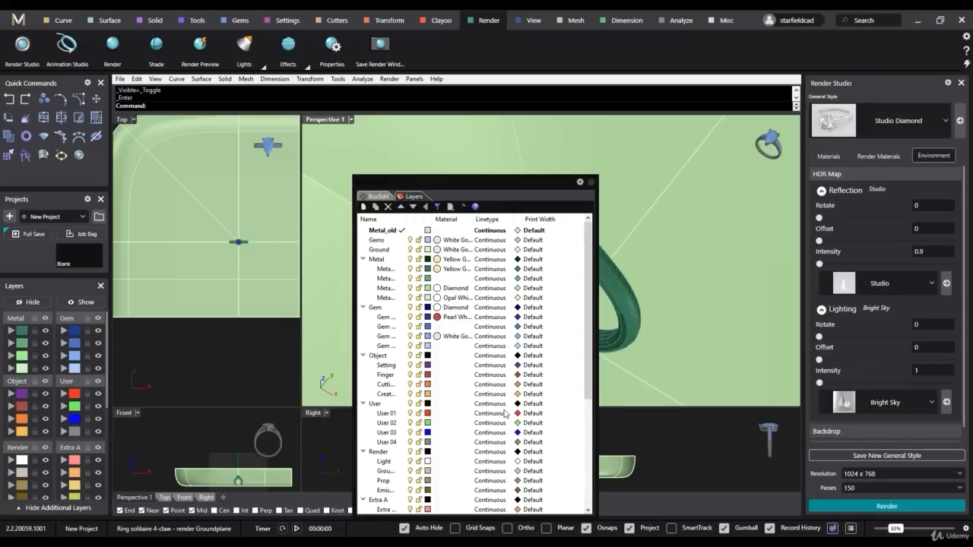
- Examine the materials assigned to the Gems, Ground, Metal and Metal 01 layers, and close the layer list
{"action": "left_click", "coordinate": [380, 242]}
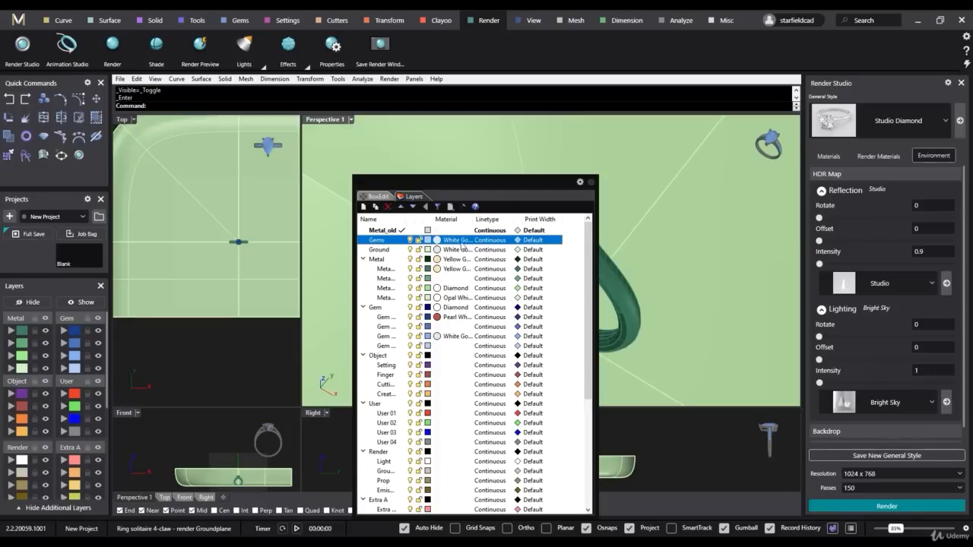
{"action": "left_click", "coordinate": [392, 248]}
{"action": "left_click", "coordinate": [390, 239]}
{"action": "left_click", "coordinate": [391, 248]}
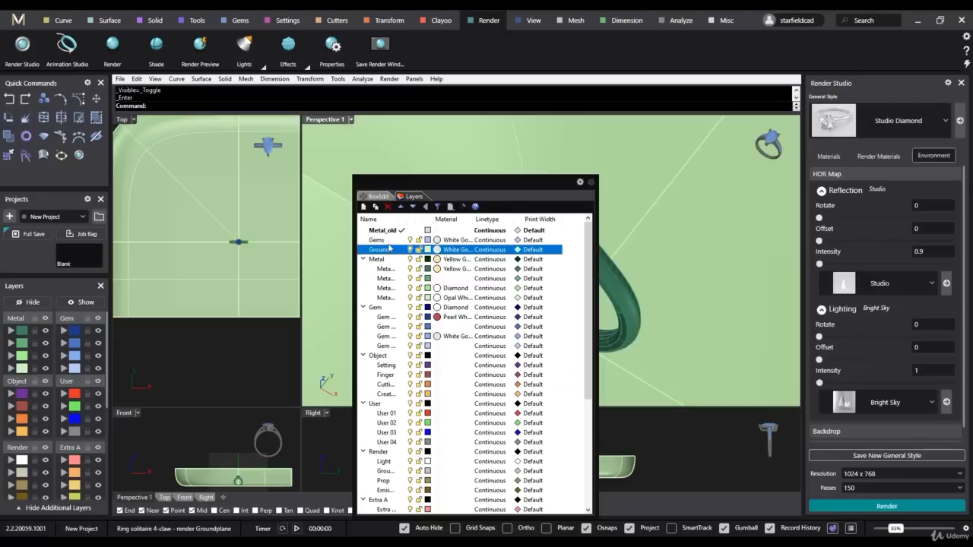
{"action": "left_click", "coordinate": [388, 232]}
{"action": "left_click", "coordinate": [391, 240]}
{"action": "left_click", "coordinate": [395, 250]}
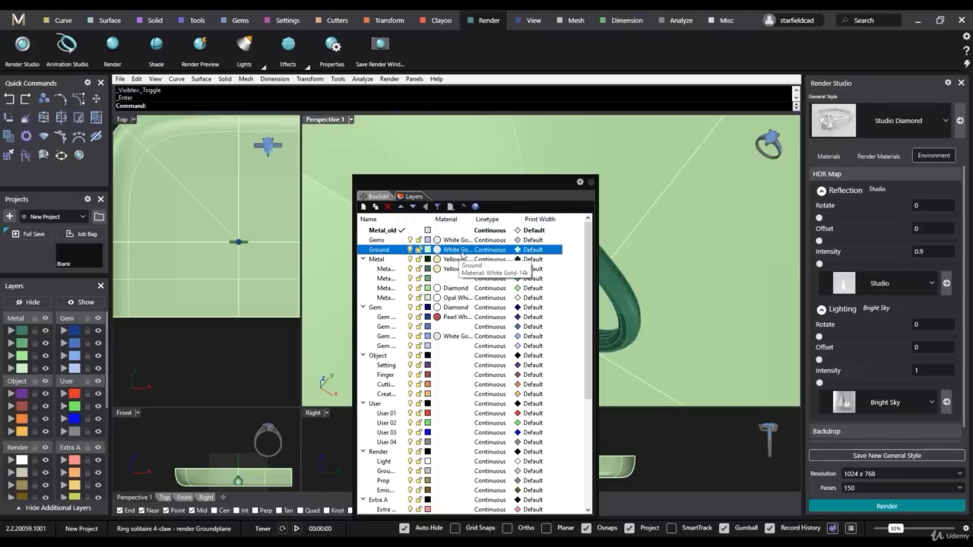
{"action": "left_click", "coordinate": [382, 260]}
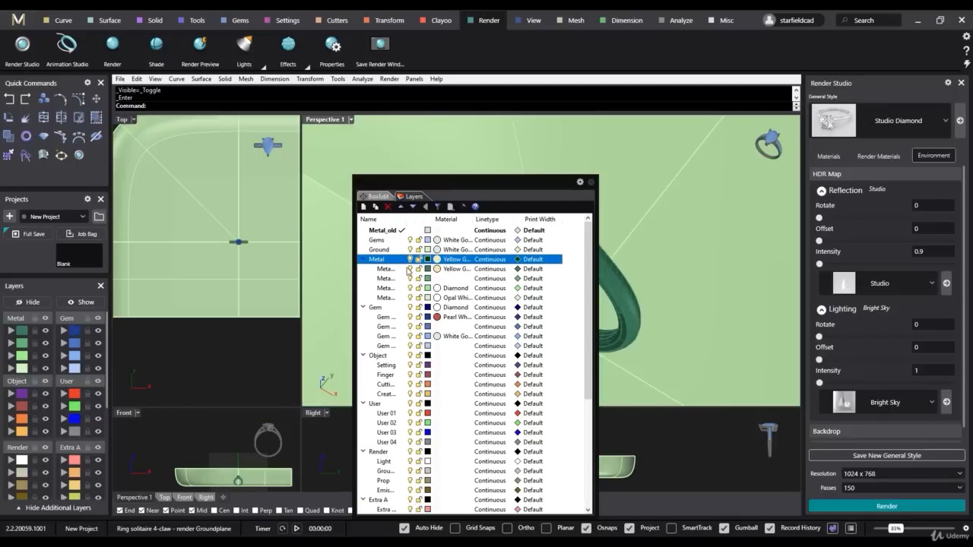
{"action": "left_click", "coordinate": [389, 272]}
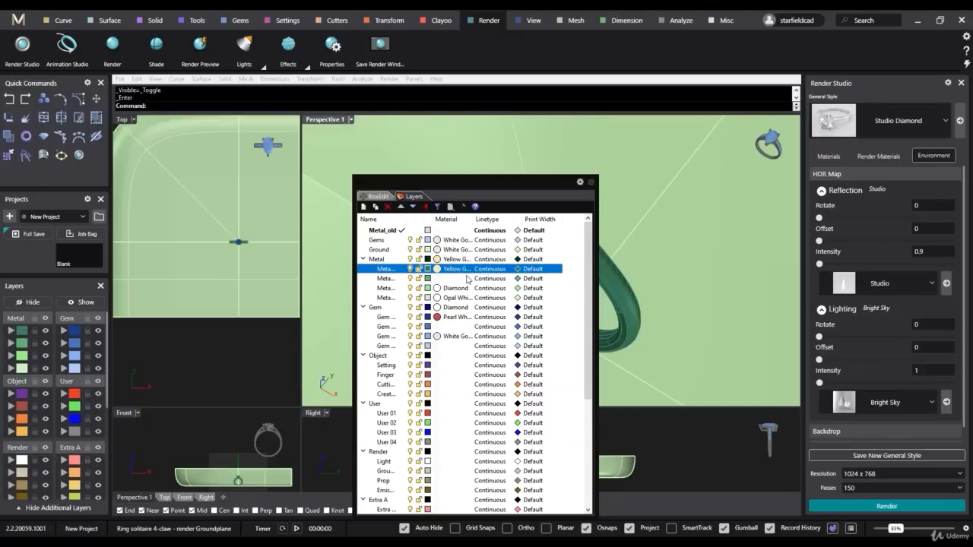
{"action": "scroll", "coordinate": [468, 280], "scroll_direction": "down", "scroll_amount": 2}
{"action": "scroll", "coordinate": [467, 280], "scroll_direction": "up", "scroll_amount": 2}
{"action": "left_click", "coordinate": [591, 183]}
{"action": "left_click", "coordinate": [700, 453]}
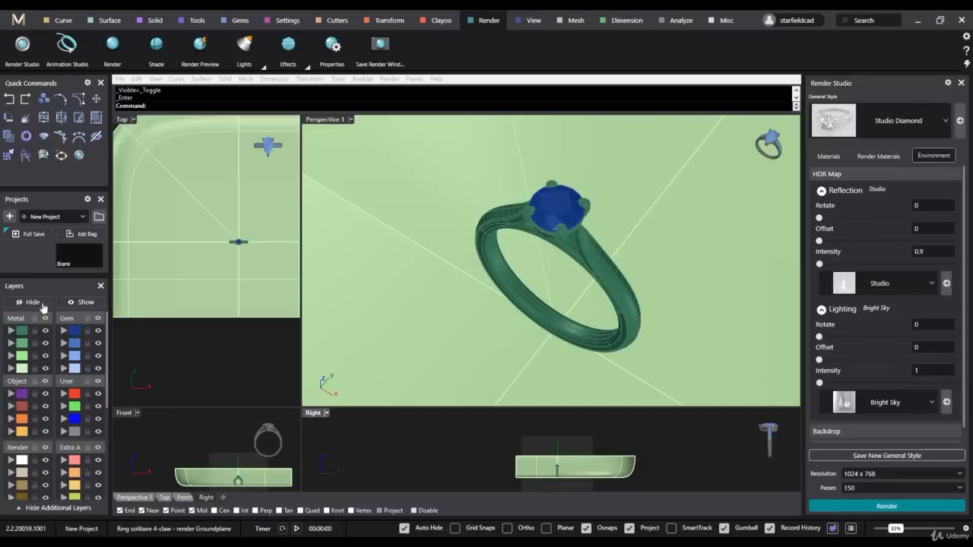
- Select all objects on the Metal 01 layer and add the Platinum Ruthenium metal material to them
{"action": "left_click", "coordinate": [22, 331]}
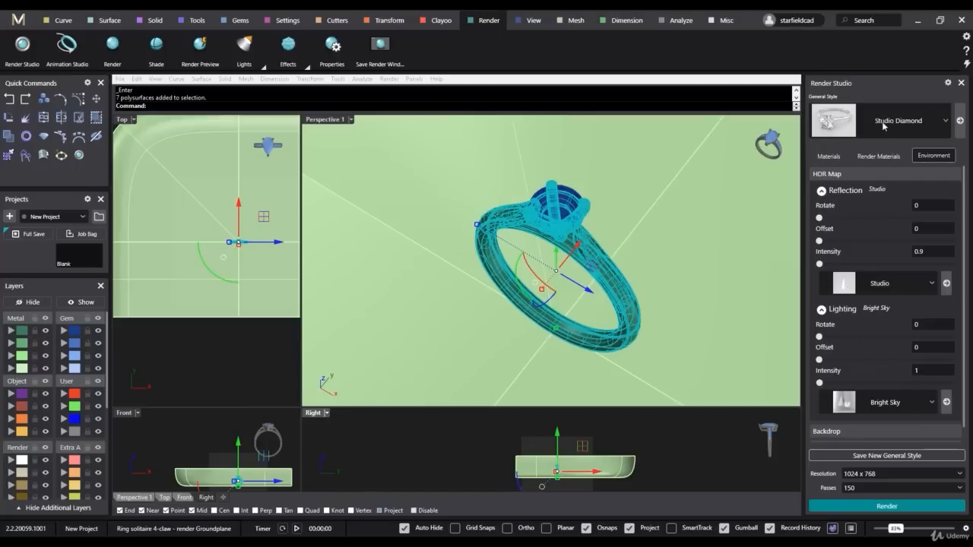
{"action": "left_click", "coordinate": [830, 158]}
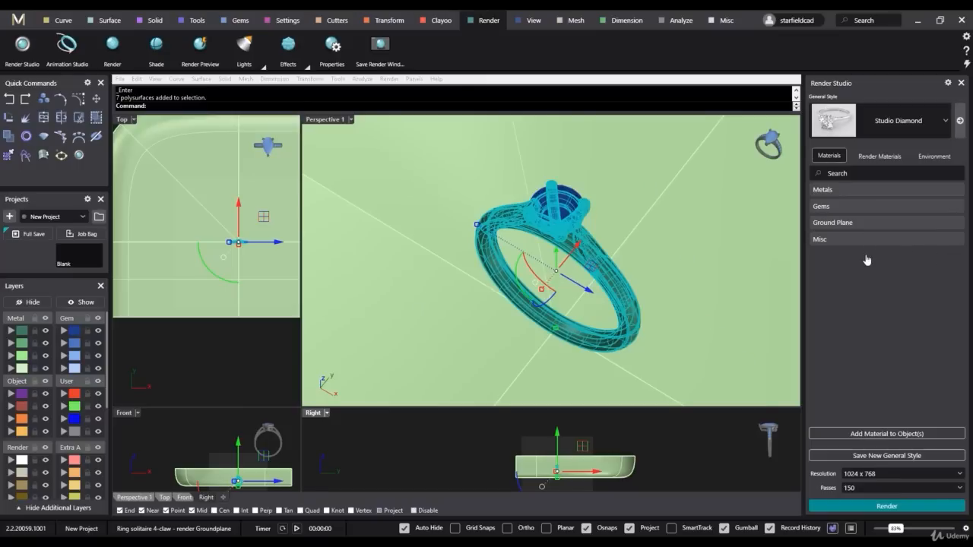
{"action": "left_click", "coordinate": [825, 192]}
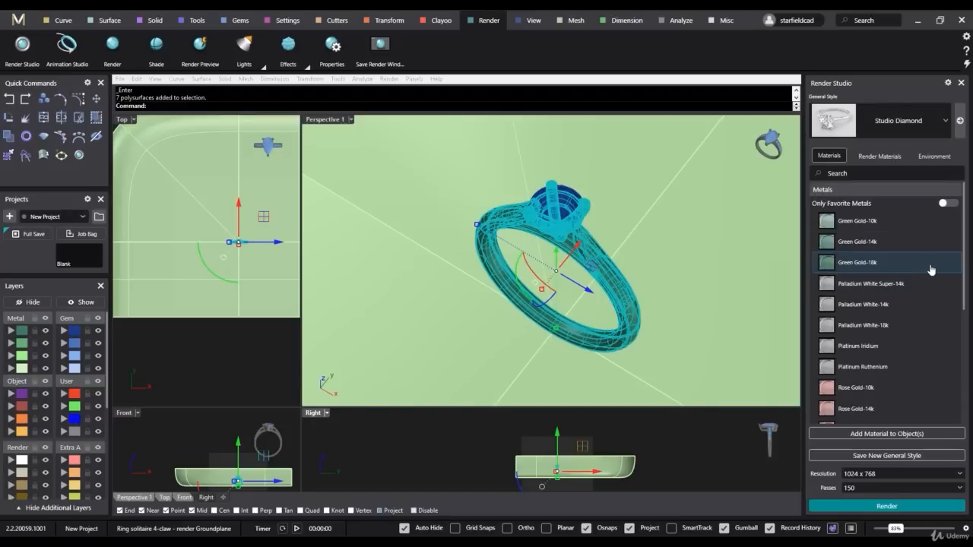
{"action": "scroll", "coordinate": [927, 278], "scroll_direction": "down", "scroll_amount": 1}
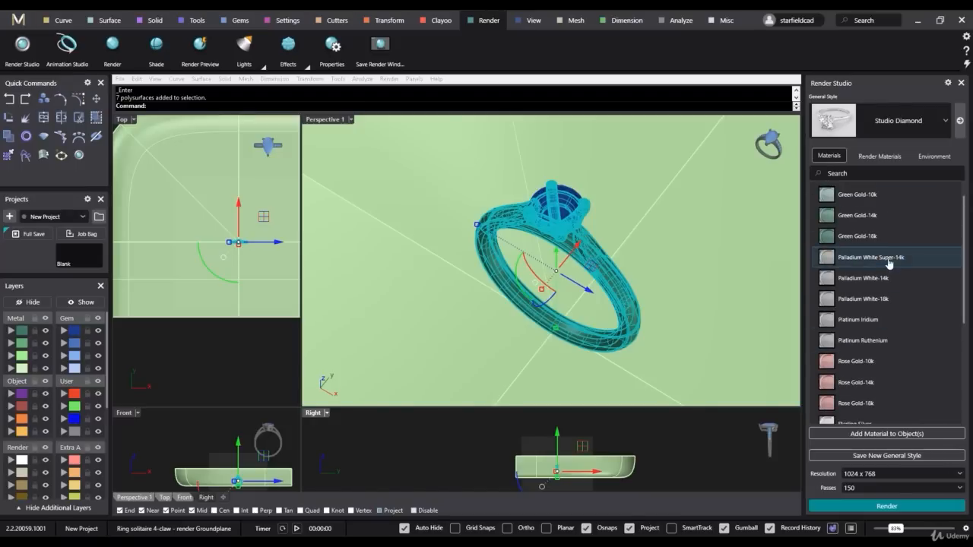
{"action": "left_click", "coordinate": [909, 263]}
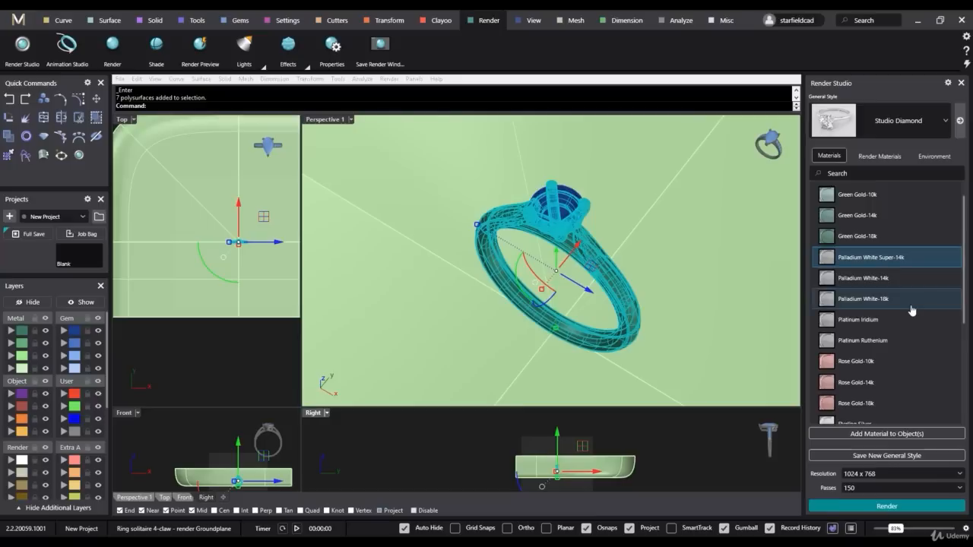
{"action": "scroll", "coordinate": [910, 288], "scroll_direction": "down", "scroll_amount": 7}
{"action": "scroll", "coordinate": [880, 364], "scroll_direction": "up", "scroll_amount": 6}
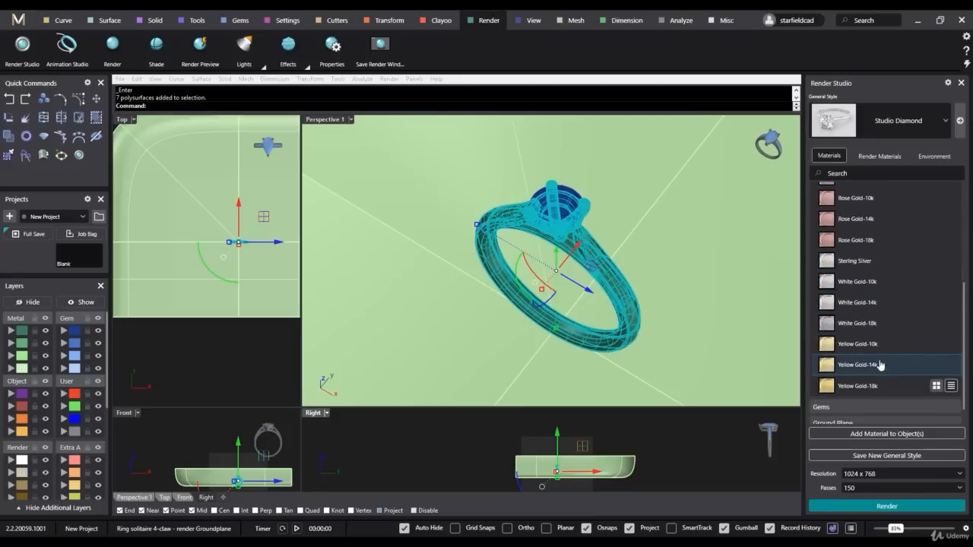
{"action": "scroll", "coordinate": [881, 364], "scroll_direction": "up", "scroll_amount": 2}
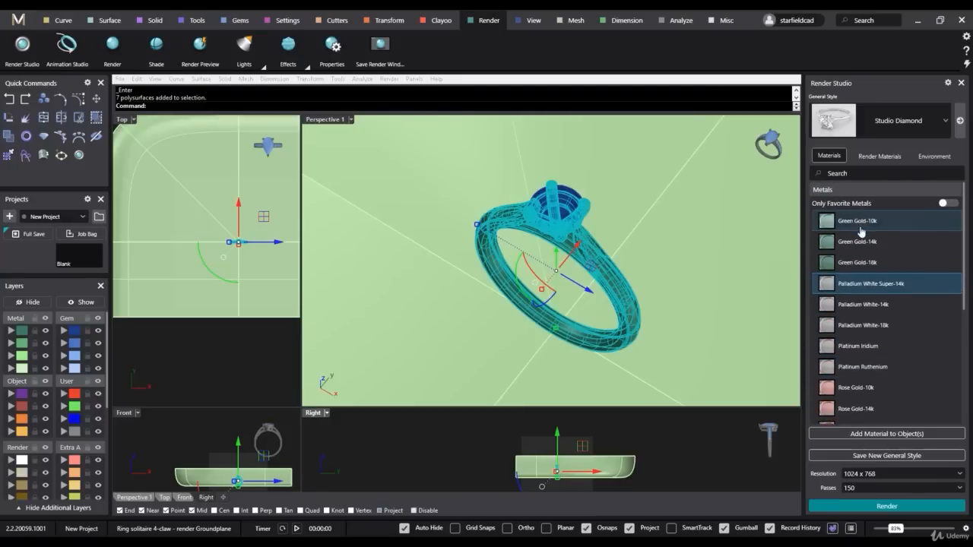
{"action": "scroll", "coordinate": [890, 361], "scroll_direction": "down", "scroll_amount": 4}
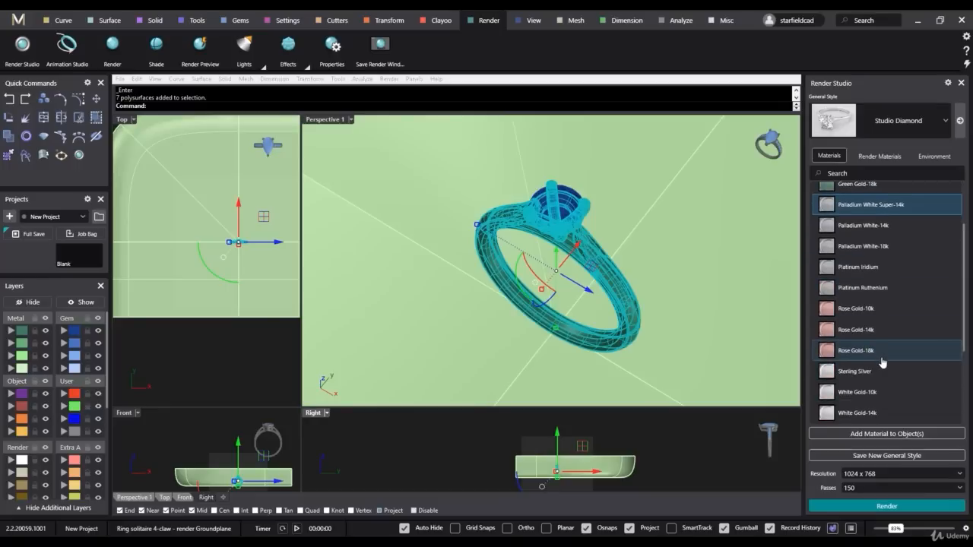
{"action": "scroll", "coordinate": [903, 375], "scroll_direction": "up", "scroll_amount": 4}
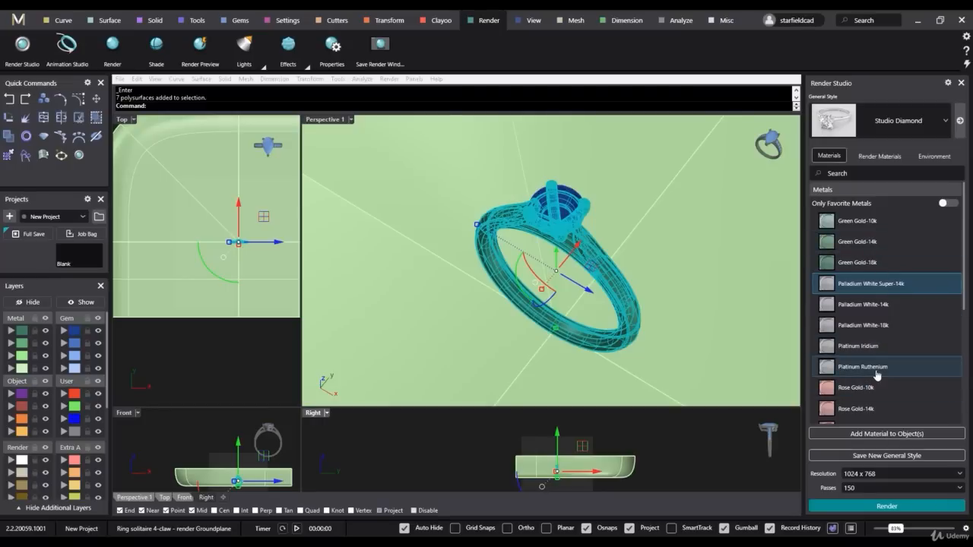
{"action": "left_click", "coordinate": [876, 367]}
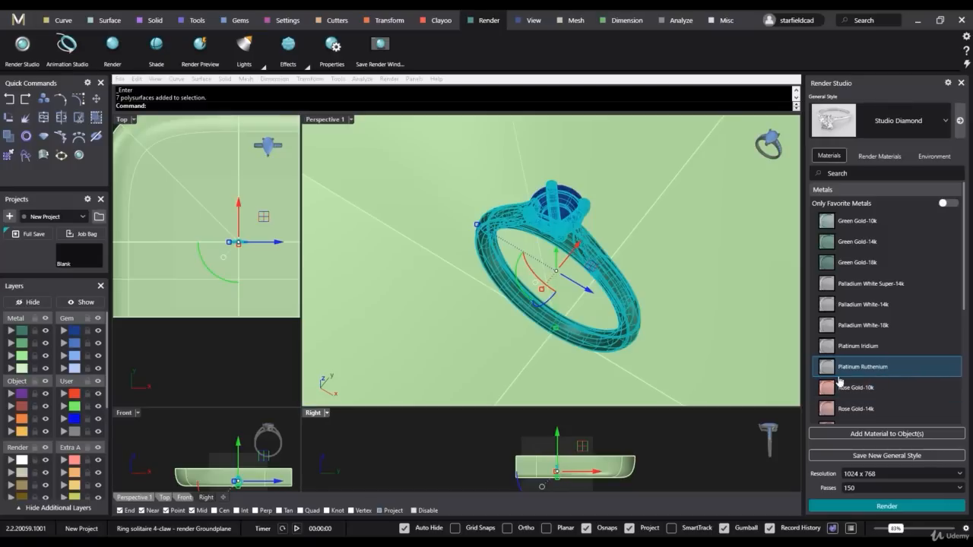
{"action": "left_click", "coordinate": [912, 438]}
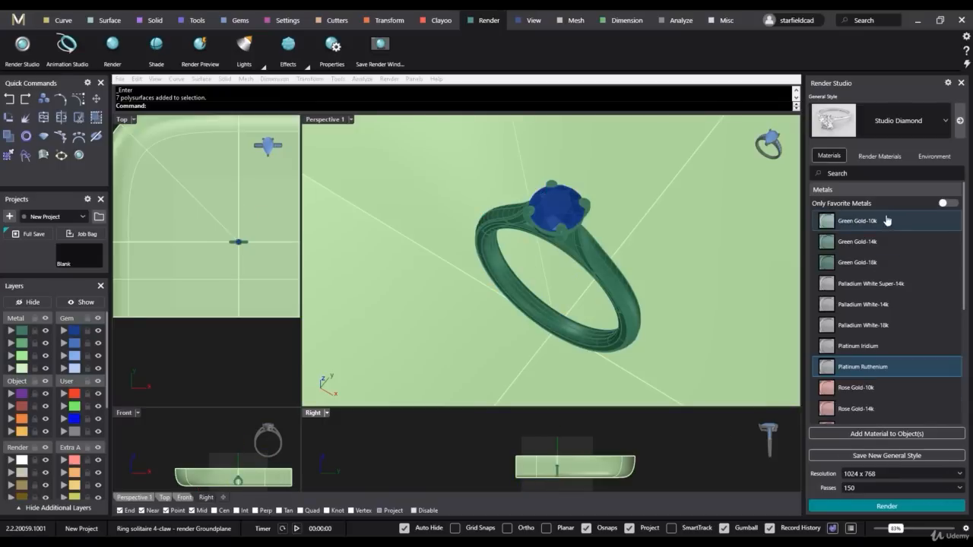
- Open the document's Platinum Ruthenium render material settings and examine its metal colour
{"action": "left_click", "coordinate": [881, 156]}
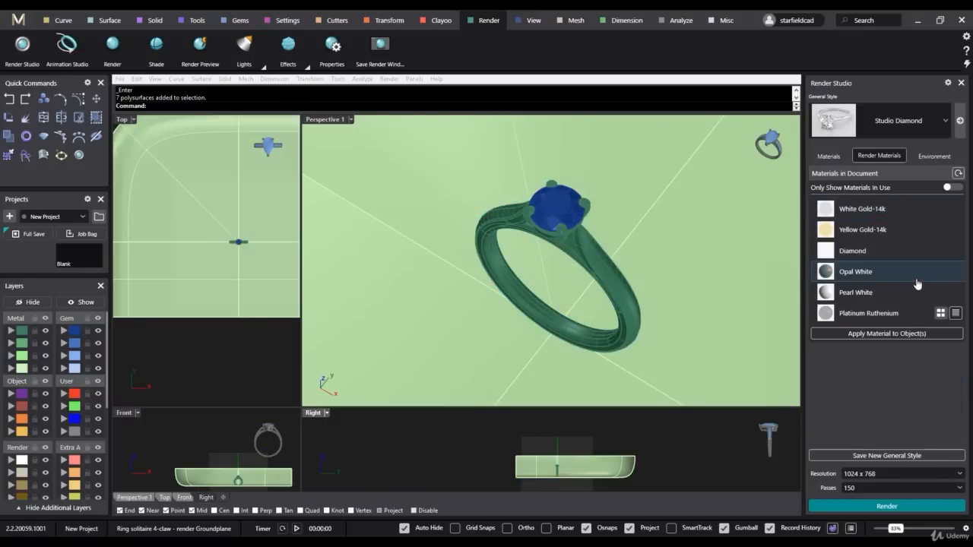
{"action": "left_click", "coordinate": [860, 315]}
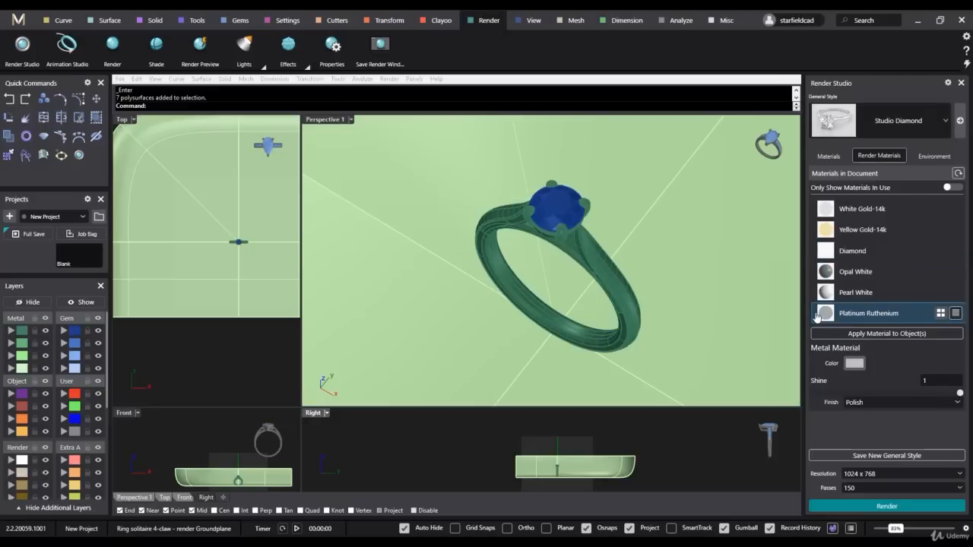
{"action": "left_click", "coordinate": [855, 365]}
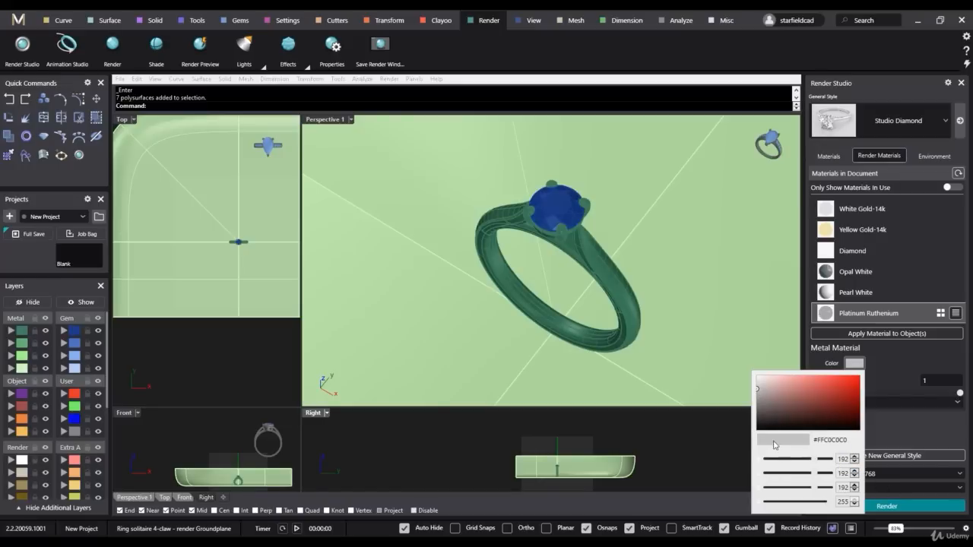
{"action": "left_click", "coordinate": [897, 353]}
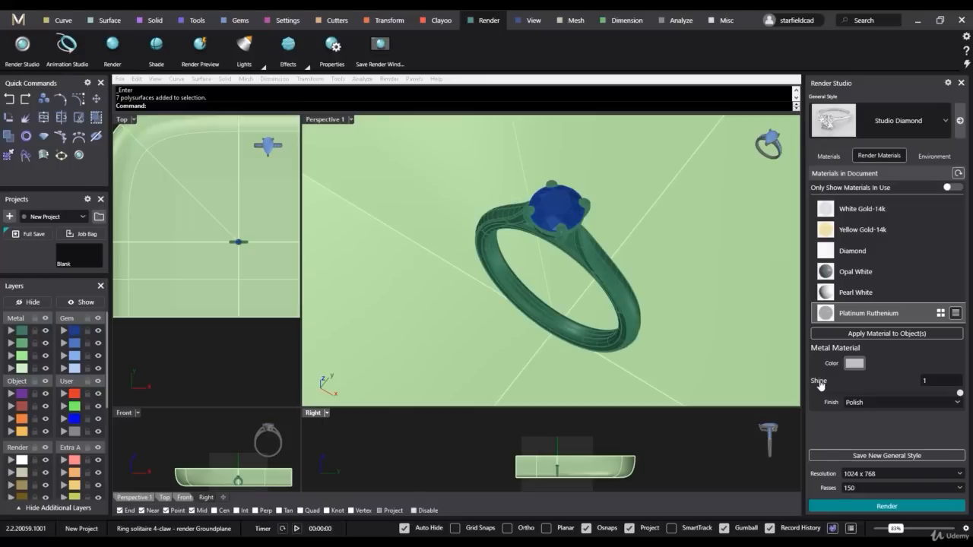
- Try the Satin finish on the Platinum Ruthenium material and return the finish to Polish
{"action": "left_click", "coordinate": [954, 403]}
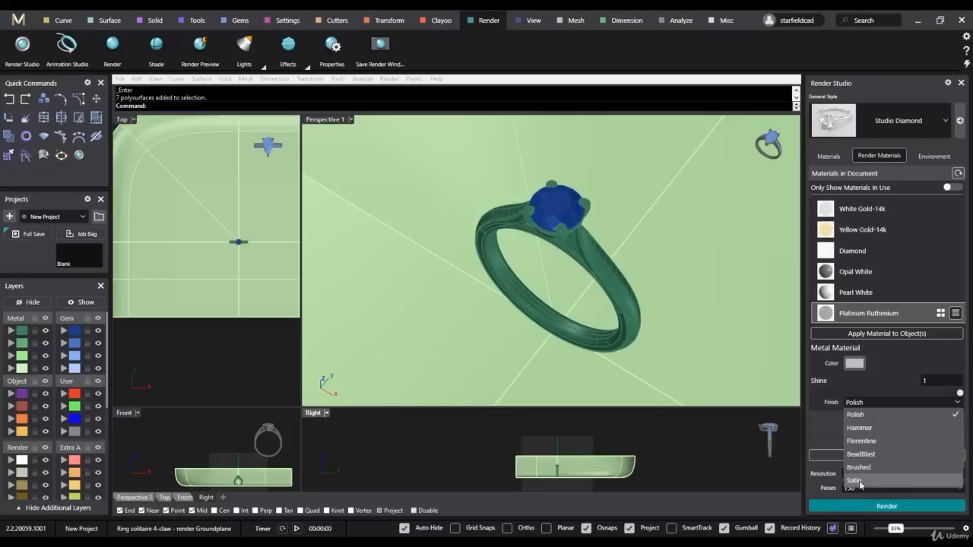
{"action": "left_click", "coordinate": [917, 481]}
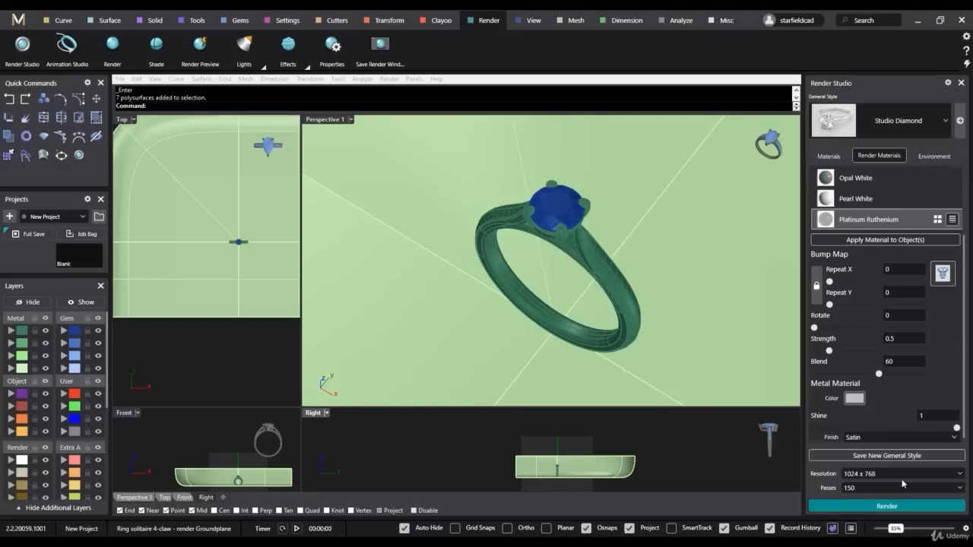
{"action": "left_click", "coordinate": [878, 438]}
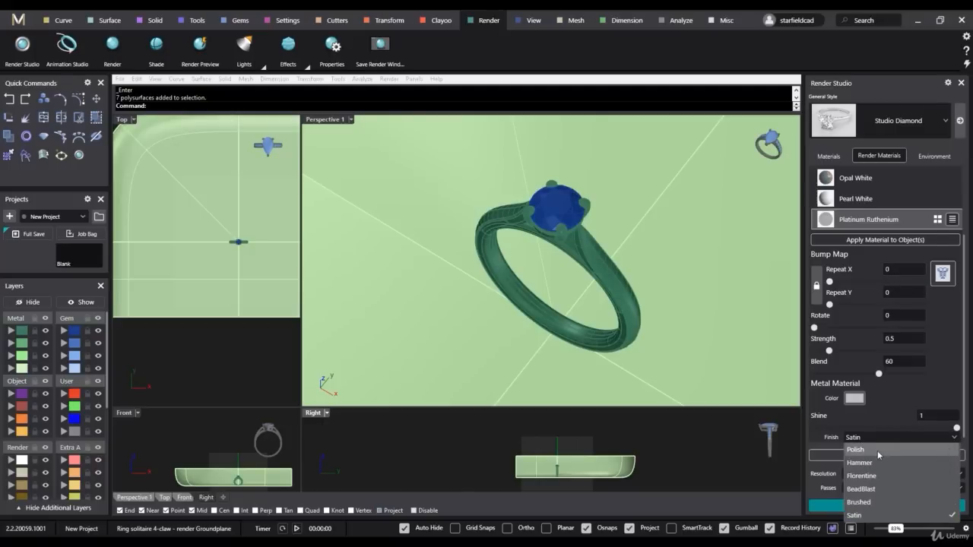
{"action": "left_click", "coordinate": [877, 450]}
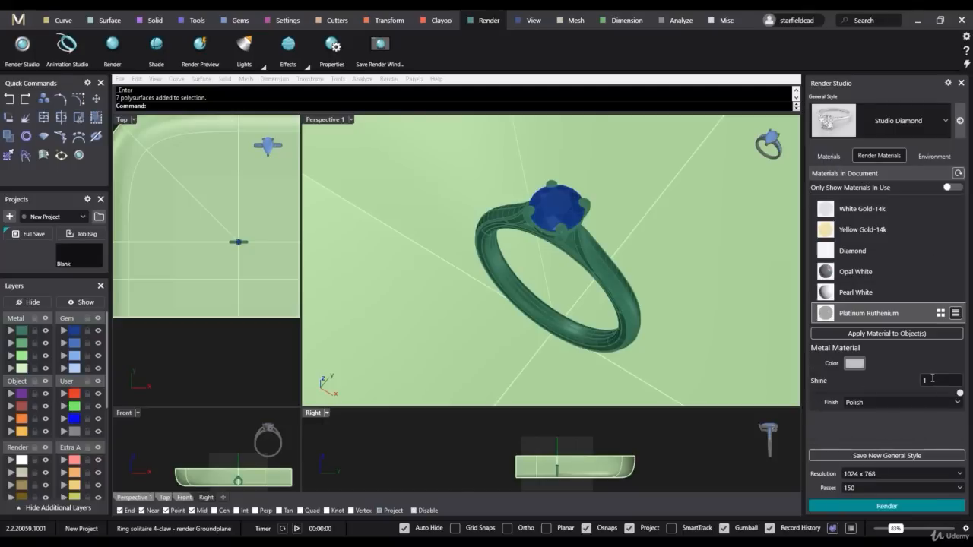
- Set the Platinum Ruthenium material's shine to 0.8, test-render the Perspective 1 view and close the render
{"action": "left_click", "coordinate": [932, 377]}
{"action": "key", "text": "Return"}
{"action": "left_click", "coordinate": [898, 507]}
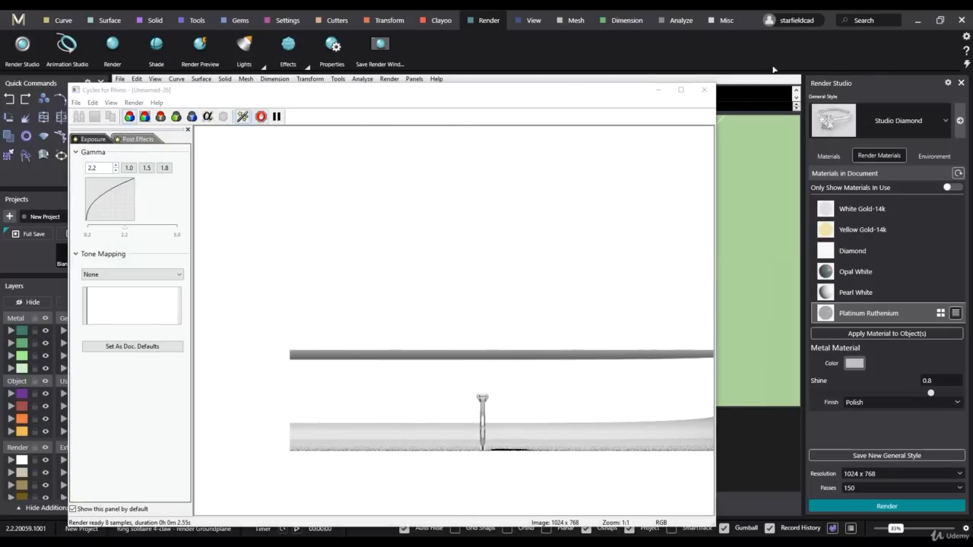
{"action": "left_click", "coordinate": [703, 89]}
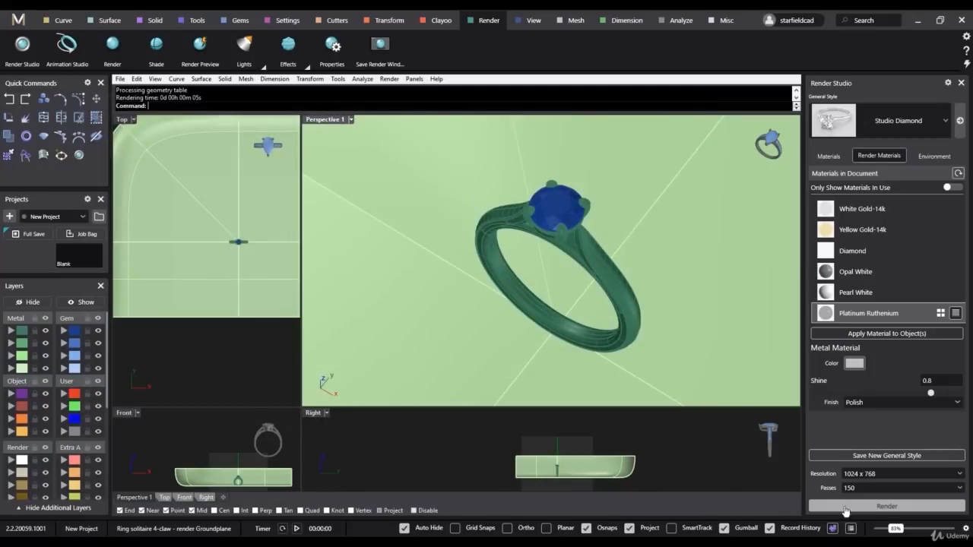
{"action": "left_click", "coordinate": [882, 506]}
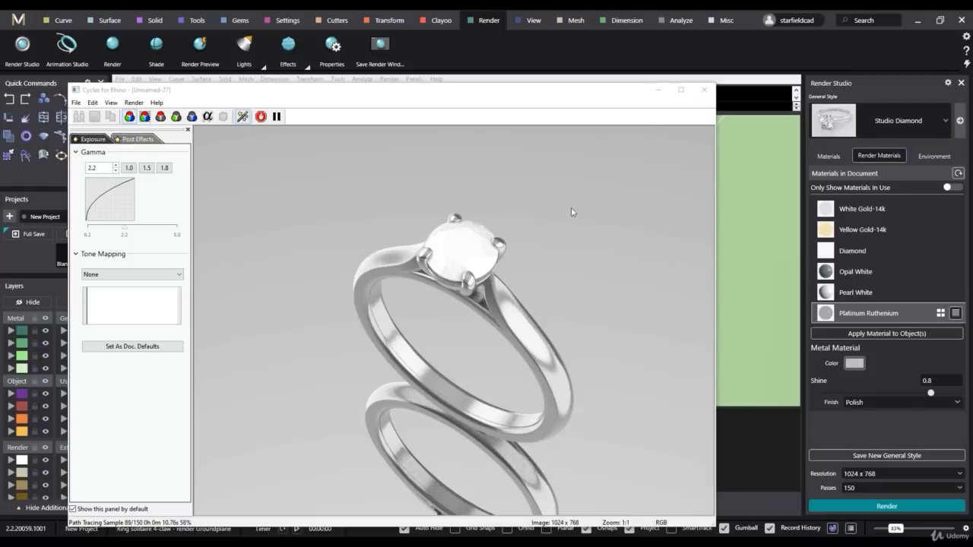
{"action": "left_click", "coordinate": [706, 95]}
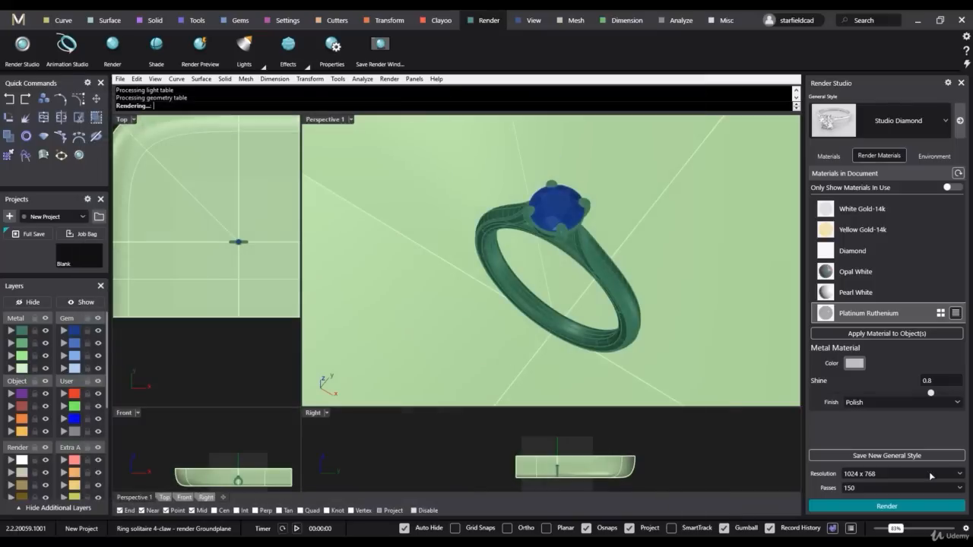
- Set the Platinum Ruthenium material's shine to 1 and render the ring in Perspective 1, closing the render
{"action": "left_click", "coordinate": [938, 381]}
{"action": "type", "text": "1"}
{"action": "key", "text": "Return"}
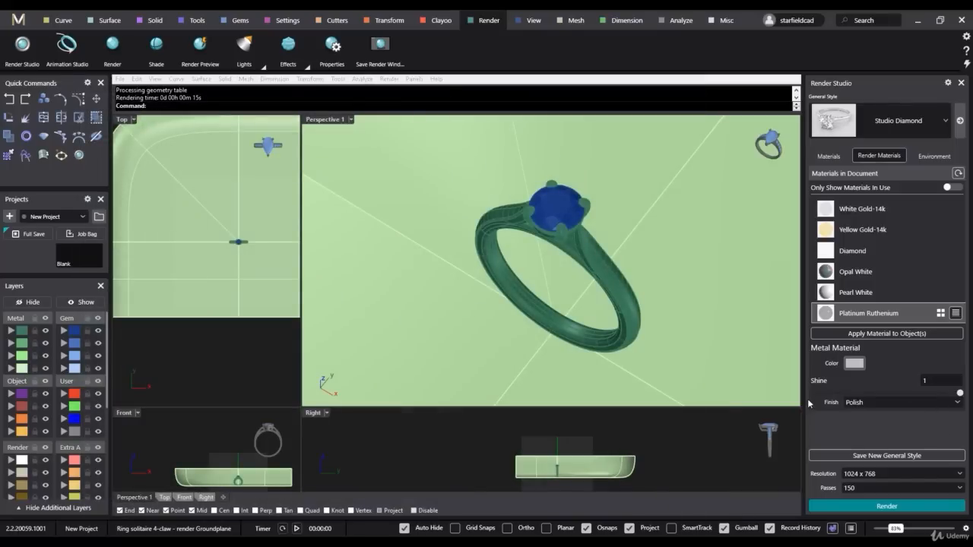
{"action": "left_click", "coordinate": [812, 503]}
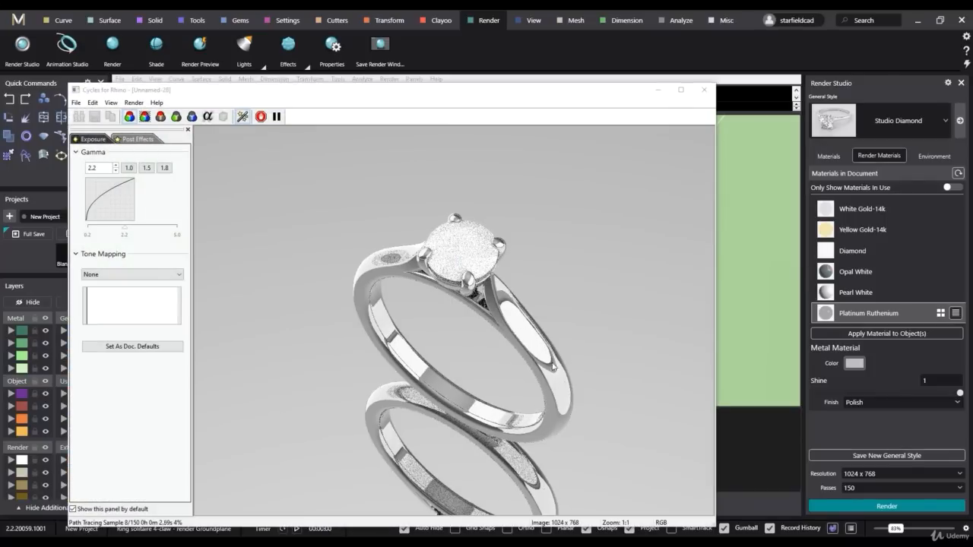
{"action": "left_click", "coordinate": [704, 90]}
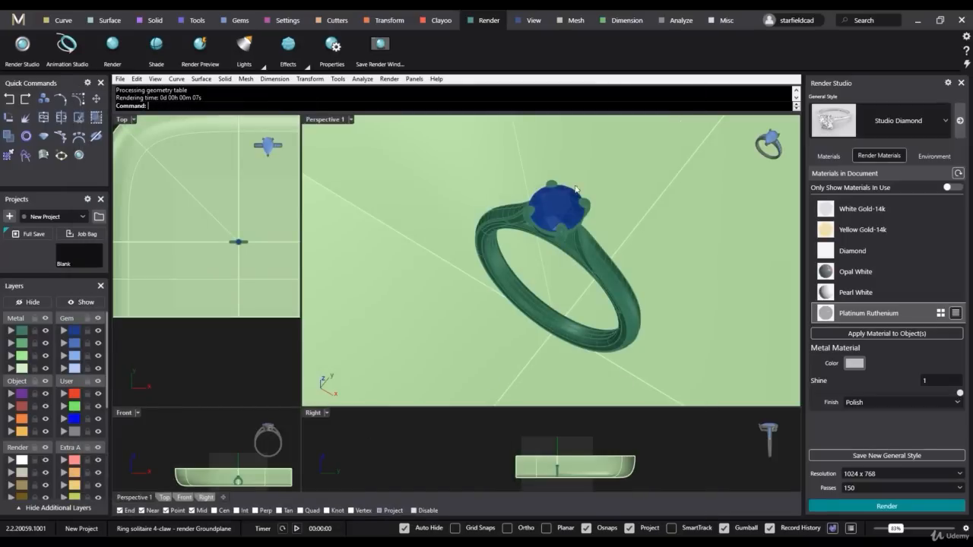
- Select the ring's round centre stone and go back to the library of available materials
{"action": "left_click", "coordinate": [563, 206]}
{"action": "left_click", "coordinate": [604, 236]}
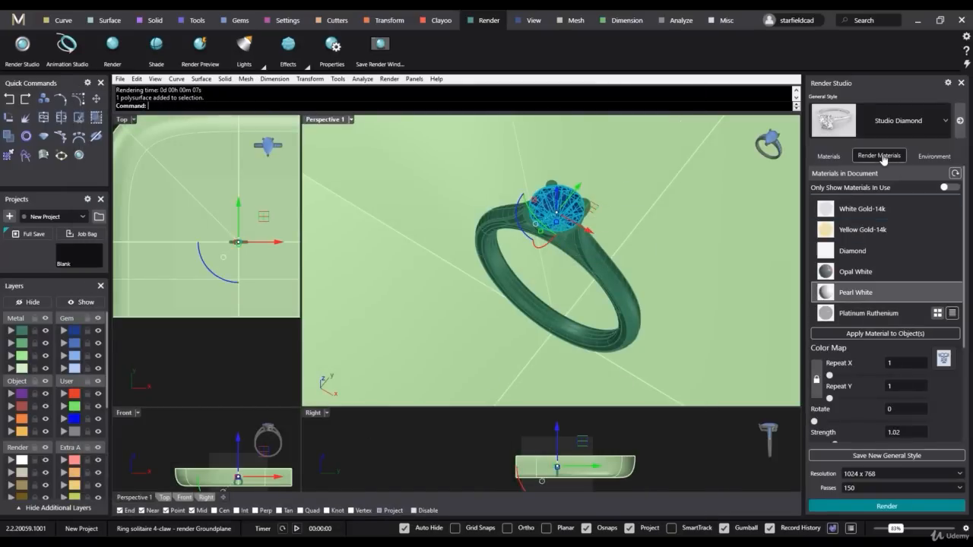
{"action": "left_click", "coordinate": [829, 155]}
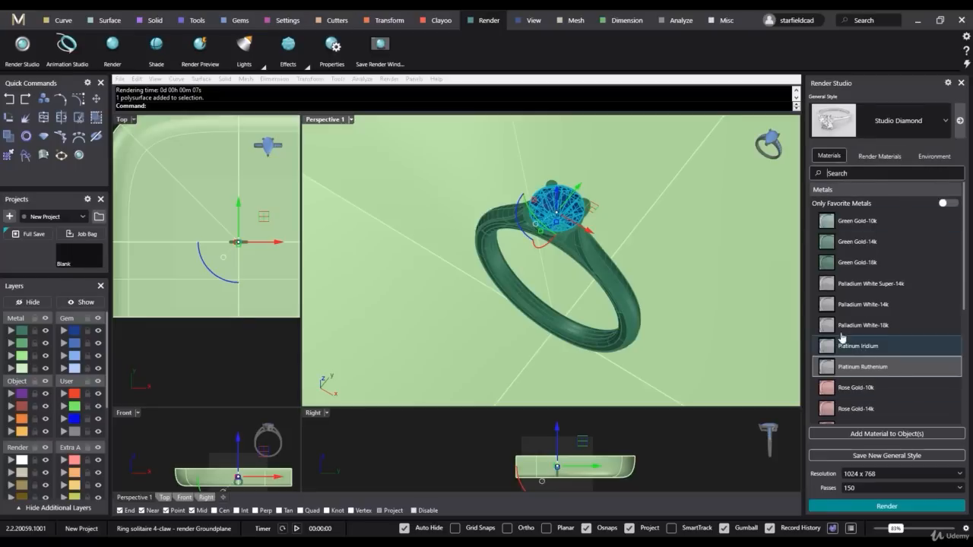
- Mark Platinum Ruthenium as a favourite metal and limit the metals list to favourites only
{"action": "left_click", "coordinate": [855, 370]}
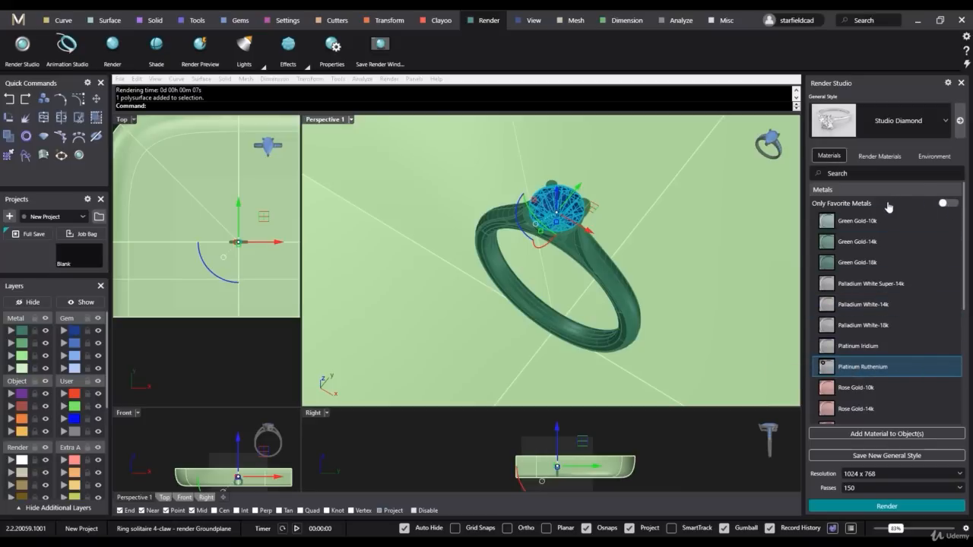
{"action": "left_click", "coordinate": [952, 204]}
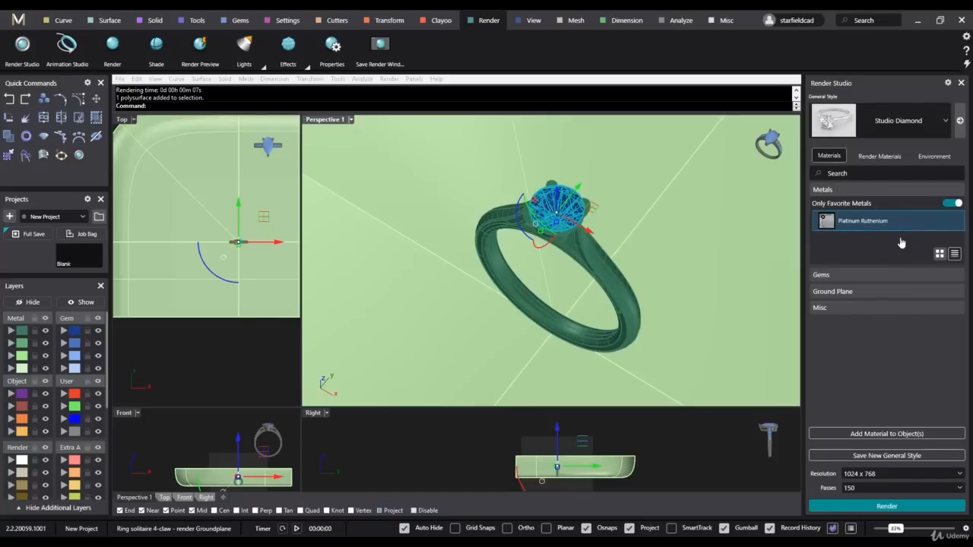
{"action": "left_click", "coordinate": [953, 204]}
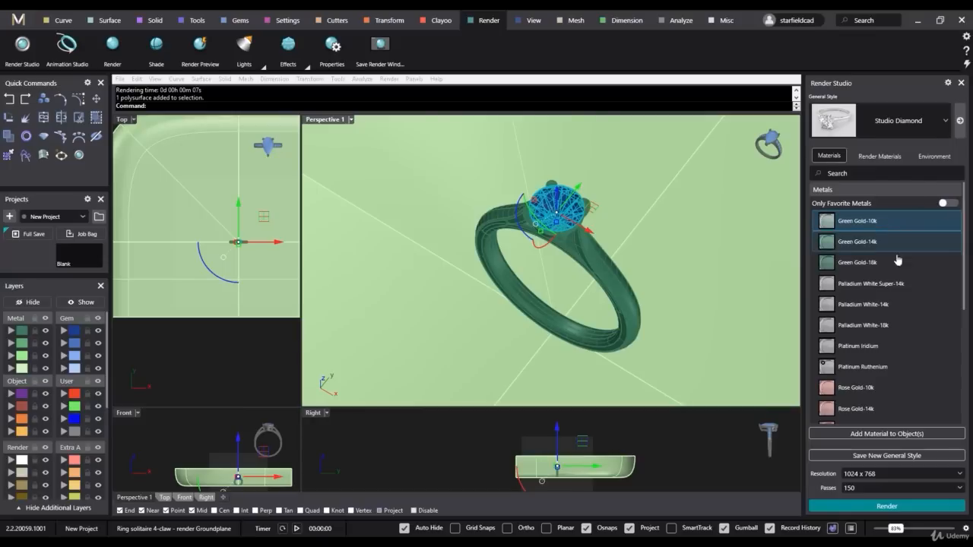
{"action": "left_click", "coordinate": [953, 203]}
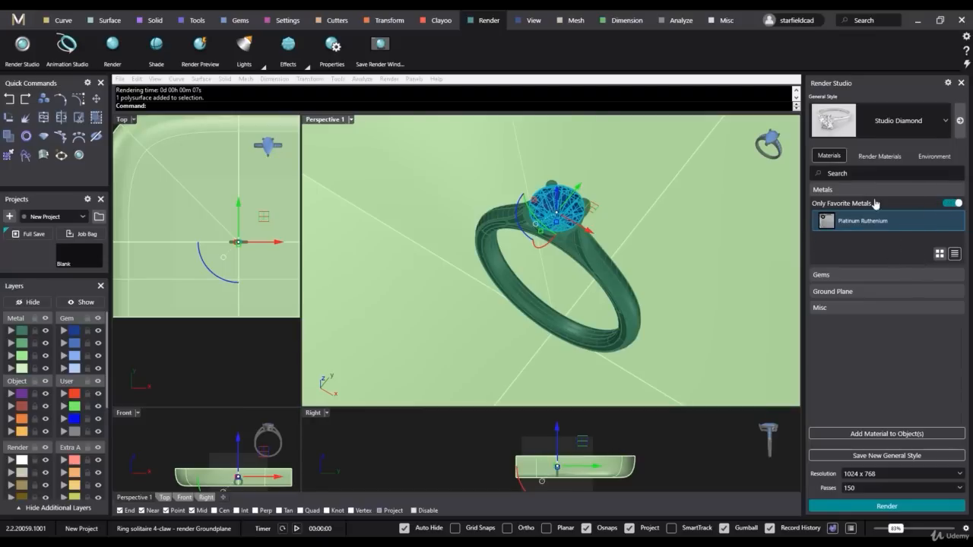
{"action": "left_click", "coordinate": [951, 203]}
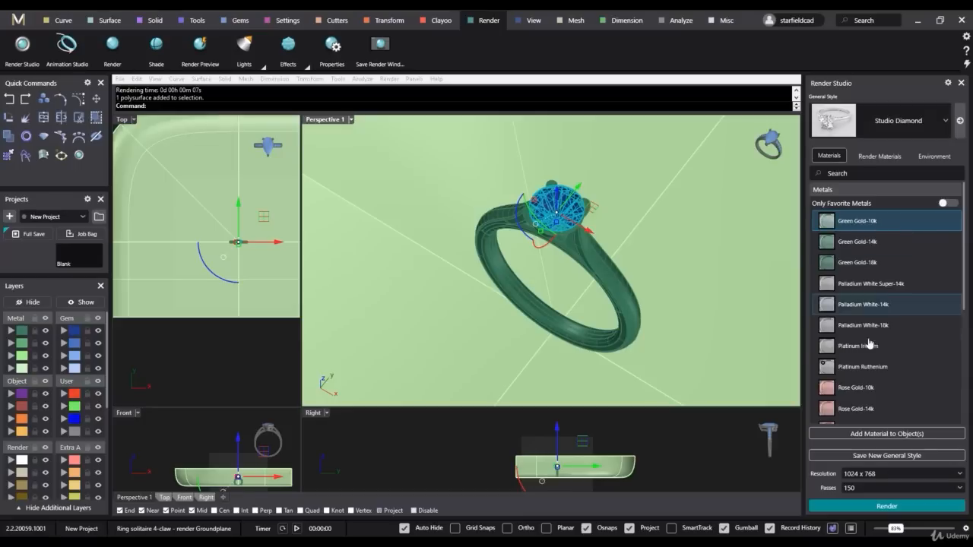
{"action": "scroll", "coordinate": [882, 350], "scroll_direction": "down", "scroll_amount": 3}
{"action": "scroll", "coordinate": [895, 259], "scroll_direction": "up", "scroll_amount": 3}
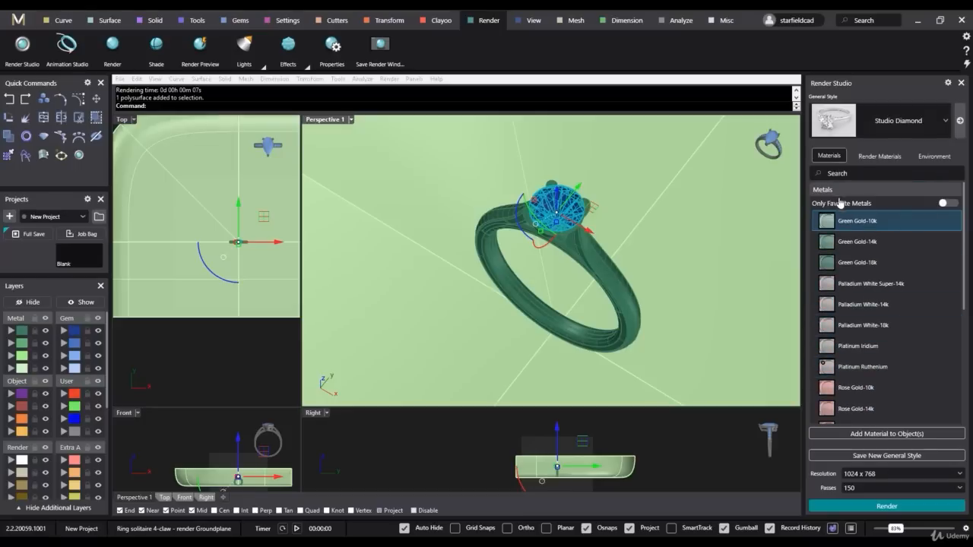
{"action": "left_click", "coordinate": [949, 204]}
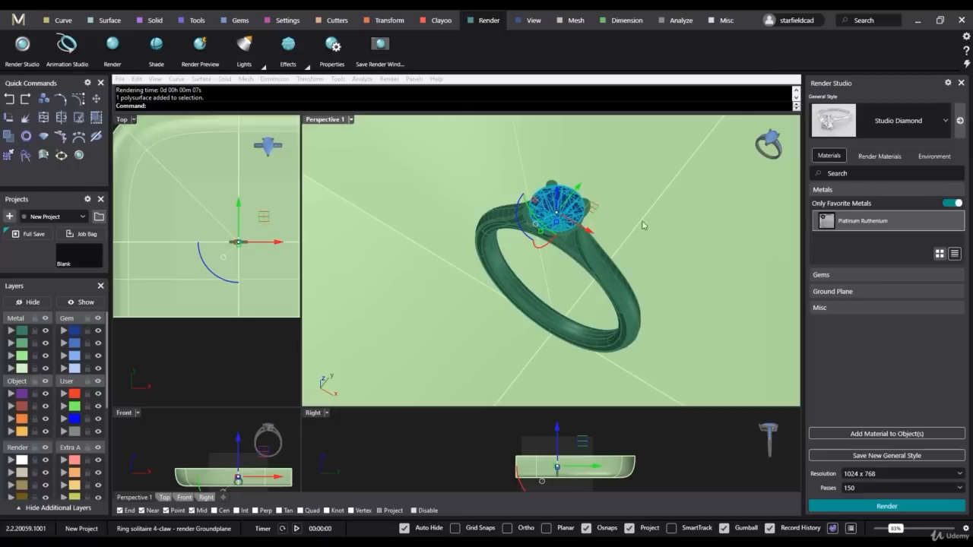
- Find the colourless Diamond among the gem materials and add it to the selected centre stone
{"action": "left_click", "coordinate": [834, 277]}
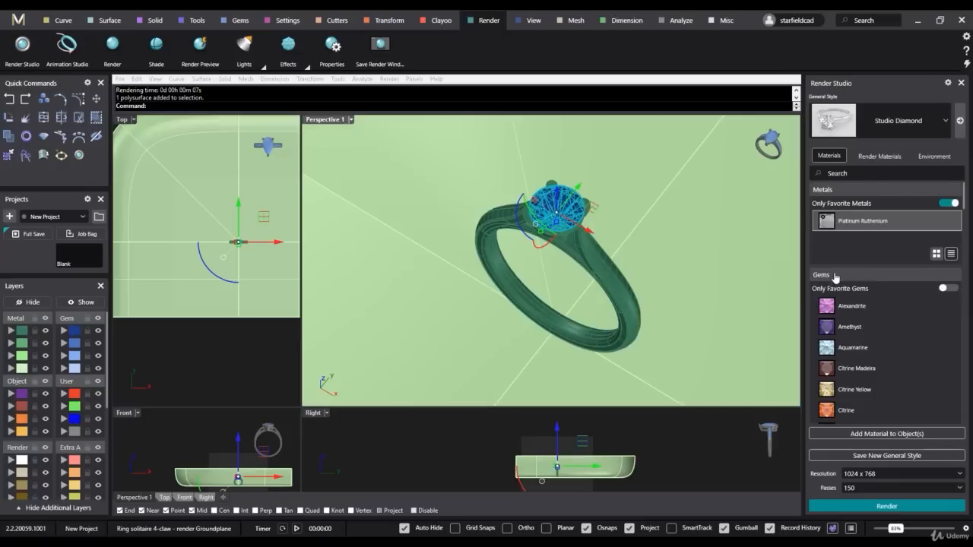
{"action": "scroll", "coordinate": [879, 314], "scroll_direction": "down", "scroll_amount": 5}
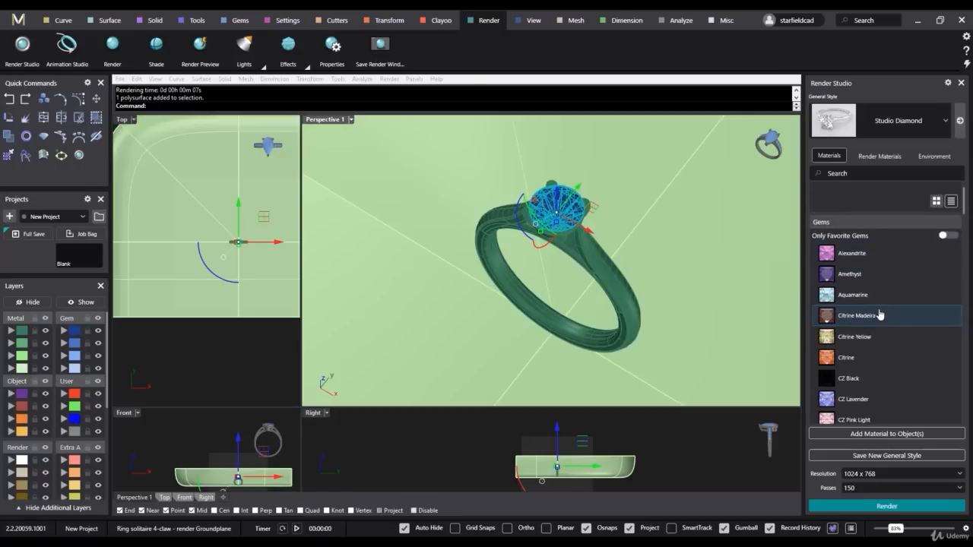
{"action": "scroll", "coordinate": [879, 314], "scroll_direction": "down", "scroll_amount": 4}
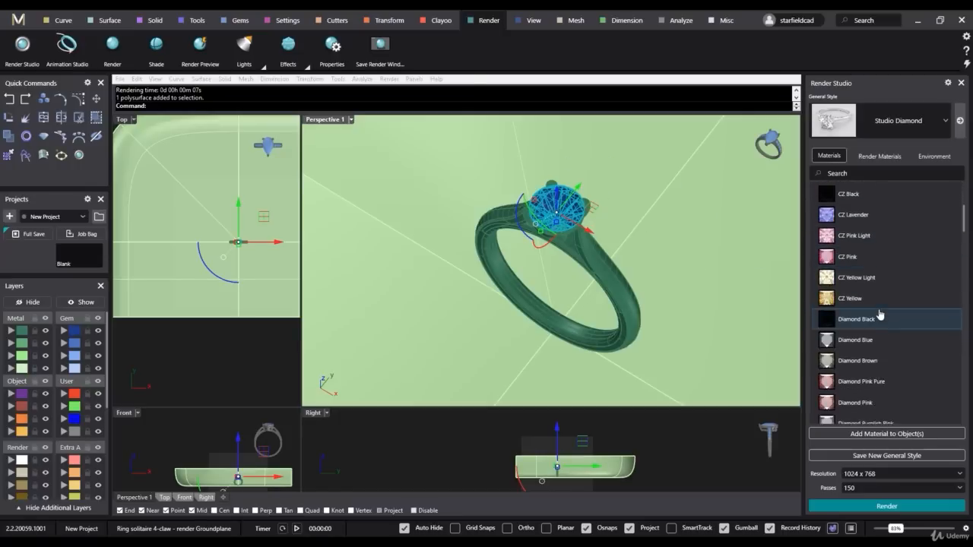
{"action": "scroll", "coordinate": [879, 317], "scroll_direction": "down", "scroll_amount": 2}
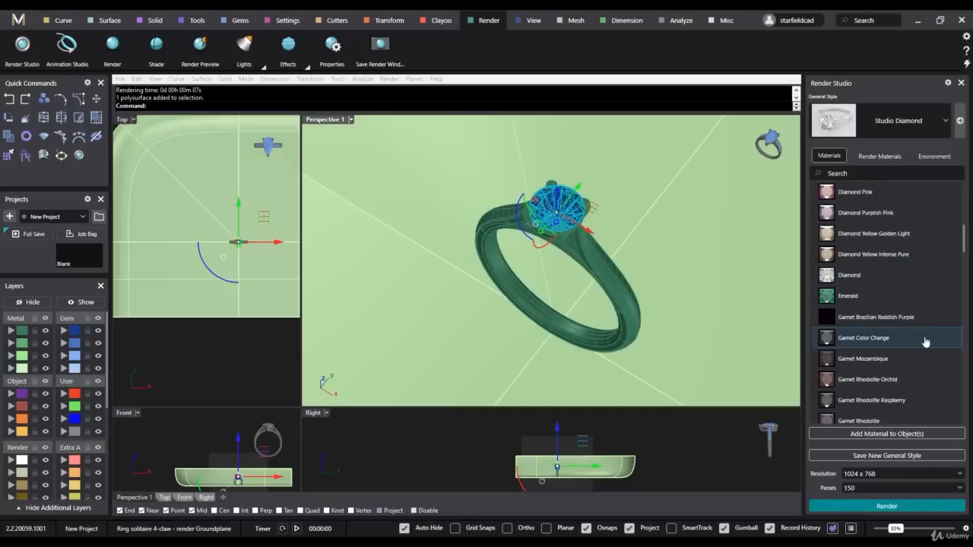
{"action": "scroll", "coordinate": [925, 342], "scroll_direction": "down", "scroll_amount": 2}
{"action": "scroll", "coordinate": [925, 343], "scroll_direction": "down", "scroll_amount": 3}
{"action": "scroll", "coordinate": [923, 342], "scroll_direction": "up", "scroll_amount": 3}
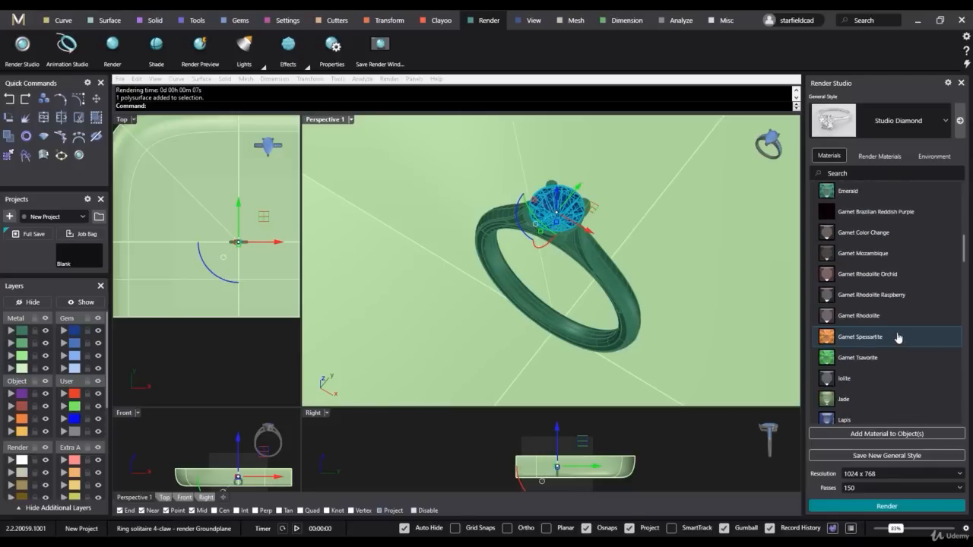
{"action": "scroll", "coordinate": [893, 332], "scroll_direction": "up", "scroll_amount": 1}
{"action": "left_click", "coordinate": [870, 253]}
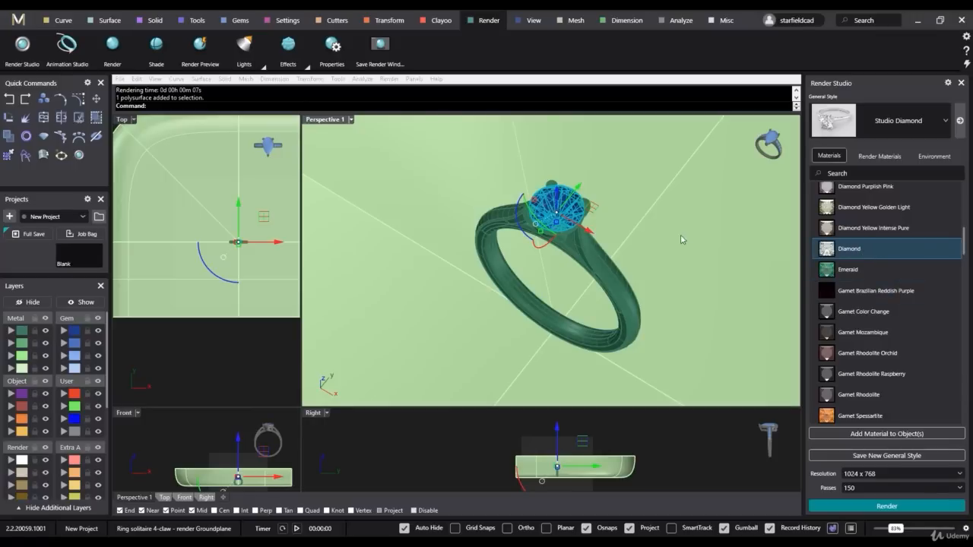
{"action": "left_click", "coordinate": [889, 434]}
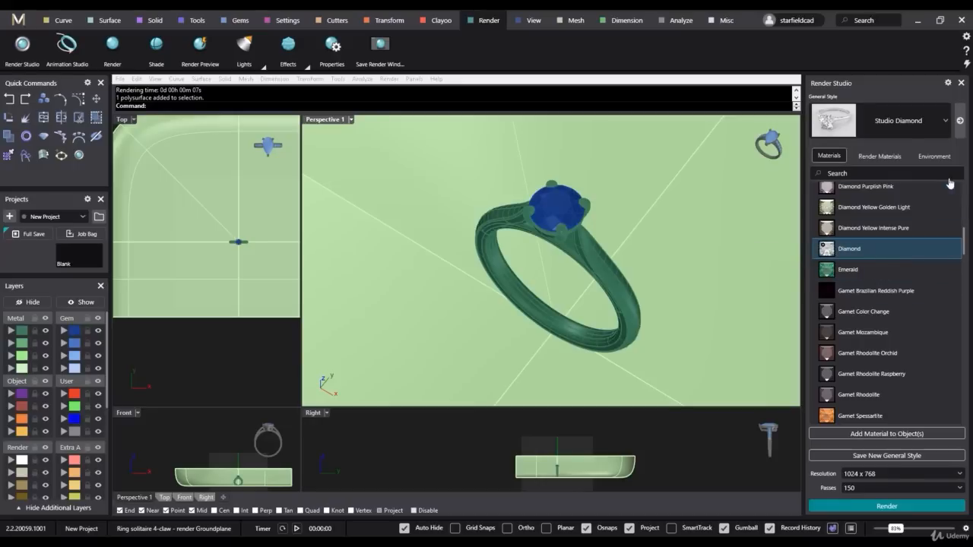
- Mark Diamond as a favourite gem and limit the gems list to favourites only
{"action": "scroll", "coordinate": [931, 264], "scroll_direction": "up", "scroll_amount": 10}
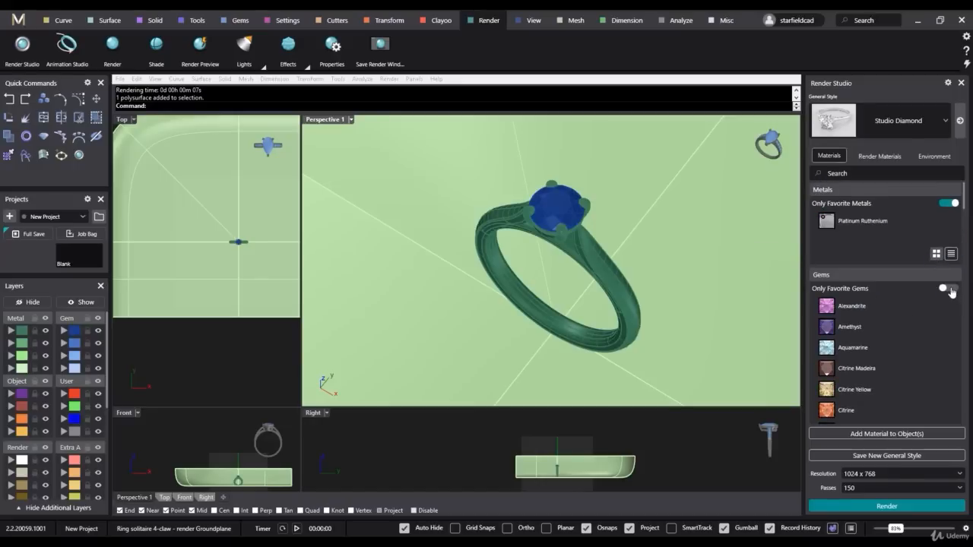
{"action": "left_click", "coordinate": [952, 288]}
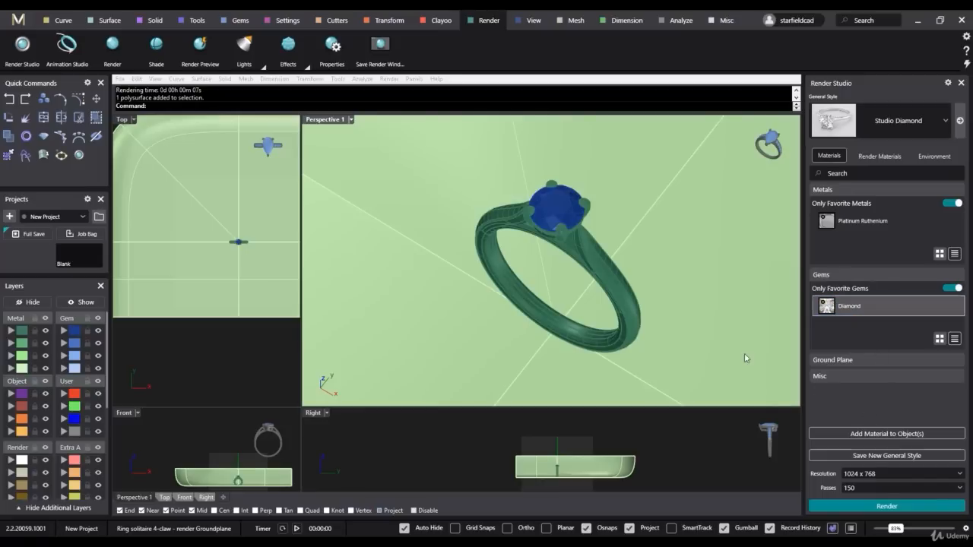
- Render the ring with the Diamond stone in Perspective 1, inspect the result and close the render
{"action": "left_click", "coordinate": [881, 506]}
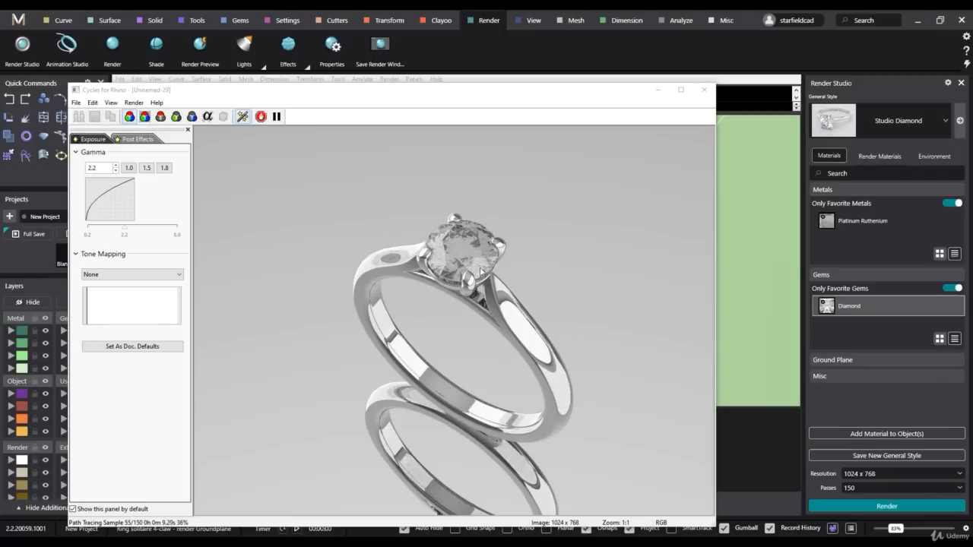
{"action": "scroll", "coordinate": [458, 274], "scroll_direction": "down", "scroll_amount": 2}
{"action": "scroll", "coordinate": [458, 273], "scroll_direction": "up", "scroll_amount": 2}
{"action": "left_click", "coordinate": [703, 90]}
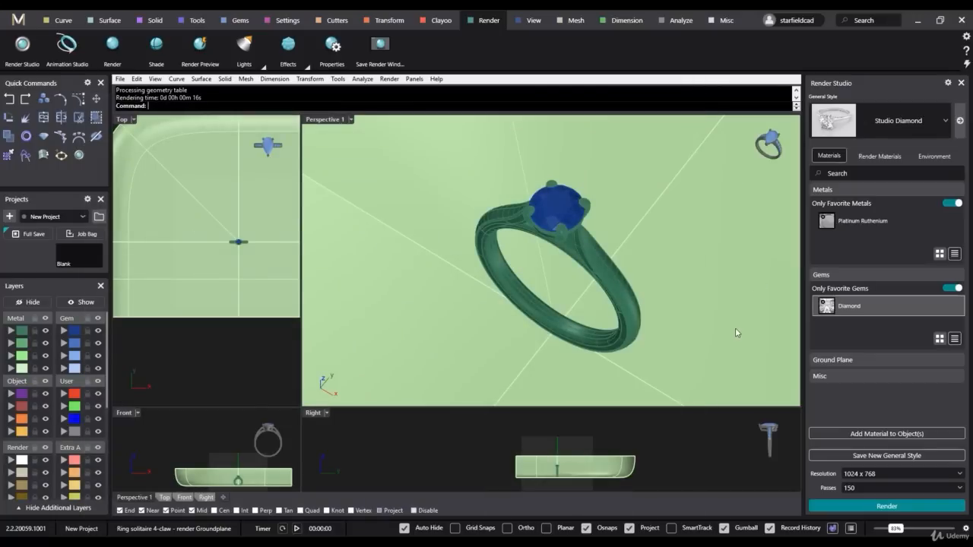
- Add the Bark brown ground plane material to the ground plane, then test-render the ring and close the render
{"action": "left_click", "coordinate": [705, 261]}
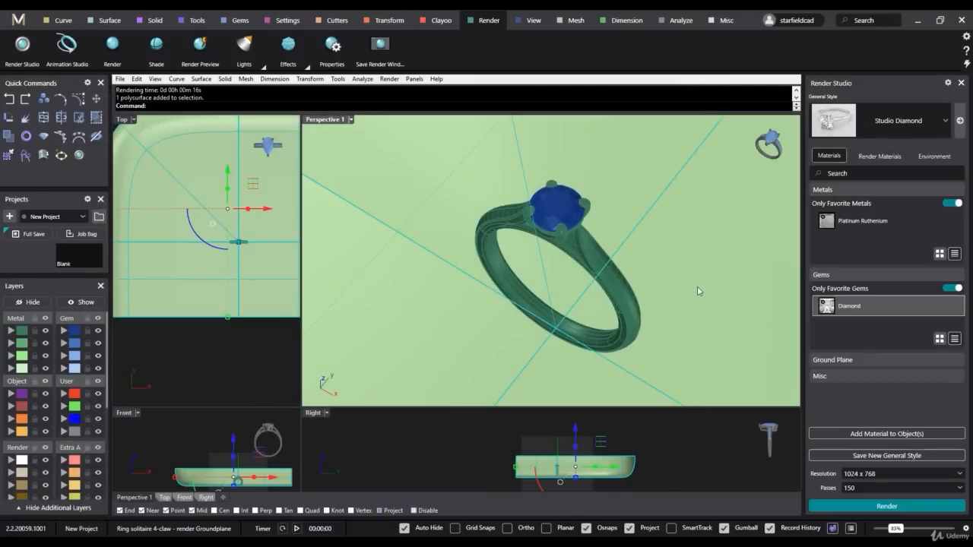
{"action": "left_click", "coordinate": [859, 364]}
{"action": "scroll", "coordinate": [887, 325], "scroll_direction": "down", "scroll_amount": 4}
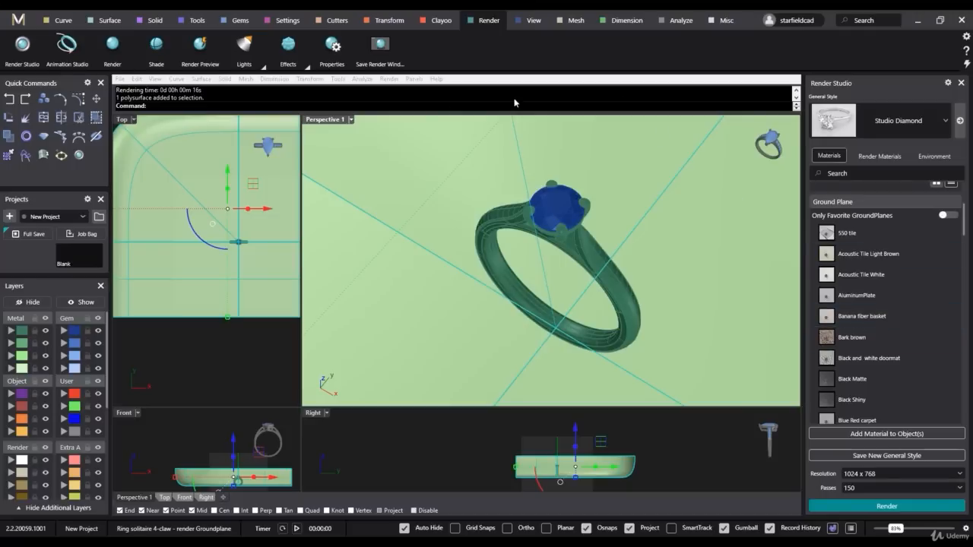
{"action": "scroll", "coordinate": [908, 299], "scroll_direction": "up", "scroll_amount": 1}
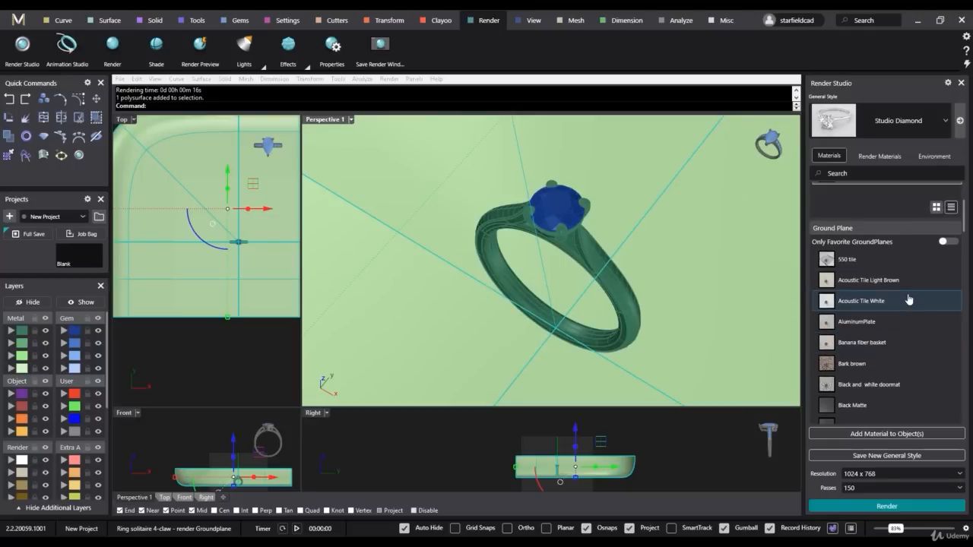
{"action": "scroll", "coordinate": [908, 299], "scroll_direction": "down", "scroll_amount": 1}
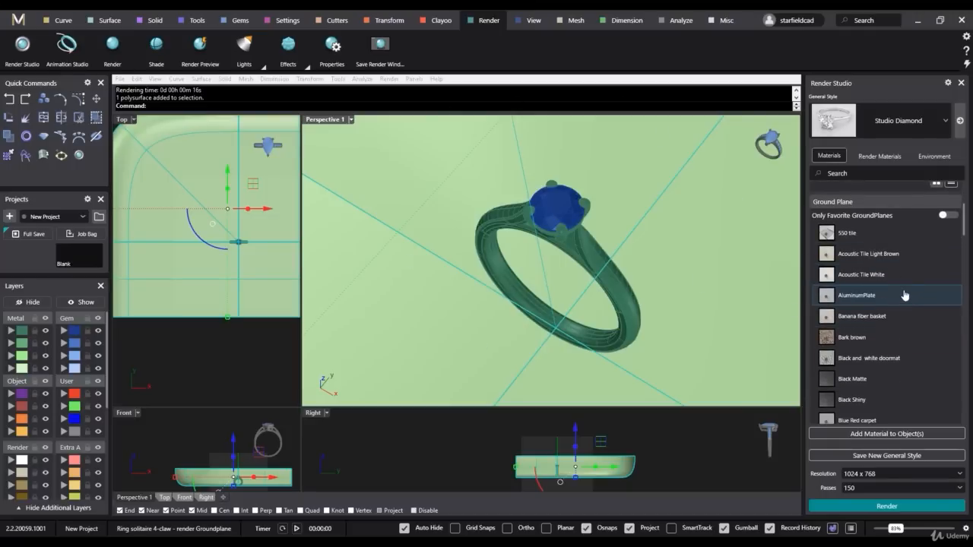
{"action": "scroll", "coordinate": [905, 295], "scroll_direction": "down", "scroll_amount": 1}
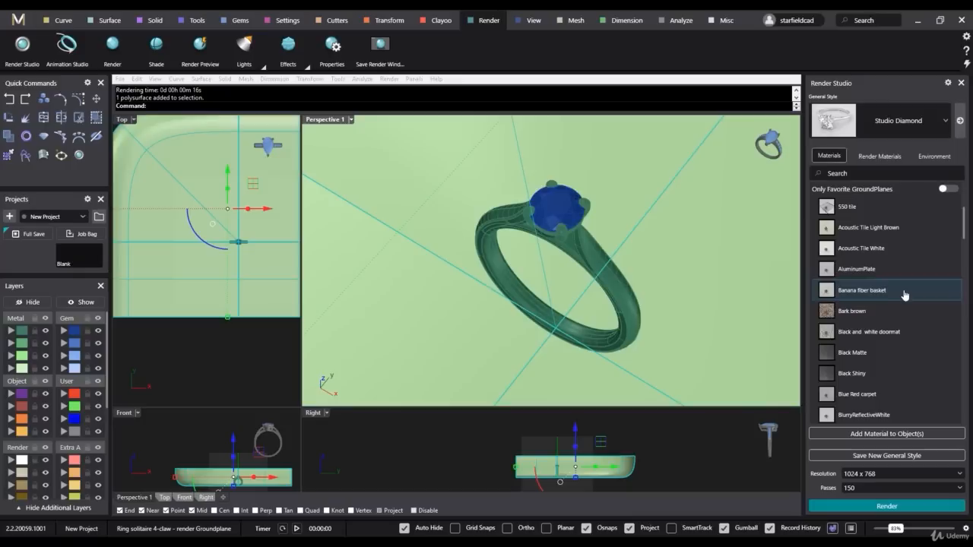
{"action": "left_click", "coordinate": [865, 318]}
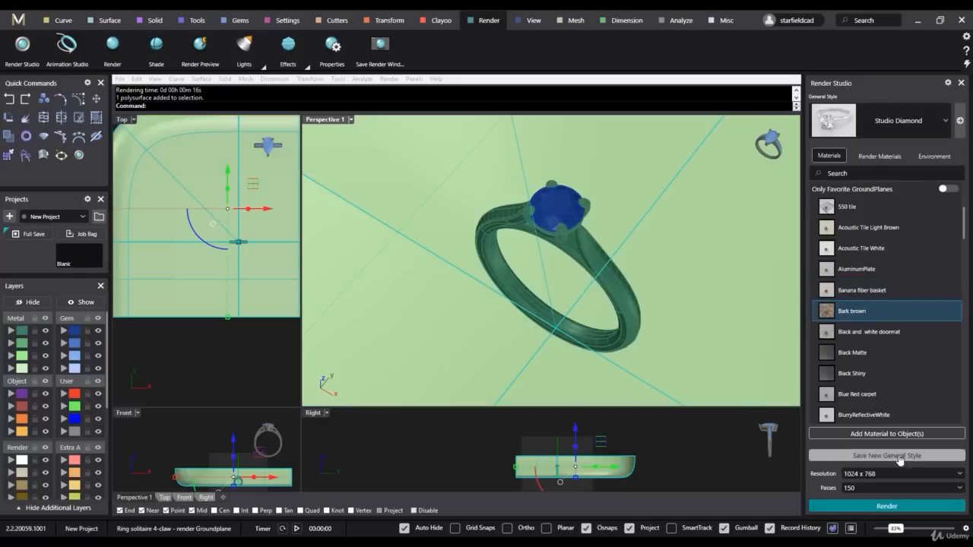
{"action": "left_click", "coordinate": [881, 434]}
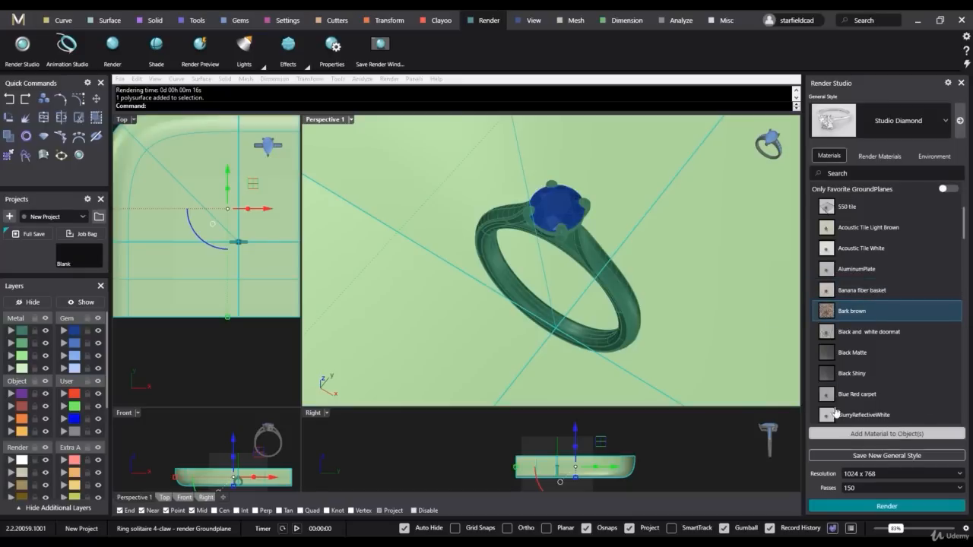
{"action": "left_click", "coordinate": [876, 508]}
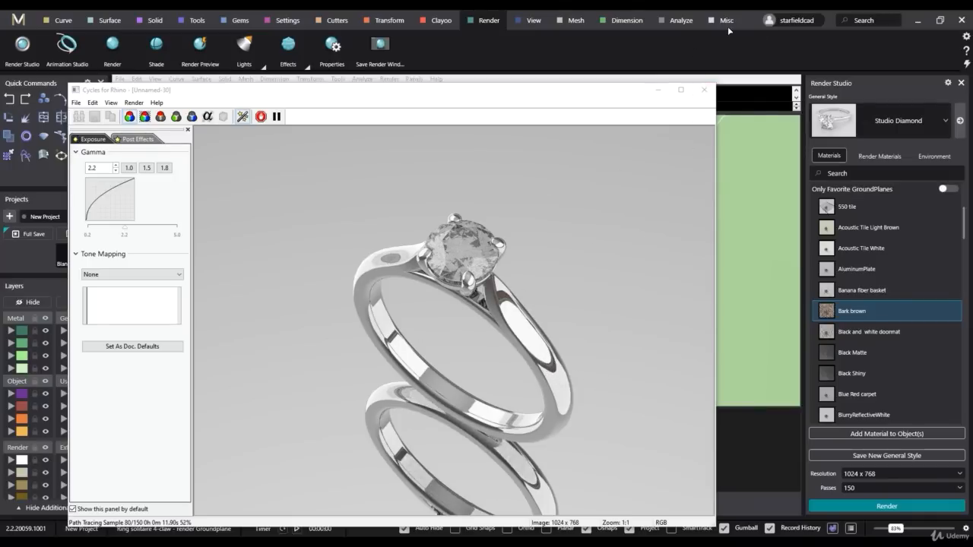
{"action": "left_click", "coordinate": [704, 92]}
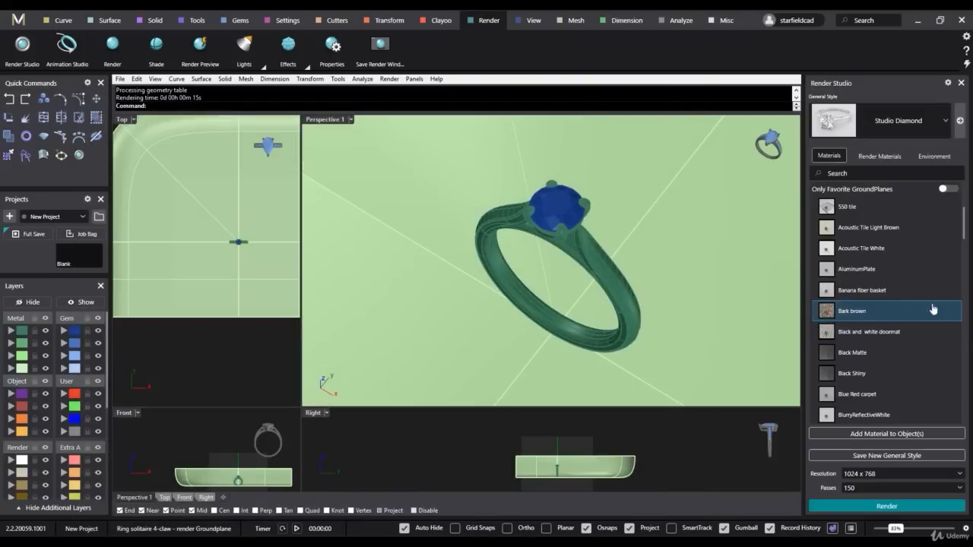
- Mark BlurryReflectiveWhite, Glossy White and White Matte as favourite ground plane materials
{"action": "scroll", "coordinate": [905, 342], "scroll_direction": "down", "scroll_amount": 4}
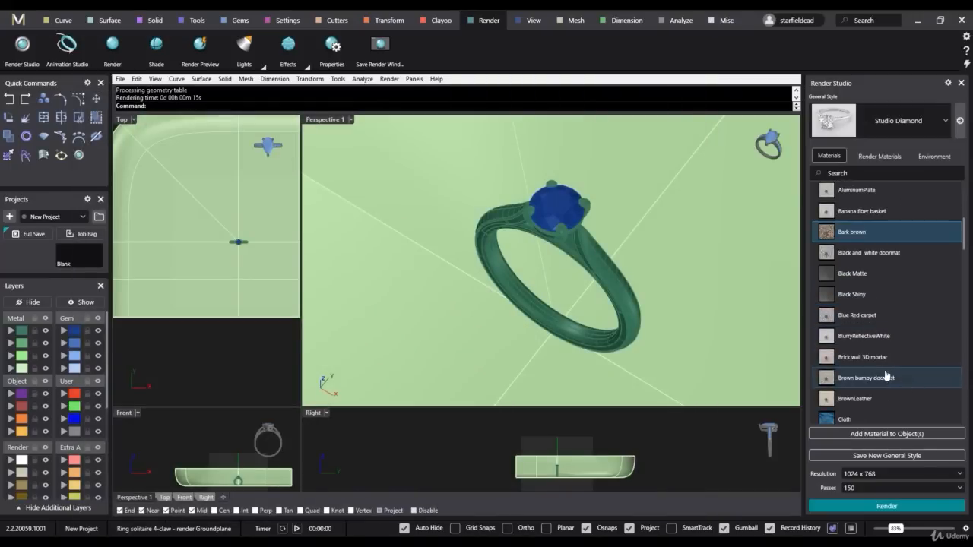
{"action": "left_click", "coordinate": [878, 342]}
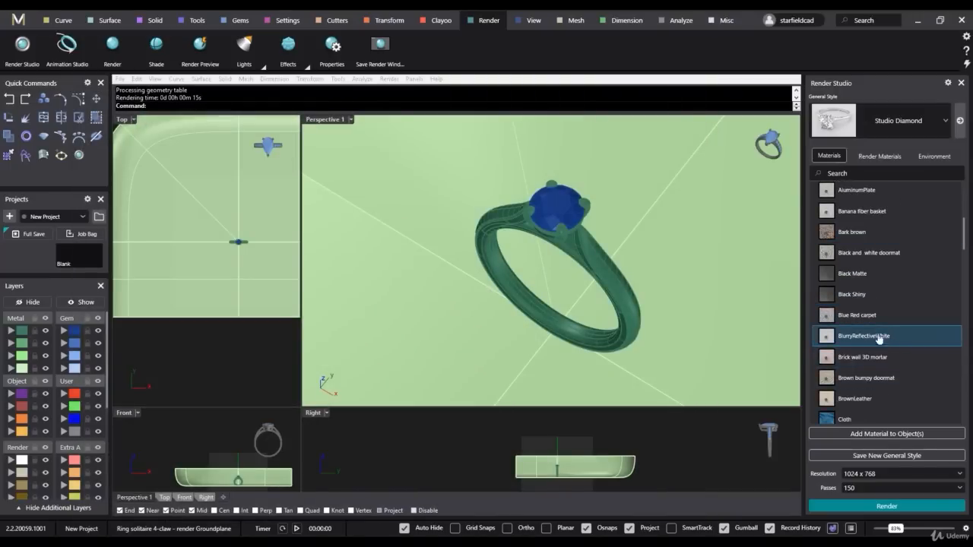
{"action": "left_click", "coordinate": [864, 344]}
{"action": "scroll", "coordinate": [879, 345], "scroll_direction": "down", "scroll_amount": 10}
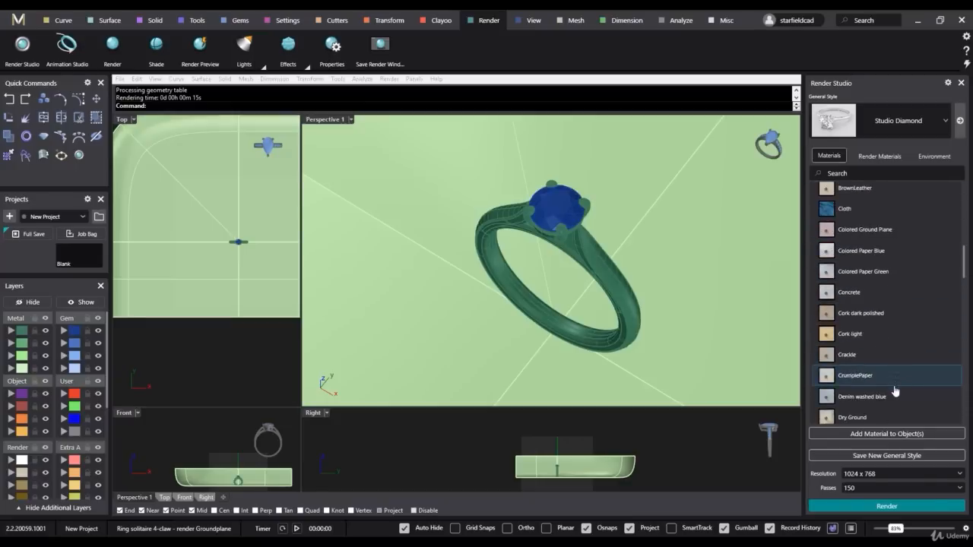
{"action": "scroll", "coordinate": [895, 391], "scroll_direction": "down", "scroll_amount": 8}
{"action": "left_click", "coordinate": [856, 347]}
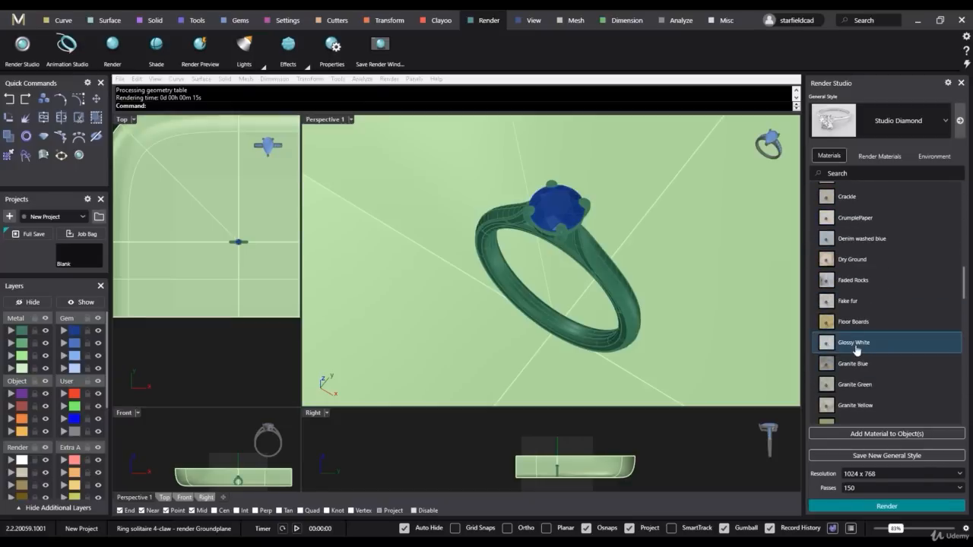
{"action": "scroll", "coordinate": [879, 341], "scroll_direction": "down", "scroll_amount": 7}
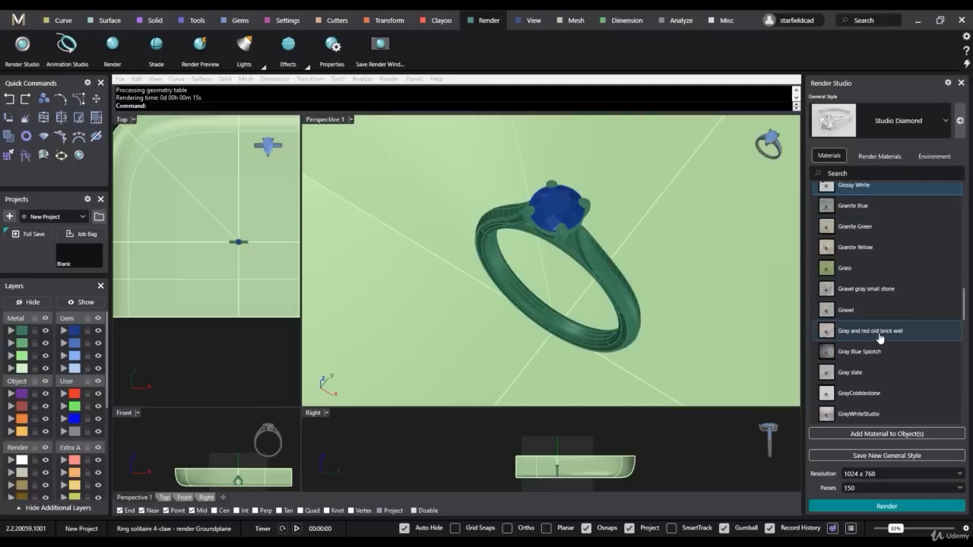
{"action": "scroll", "coordinate": [879, 338], "scroll_direction": "down", "scroll_amount": 10}
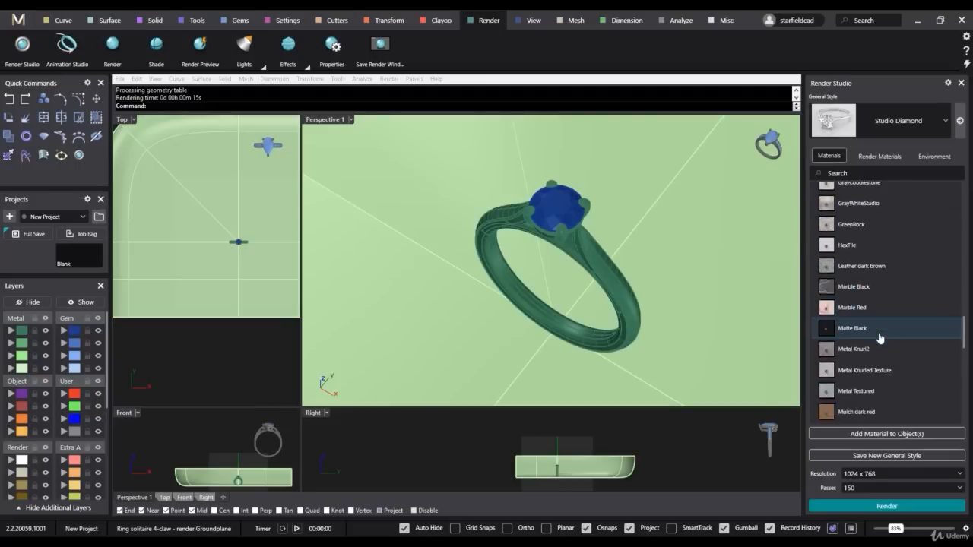
{"action": "scroll", "coordinate": [879, 338], "scroll_direction": "down", "scroll_amount": 15}
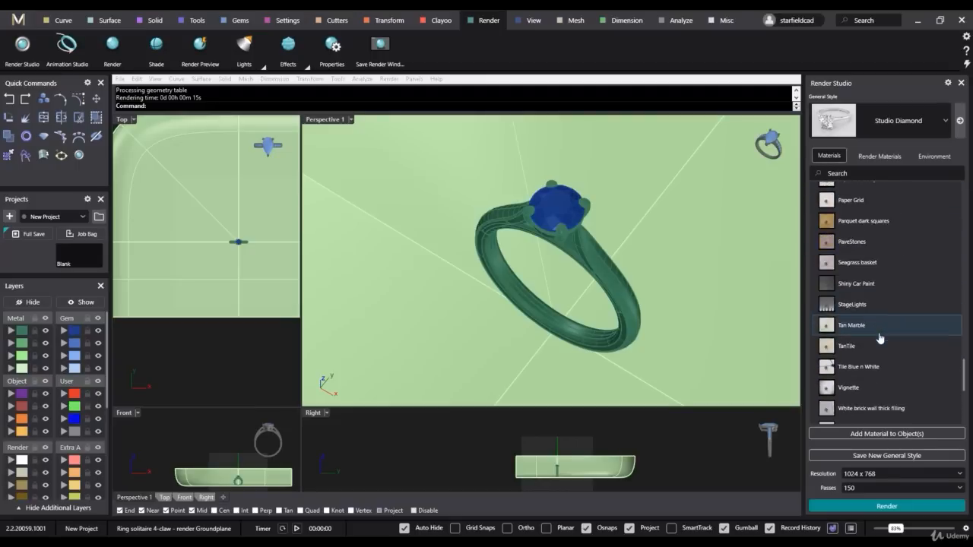
{"action": "scroll", "coordinate": [879, 338], "scroll_direction": "down", "scroll_amount": 5}
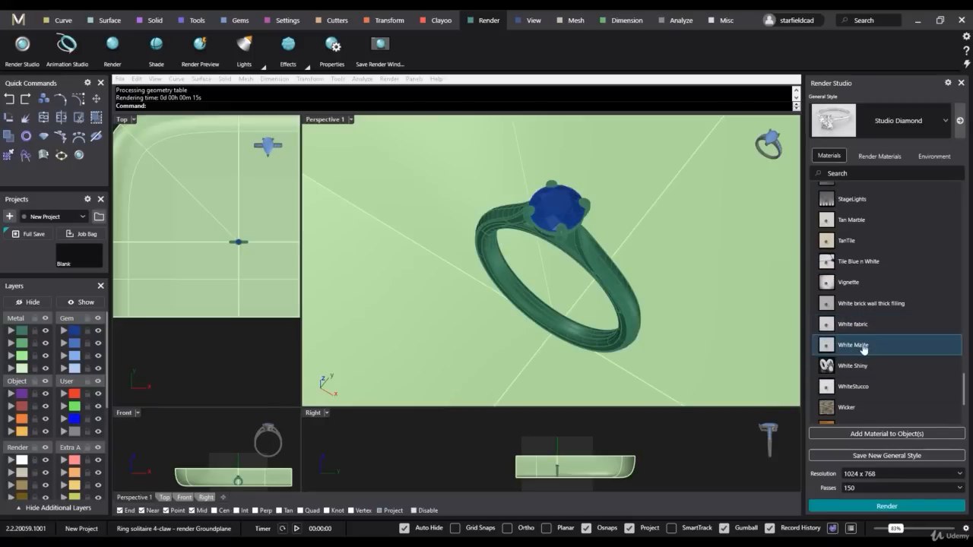
{"action": "left_click", "coordinate": [863, 348]}
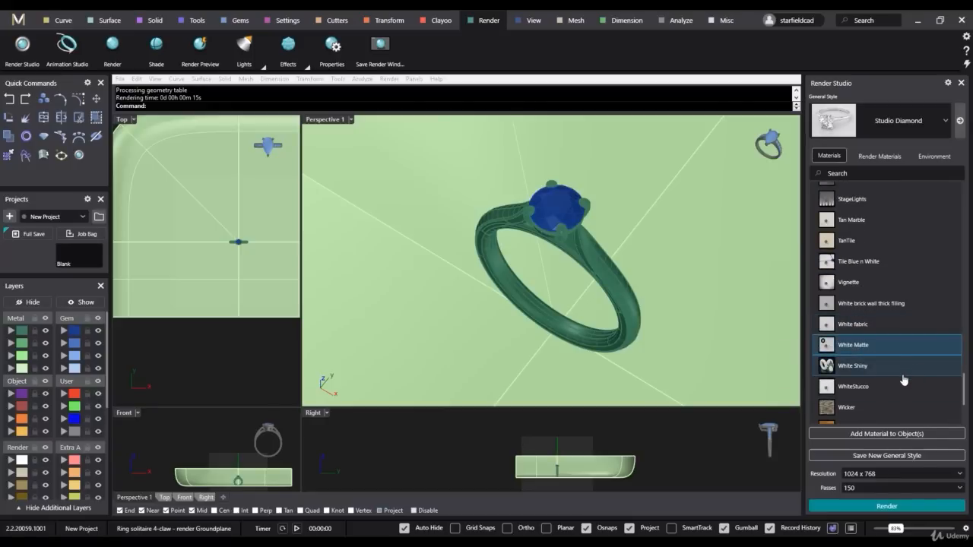
- Add the White Matte material to the ground plane, then test-render the ring and close the render
{"action": "left_click", "coordinate": [723, 320]}
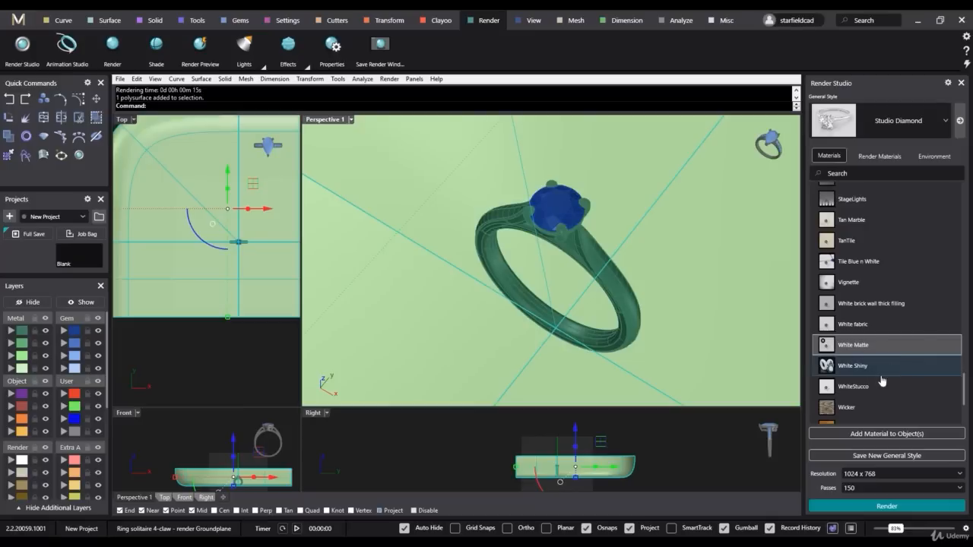
{"action": "left_click", "coordinate": [886, 433]}
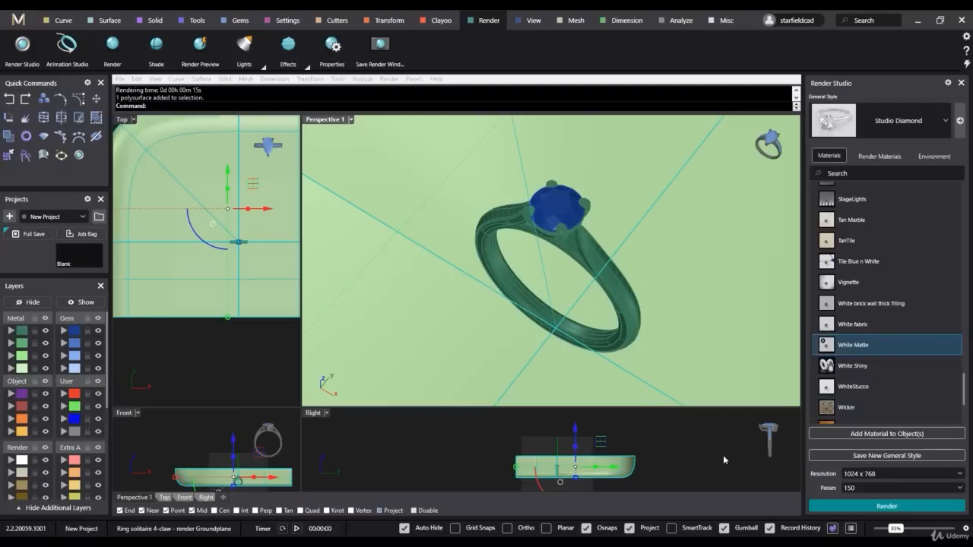
{"action": "left_click", "coordinate": [915, 508]}
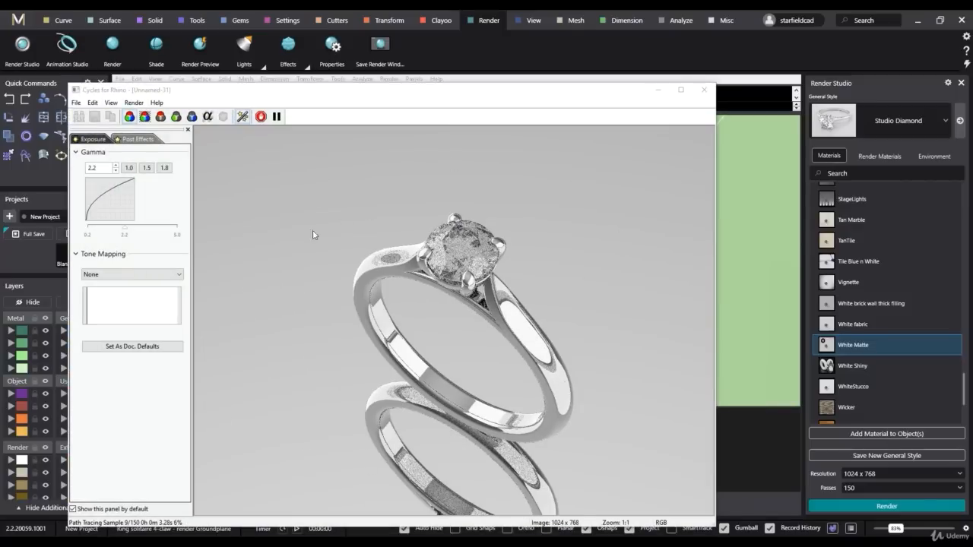
{"action": "left_click", "coordinate": [702, 98]}
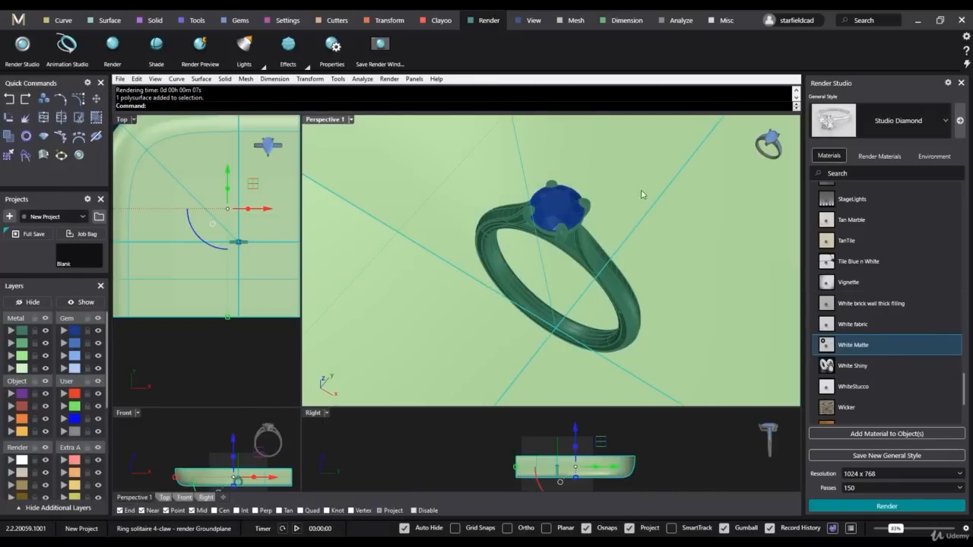
- Move the selected ground plane to the Light render layer, render the ring again, close the render and clear the selection
{"action": "left_click", "coordinate": [12, 462]}
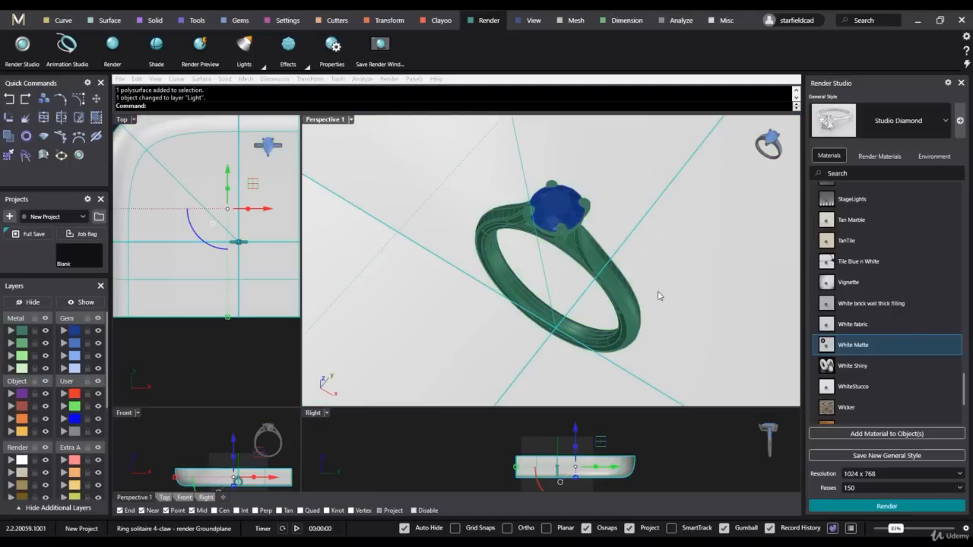
{"action": "left_click", "coordinate": [912, 508]}
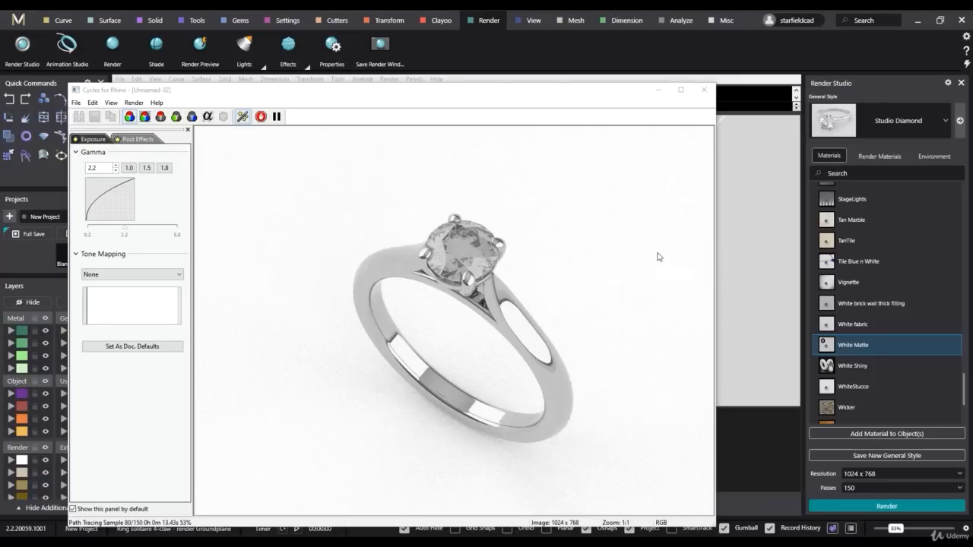
{"action": "left_click", "coordinate": [703, 90]}
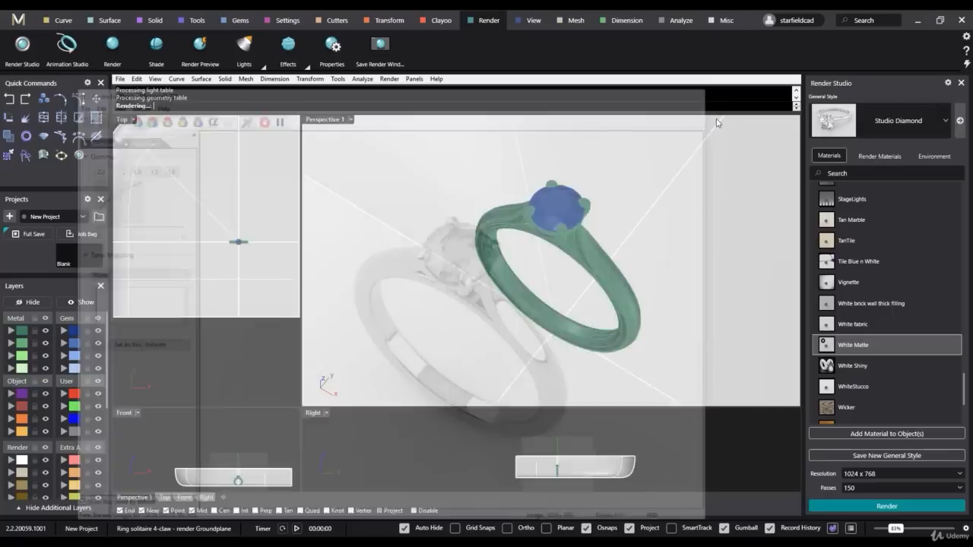
{"action": "left_click", "coordinate": [380, 454]}
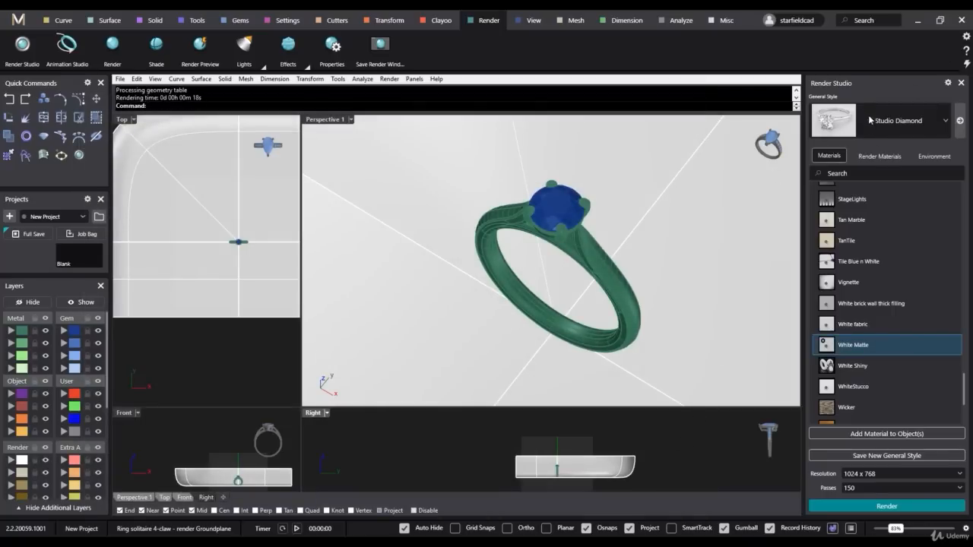
- Limit the ground plane materials list to favourites only
{"action": "scroll", "coordinate": [881, 262], "scroll_direction": "up", "scroll_amount": 5}
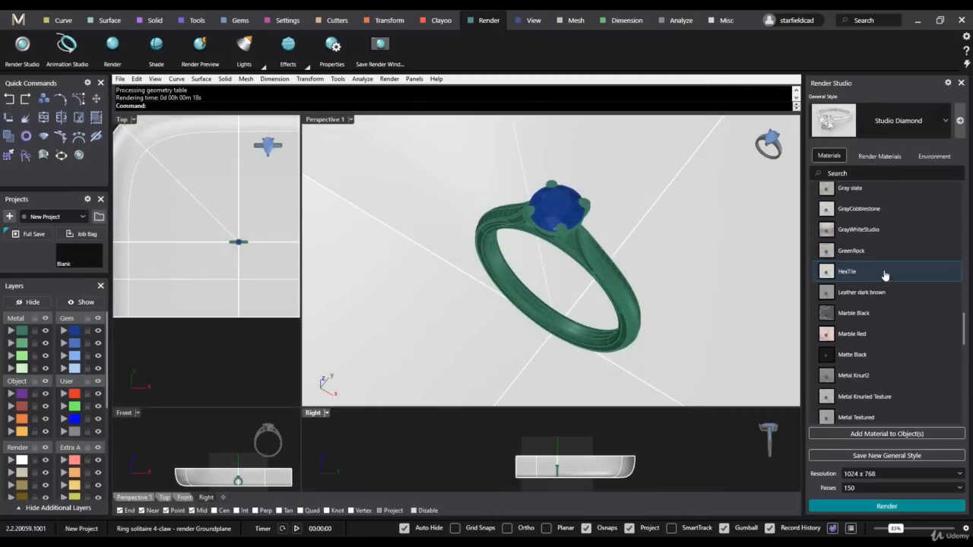
{"action": "scroll", "coordinate": [888, 274], "scroll_direction": "up", "scroll_amount": 10}
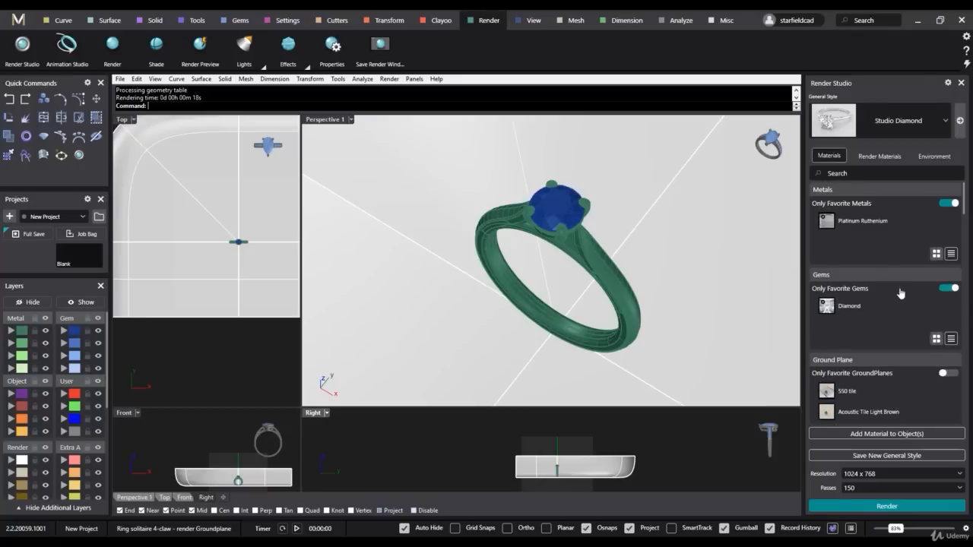
{"action": "scroll", "coordinate": [900, 293], "scroll_direction": "down", "scroll_amount": 1}
{"action": "left_click", "coordinate": [896, 333]}
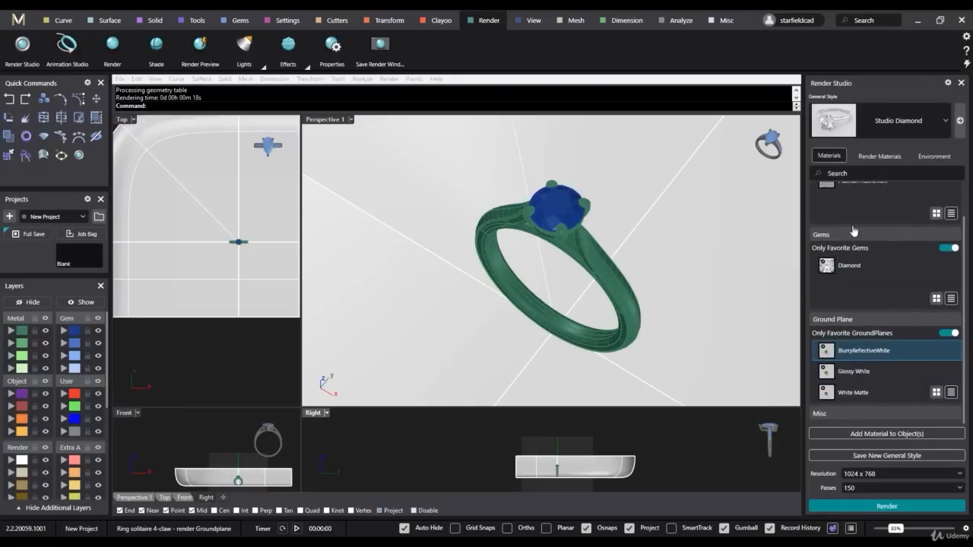
- Among the document's render materials, select the object that uses Bark brown and apply the render material to it
{"action": "left_click", "coordinate": [880, 156]}
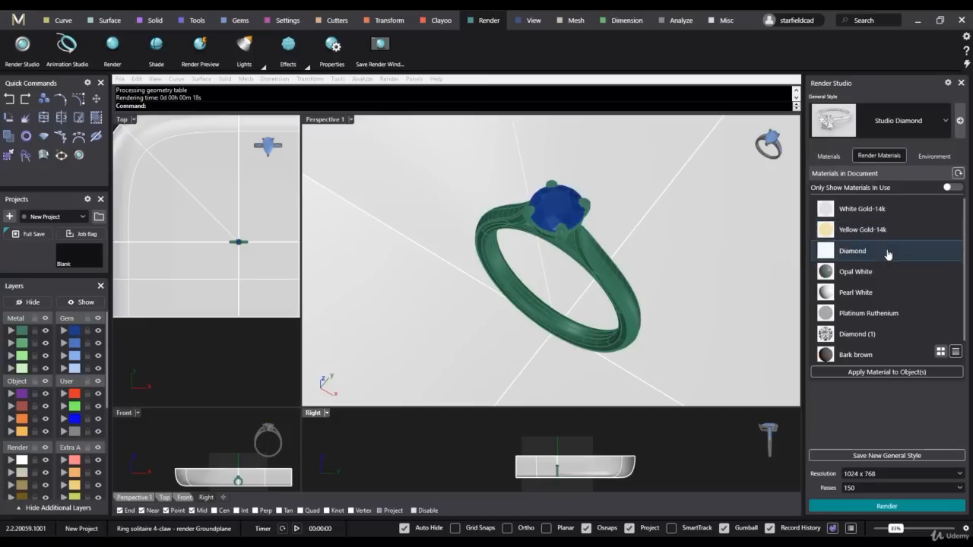
{"action": "scroll", "coordinate": [886, 252], "scroll_direction": "down", "scroll_amount": 1}
{"action": "scroll", "coordinate": [888, 325], "scroll_direction": "up", "scroll_amount": 1}
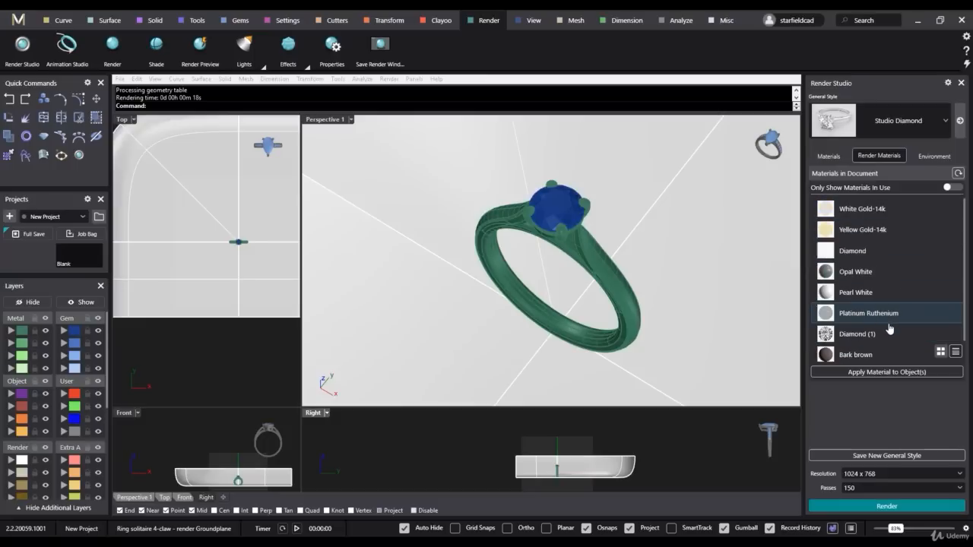
{"action": "scroll", "coordinate": [889, 328], "scroll_direction": "down", "scroll_amount": 1}
{"action": "scroll", "coordinate": [881, 304], "scroll_direction": "up", "scroll_amount": 1}
{"action": "scroll", "coordinate": [868, 330], "scroll_direction": "down", "scroll_amount": 1}
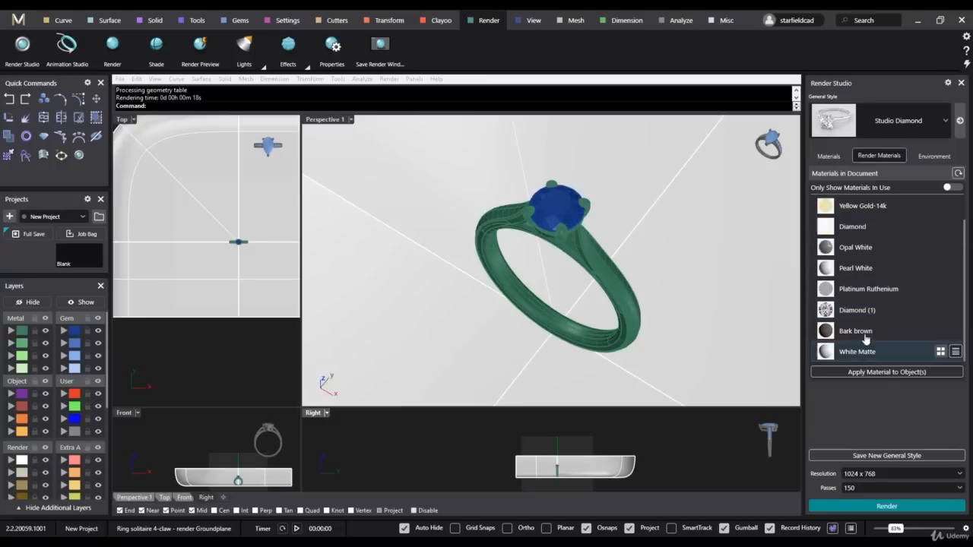
{"action": "right_click", "coordinate": [868, 333]}
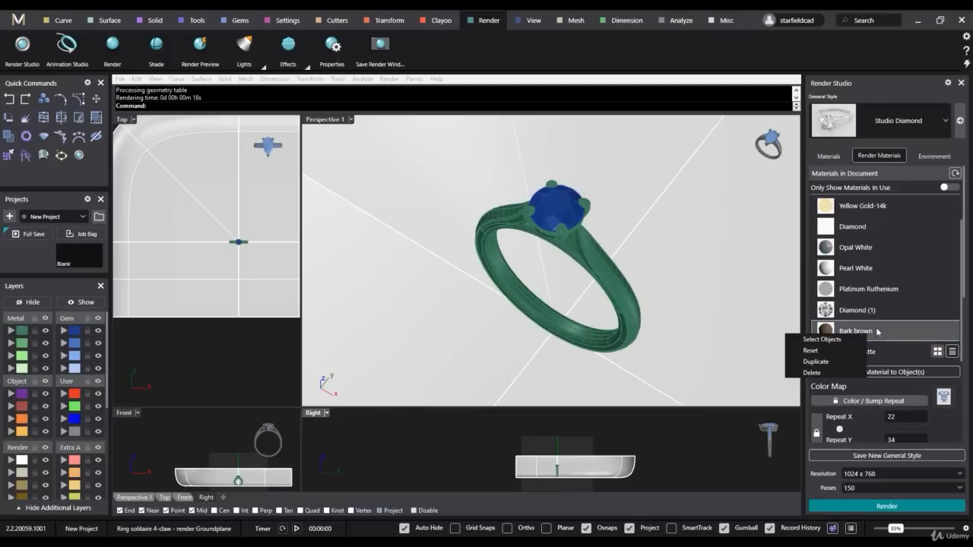
{"action": "left_click", "coordinate": [820, 339]}
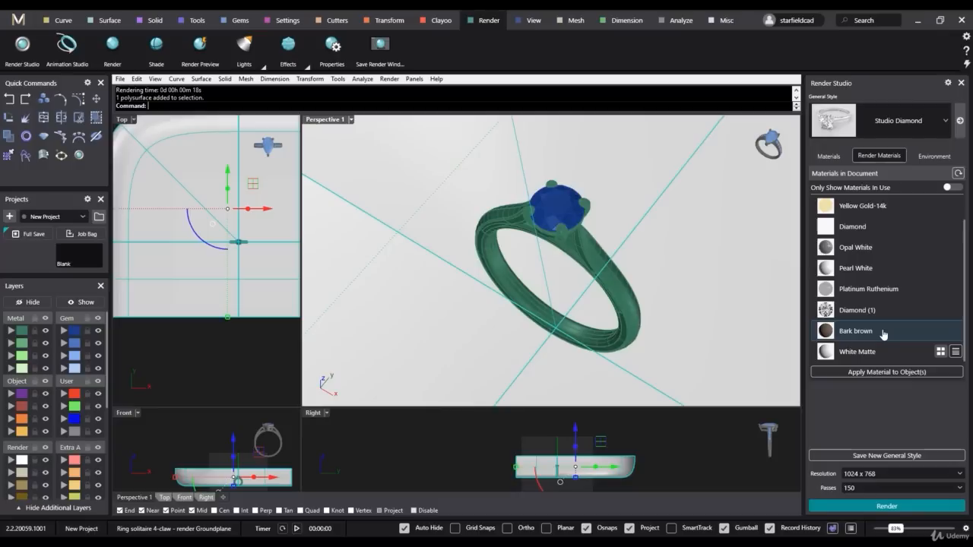
{"action": "left_click", "coordinate": [888, 375]}
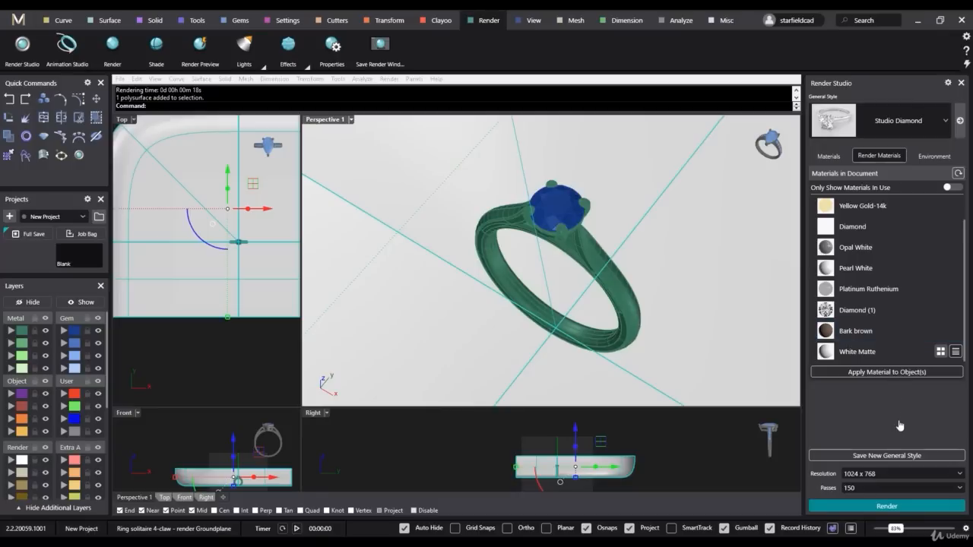
- Test-render the ring, close the render and delete the Bark brown material from the document
{"action": "left_click", "coordinate": [887, 506]}
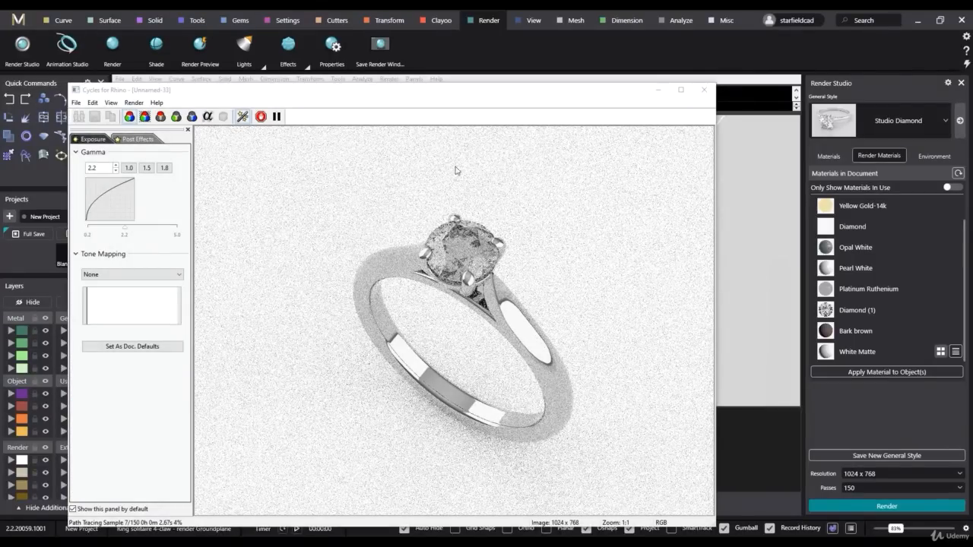
{"action": "left_click", "coordinate": [704, 89]}
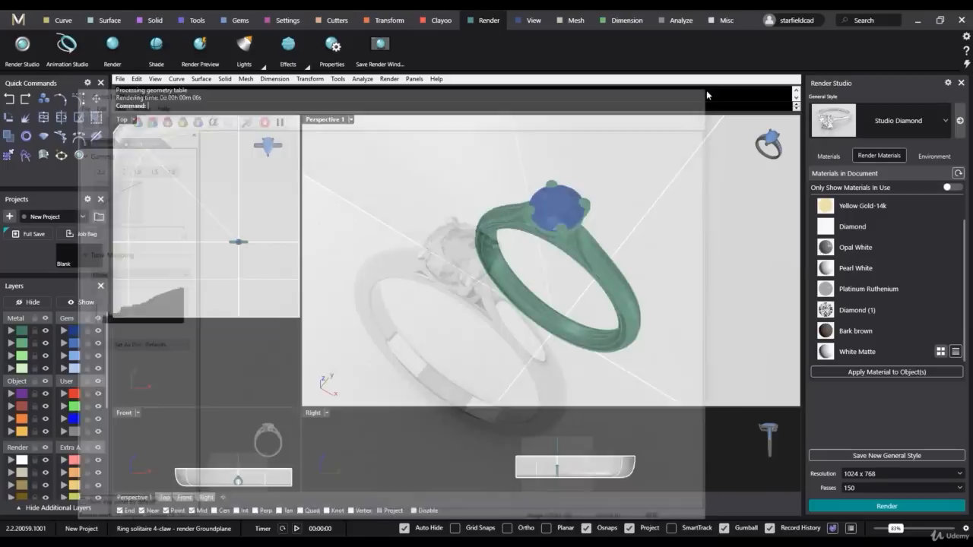
{"action": "left_click", "coordinate": [883, 333]}
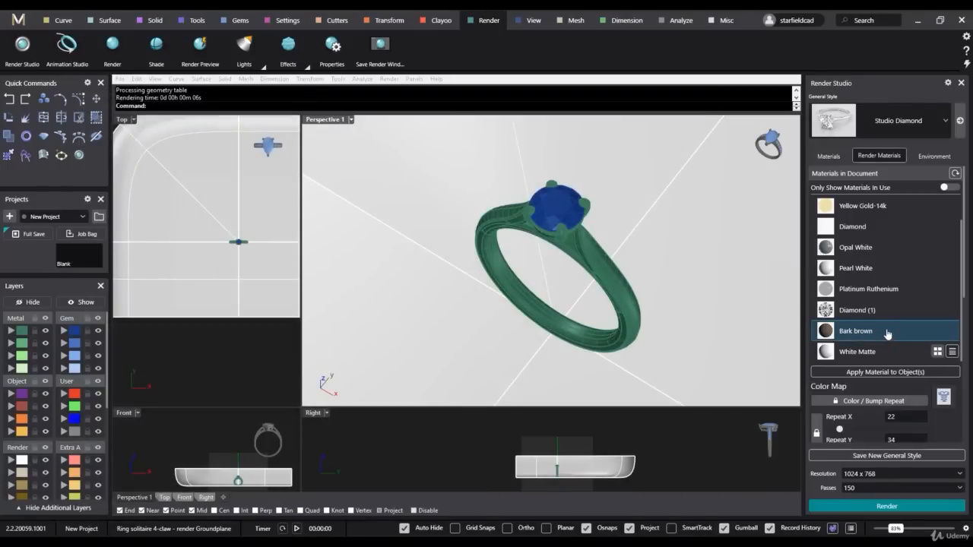
{"action": "right_click", "coordinate": [849, 332]}
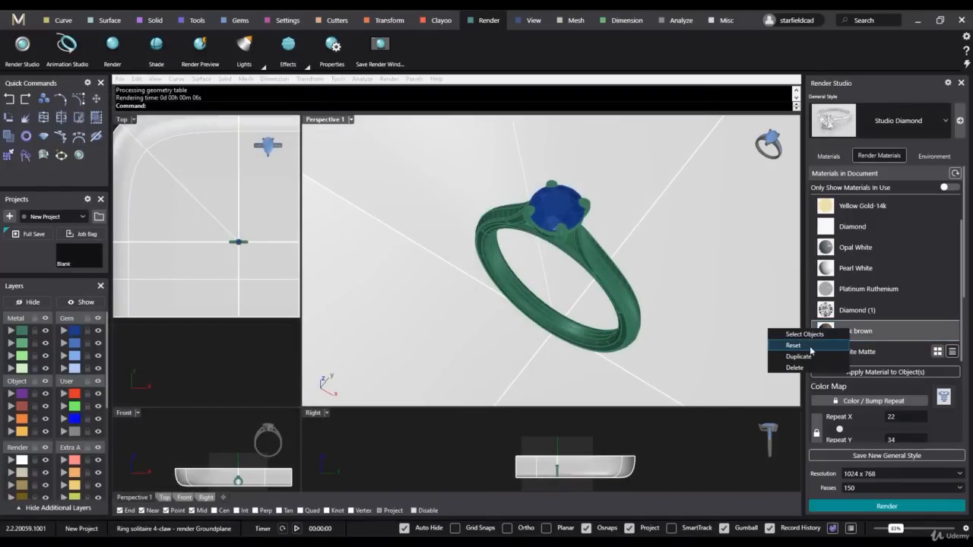
{"action": "left_click", "coordinate": [795, 367]}
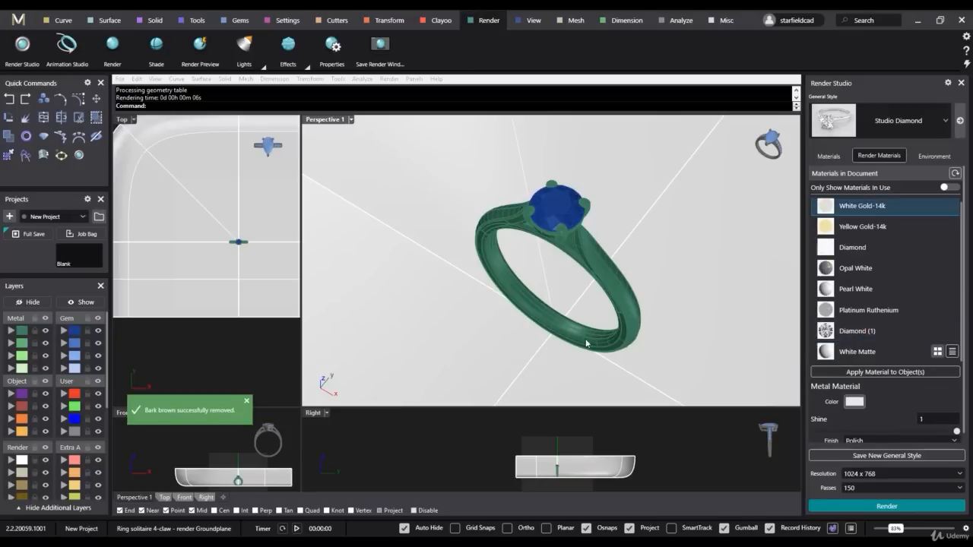
- Examine the Opal White and Pearl White materials and check which layers they are assigned to in the full layer list
{"action": "left_click", "coordinate": [857, 268]}
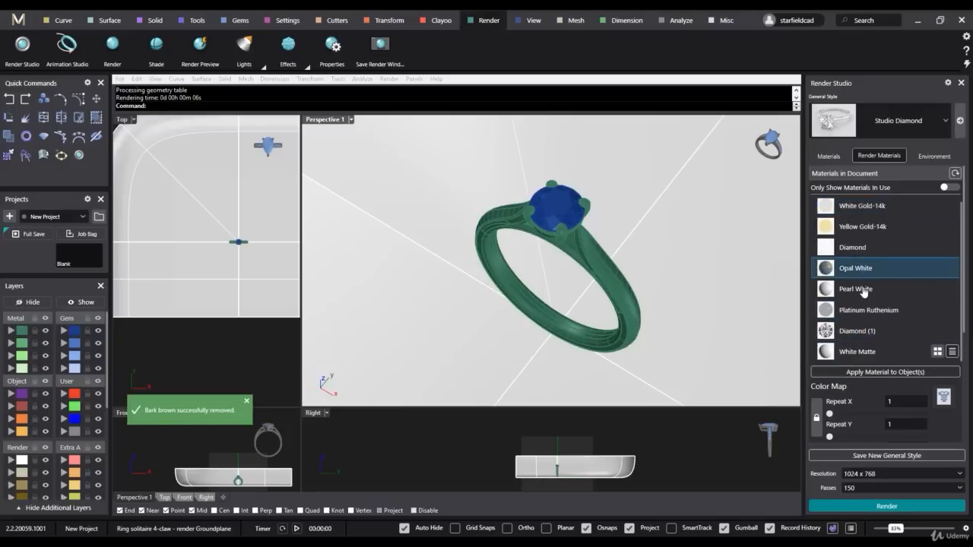
{"action": "left_click", "coordinate": [861, 292]}
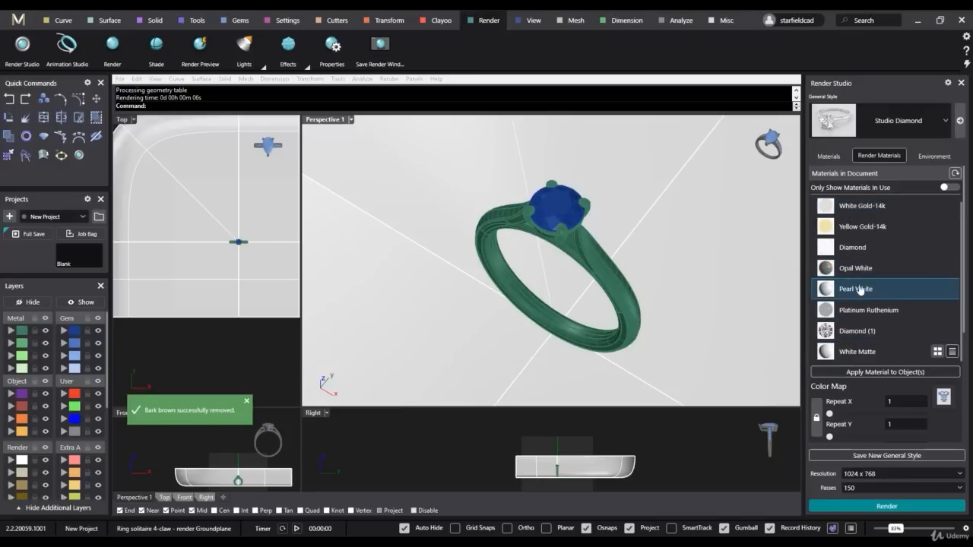
{"action": "left_click", "coordinate": [413, 79]}
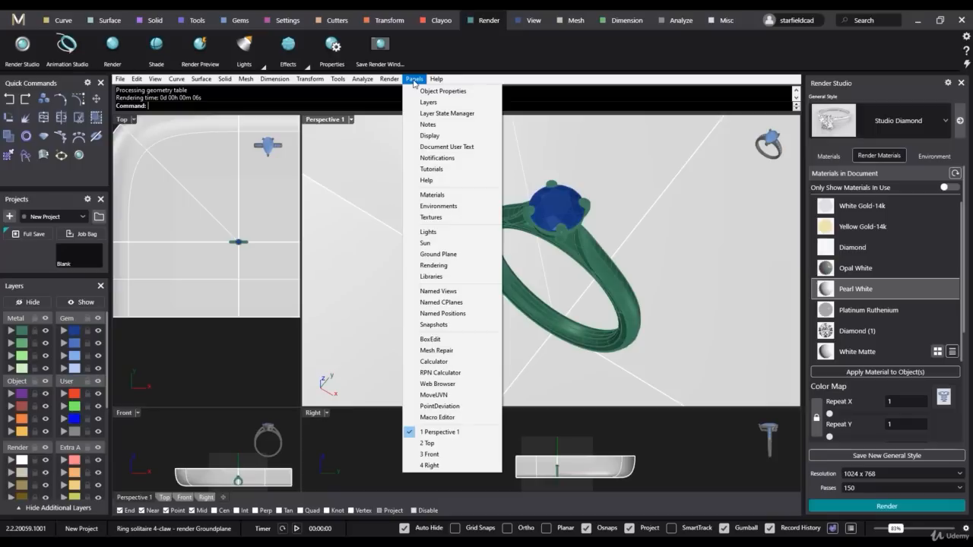
{"action": "left_click", "coordinate": [428, 102]}
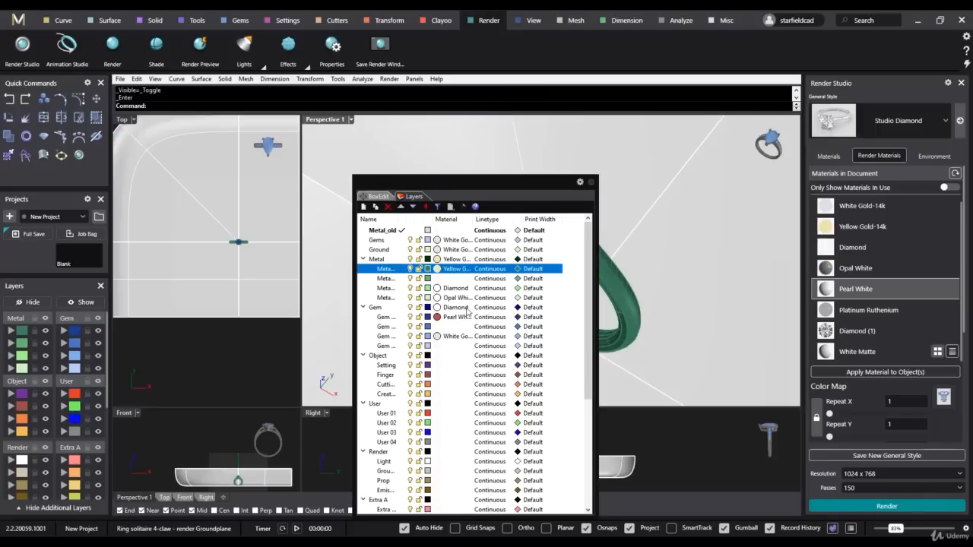
{"action": "left_click", "coordinate": [387, 298]}
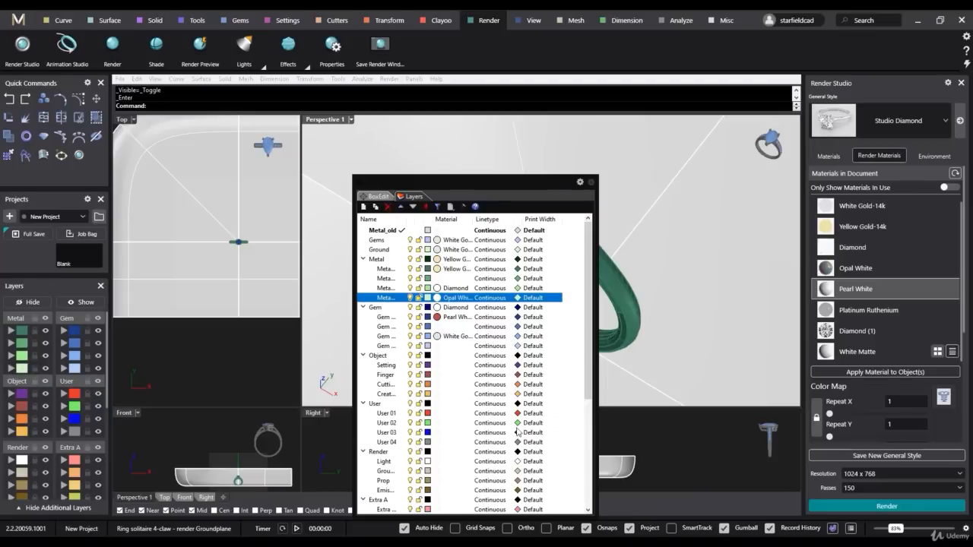
{"action": "left_click", "coordinate": [591, 183]}
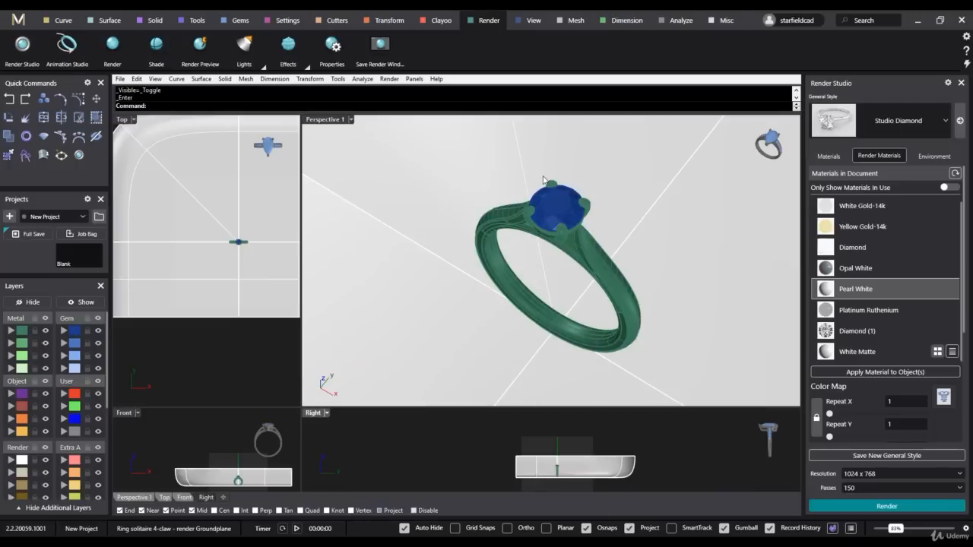
- Switch the general render style to Arcade, test-render the ring from a slightly adjusted perspective and close the render
{"action": "right_click_drag", "start_coordinate": [609, 291], "coordinate": [720, 247]}
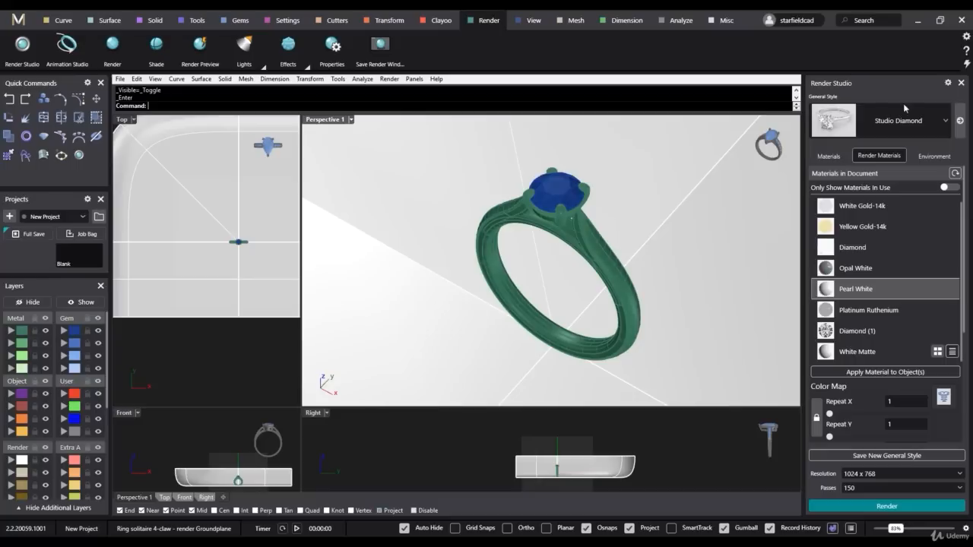
{"action": "left_click", "coordinate": [945, 121]}
{"action": "scroll", "coordinate": [871, 260], "scroll_direction": "up", "scroll_amount": 5}
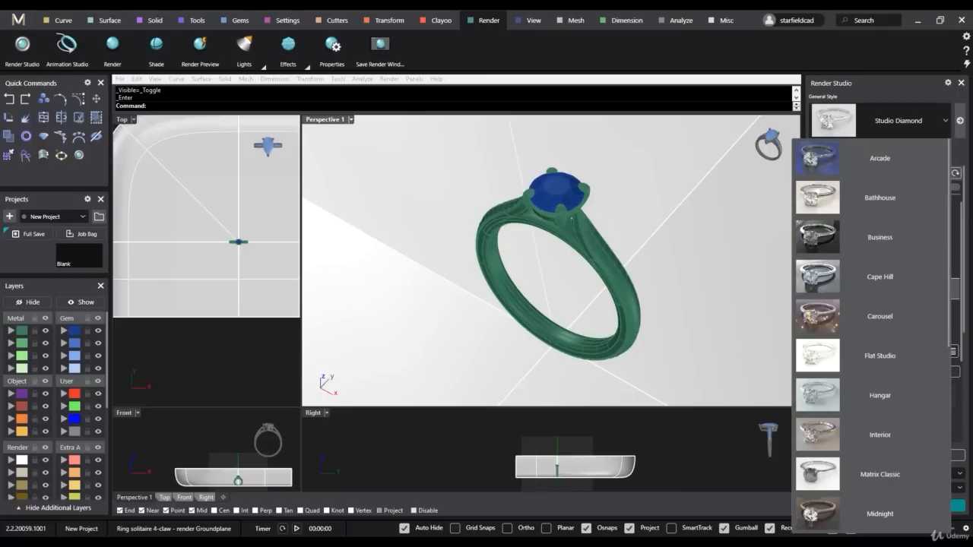
{"action": "key", "text": "Escape"}
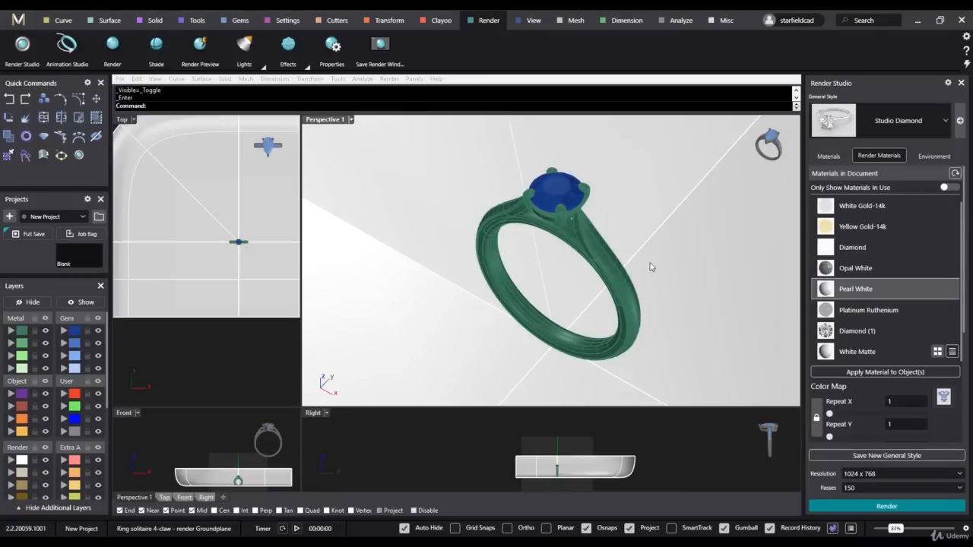
{"action": "left_click", "coordinate": [942, 120]}
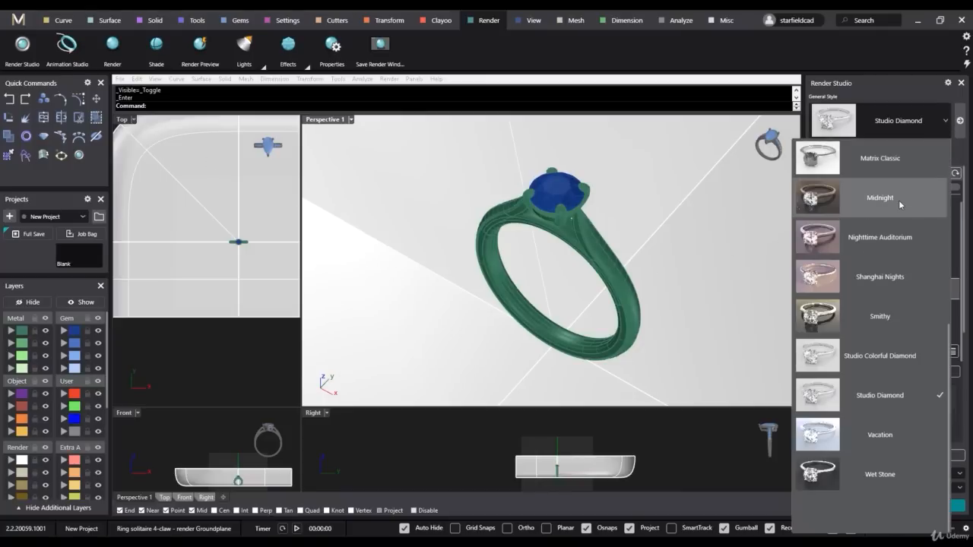
{"action": "scroll", "coordinate": [898, 199], "scroll_direction": "up", "scroll_amount": 5}
{"action": "left_click", "coordinate": [883, 158]}
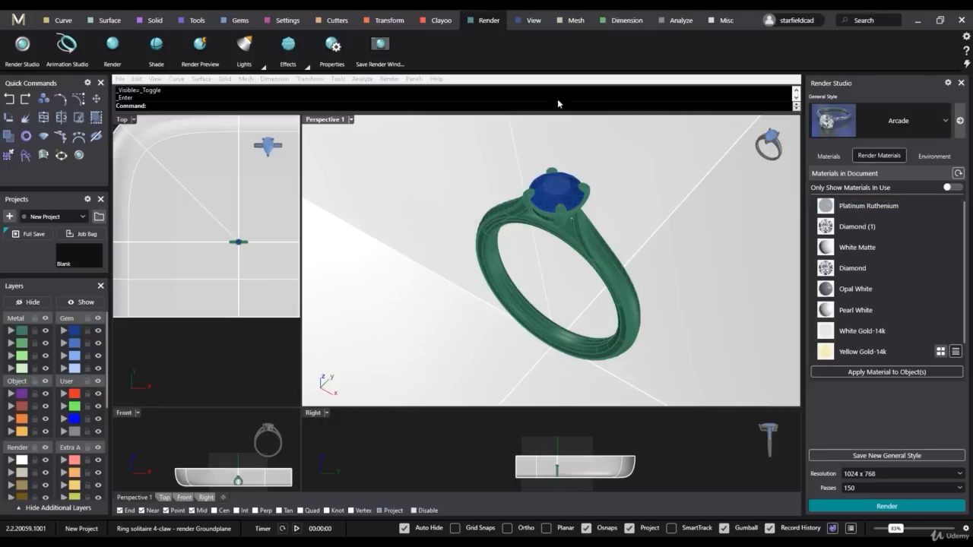
{"action": "left_click", "coordinate": [335, 127]}
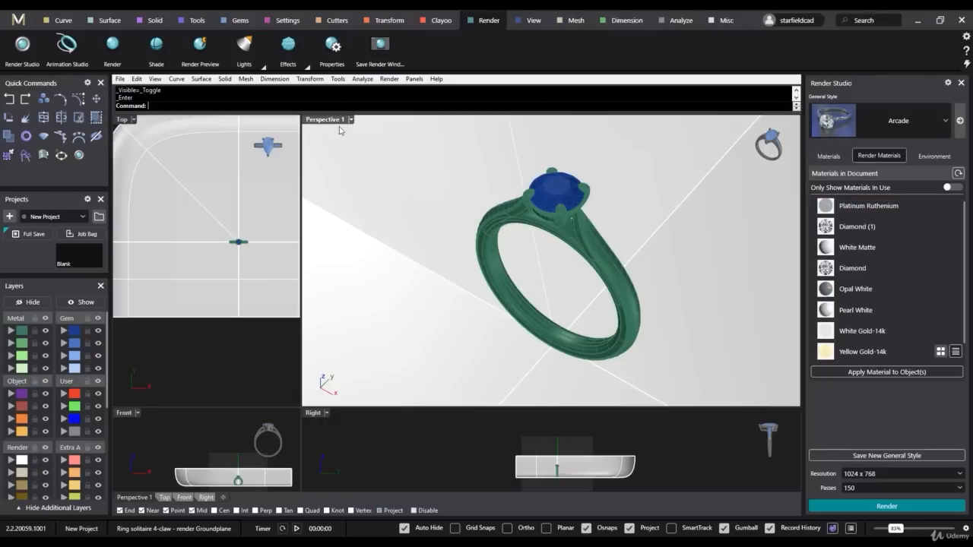
{"action": "left_click", "coordinate": [855, 507]}
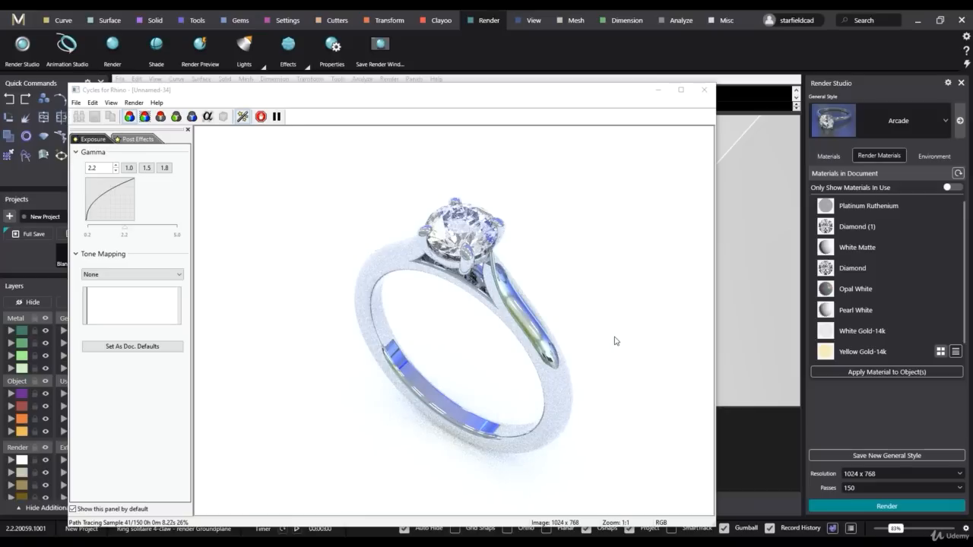
{"action": "left_click", "coordinate": [704, 89]}
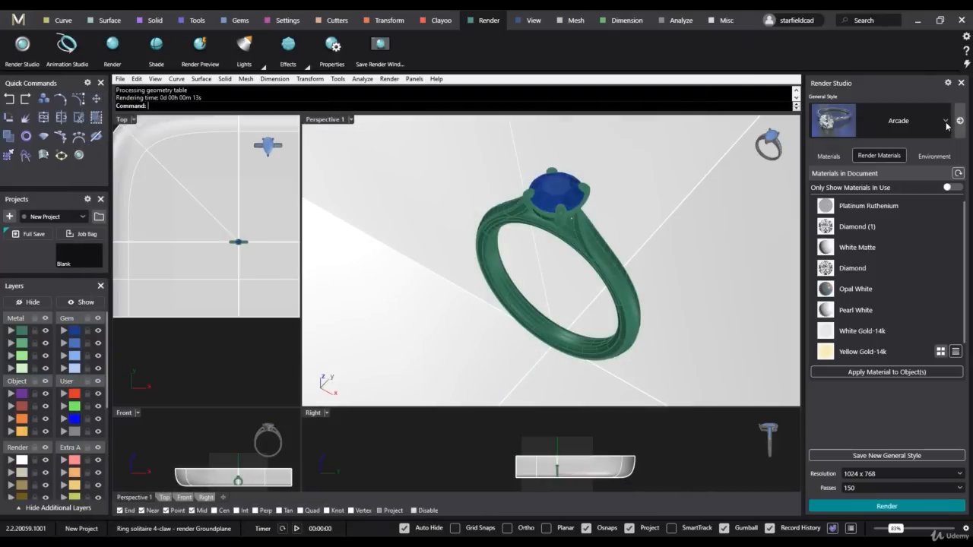
- Change the general render style to Bathhouse, test-render the ring and close the render
{"action": "left_click", "coordinate": [946, 120]}
{"action": "scroll", "coordinate": [897, 211], "scroll_direction": "down", "scroll_amount": 1}
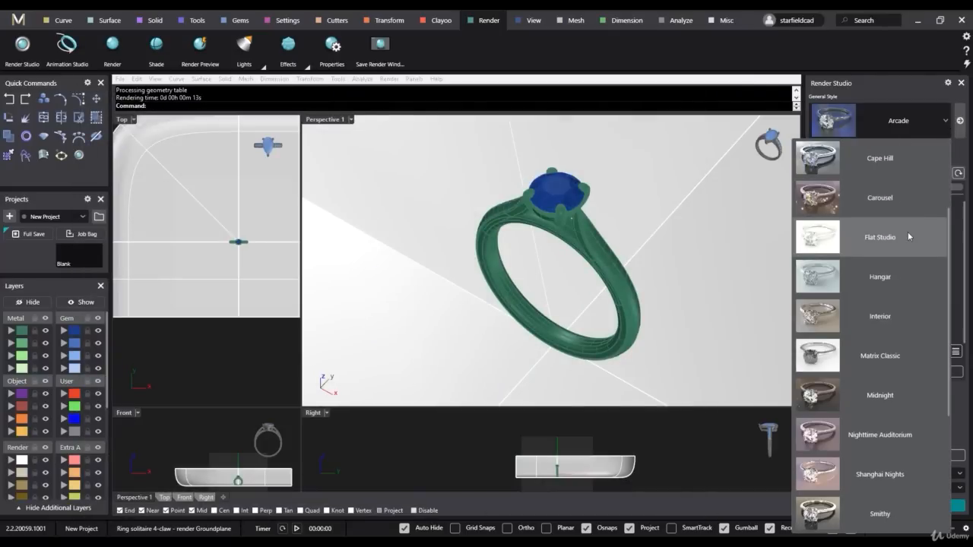
{"action": "scroll", "coordinate": [897, 222], "scroll_direction": "up", "scroll_amount": 1}
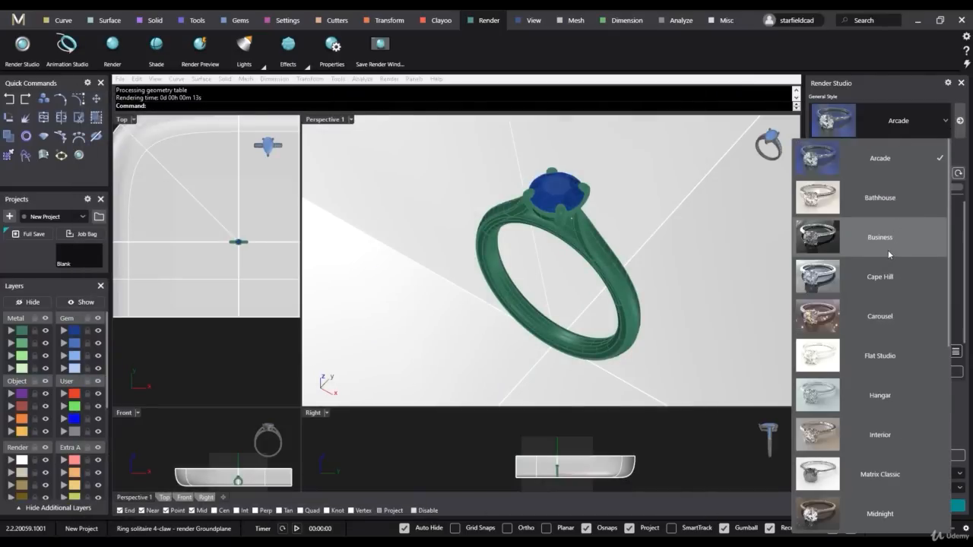
{"action": "left_click", "coordinate": [827, 203]}
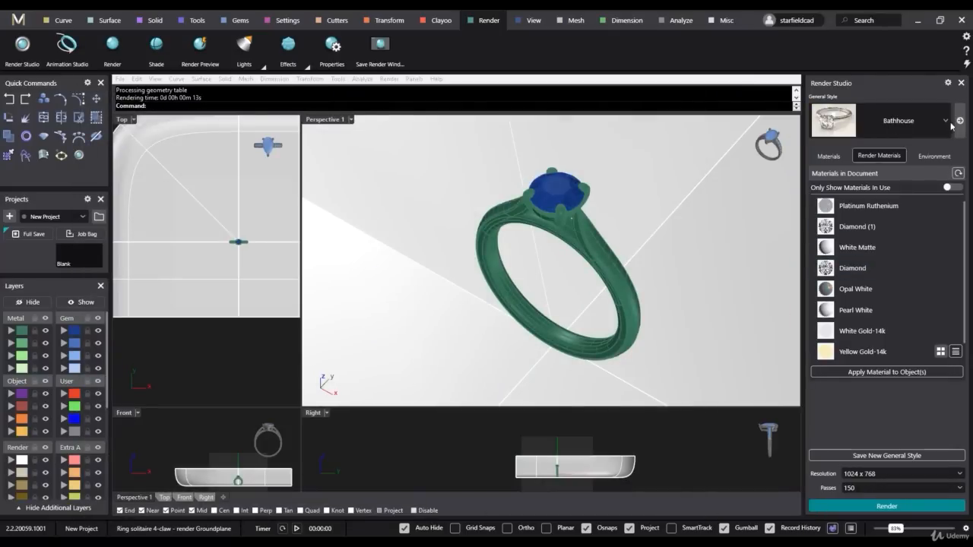
{"action": "left_click", "coordinate": [874, 506]}
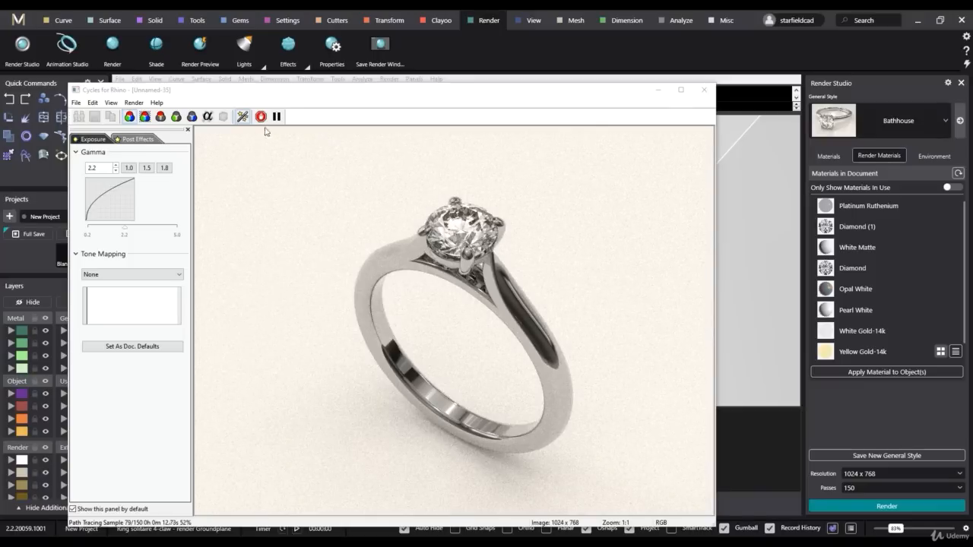
{"action": "left_click", "coordinate": [702, 91]}
- Try the Wet Stone general style with a test render of the ring, then close the render
{"action": "left_click", "coordinate": [946, 120]}
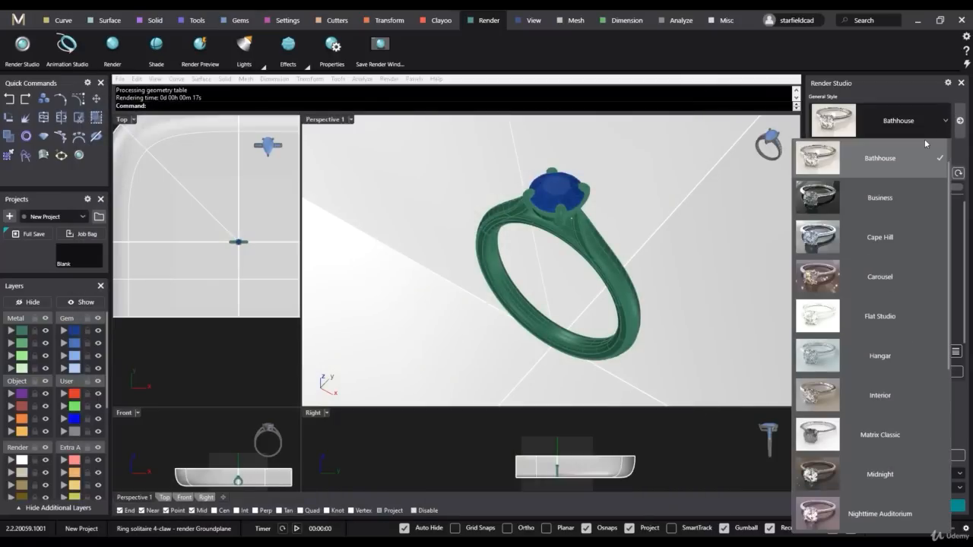
{"action": "scroll", "coordinate": [916, 182], "scroll_direction": "down", "scroll_amount": 5}
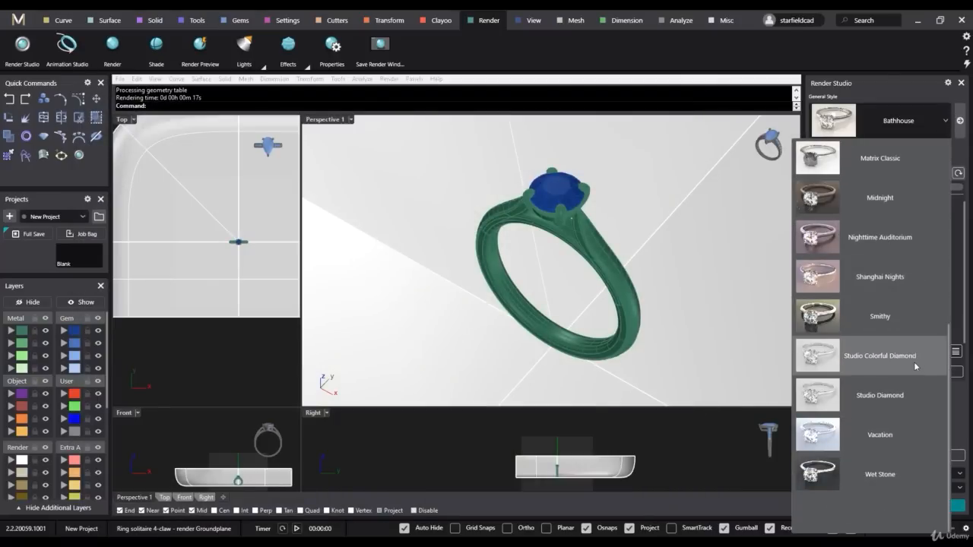
{"action": "left_click", "coordinate": [881, 472]}
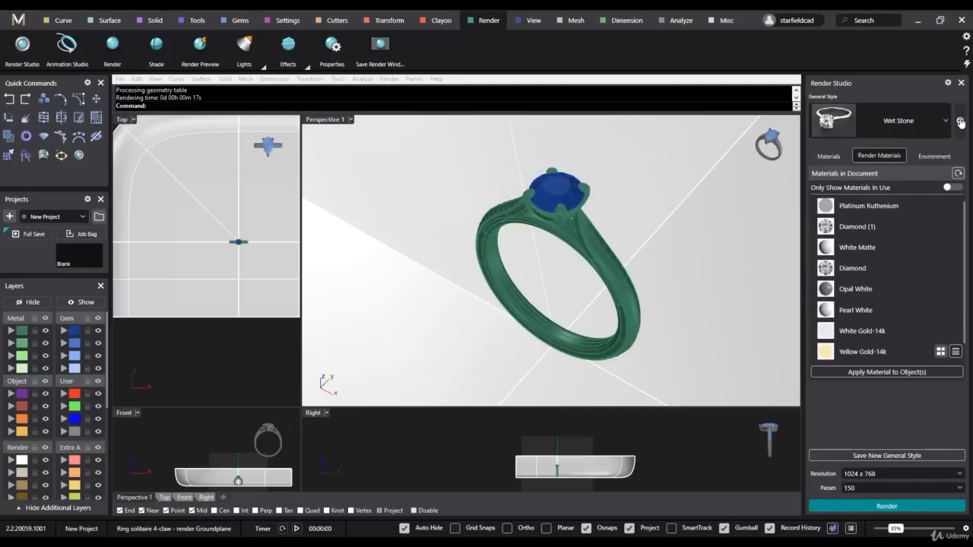
{"action": "left_click", "coordinate": [867, 505]}
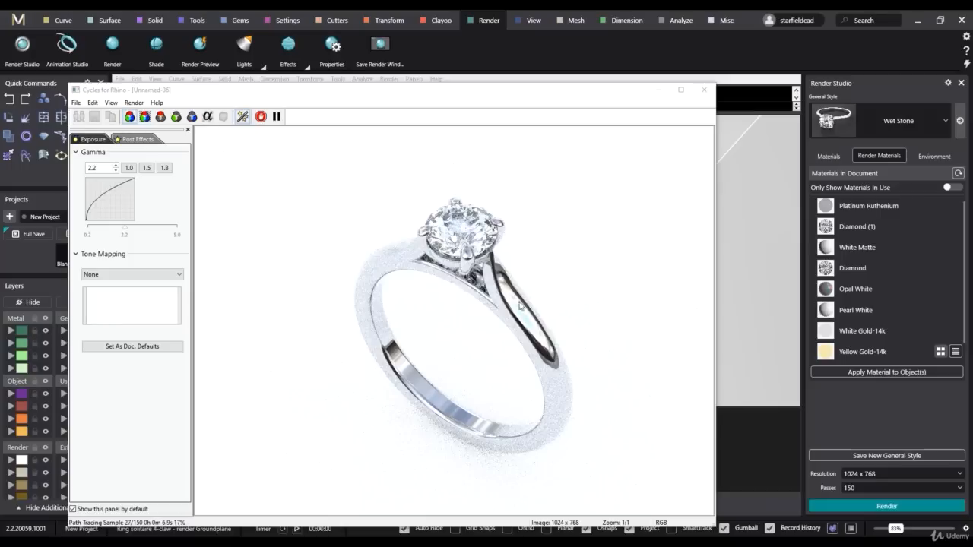
{"action": "left_click", "coordinate": [704, 90]}
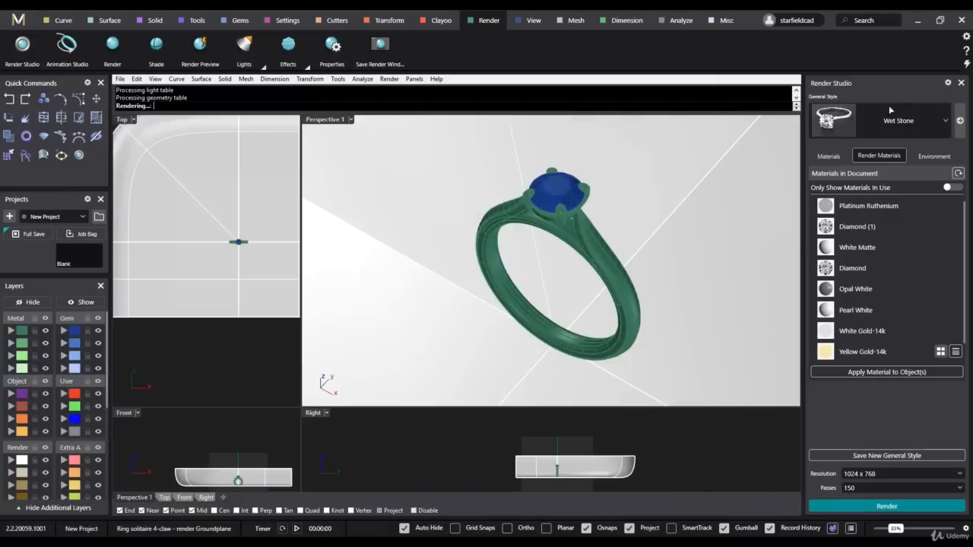
- Render the ring with the Studio Colorful Diamond general style at 150 passes and close the finished render
{"action": "left_click", "coordinate": [945, 120]}
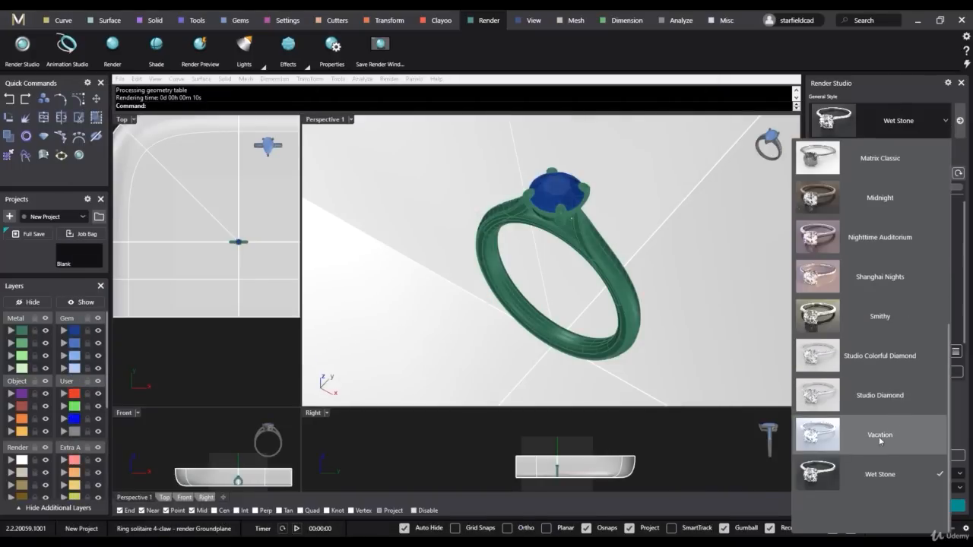
{"action": "left_click", "coordinate": [865, 354]}
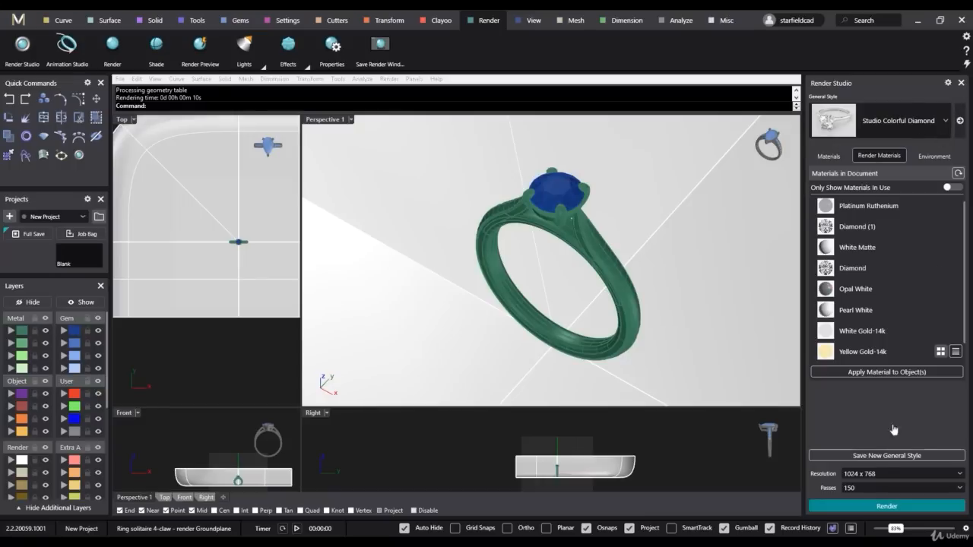
{"action": "left_click", "coordinate": [891, 506]}
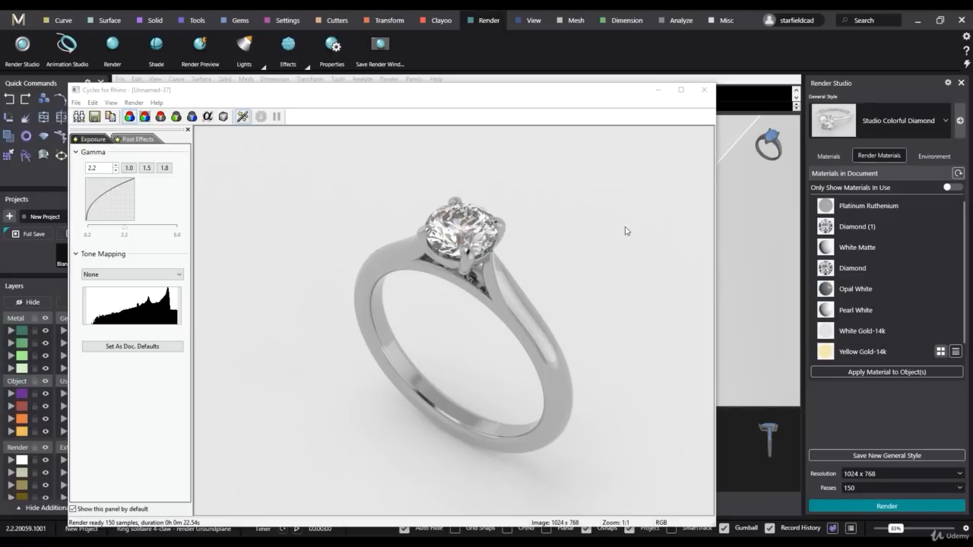
{"action": "left_click", "coordinate": [704, 90]}
- Set the general style to Studio Diamond, render the ring at 1024 x 768 with 150 passes and reposition the render window
{"action": "left_click", "coordinate": [945, 120]}
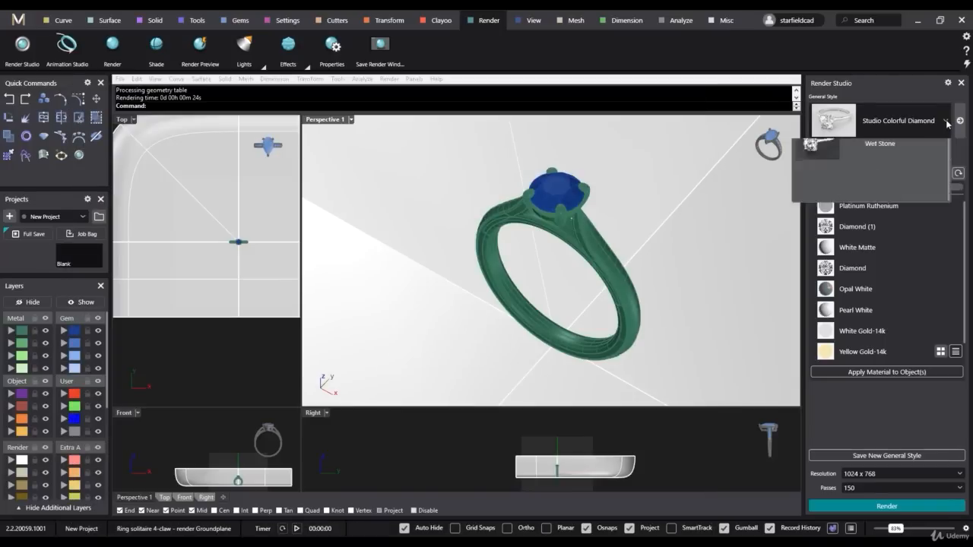
{"action": "left_click", "coordinate": [888, 397]}
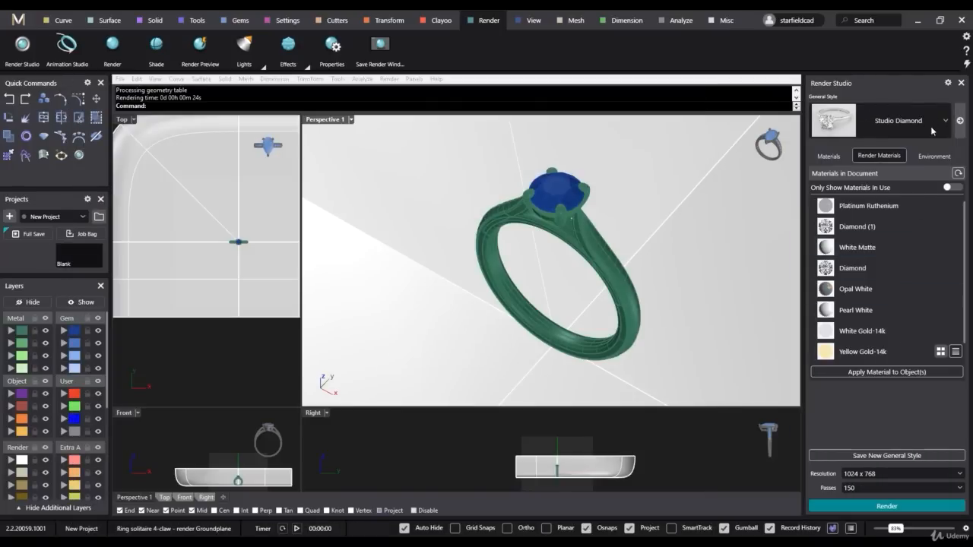
{"action": "left_click", "coordinate": [885, 507]}
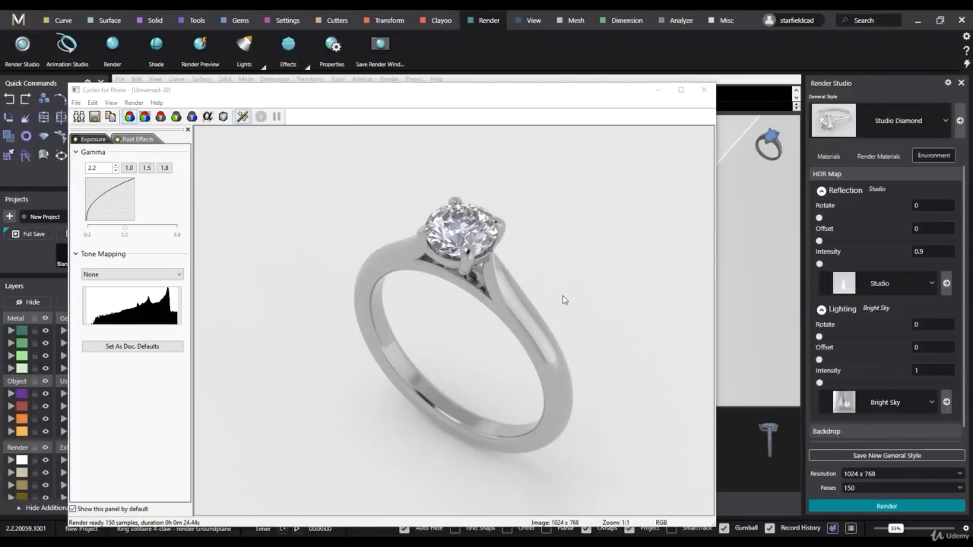
{"action": "left_click_drag", "start_coordinate": [548, 97], "coordinate": [556, 69]}
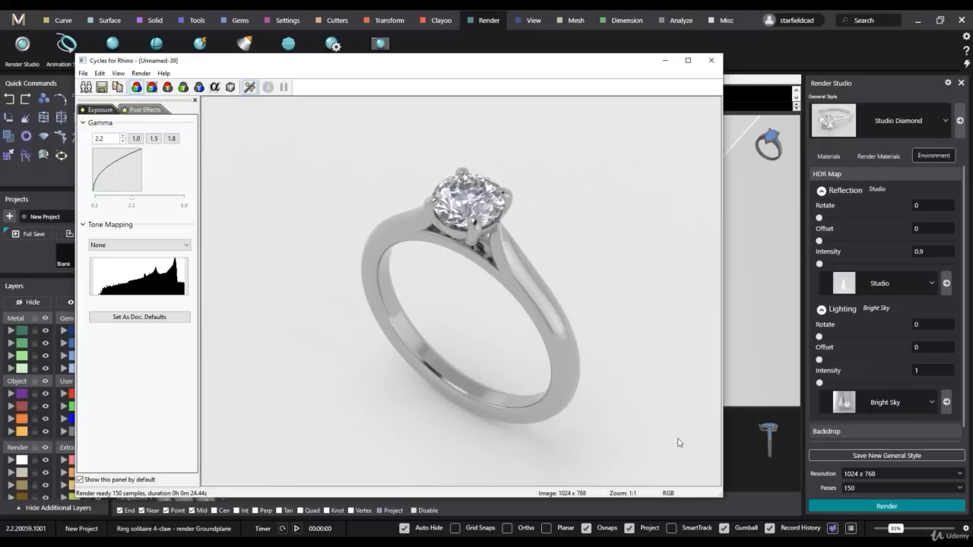
- Start saving the finished render and choose the Jewellery rendering MASTERCLASS folder inside Dropbox's Training folder as its destination
{"action": "left_click", "coordinate": [102, 87]}
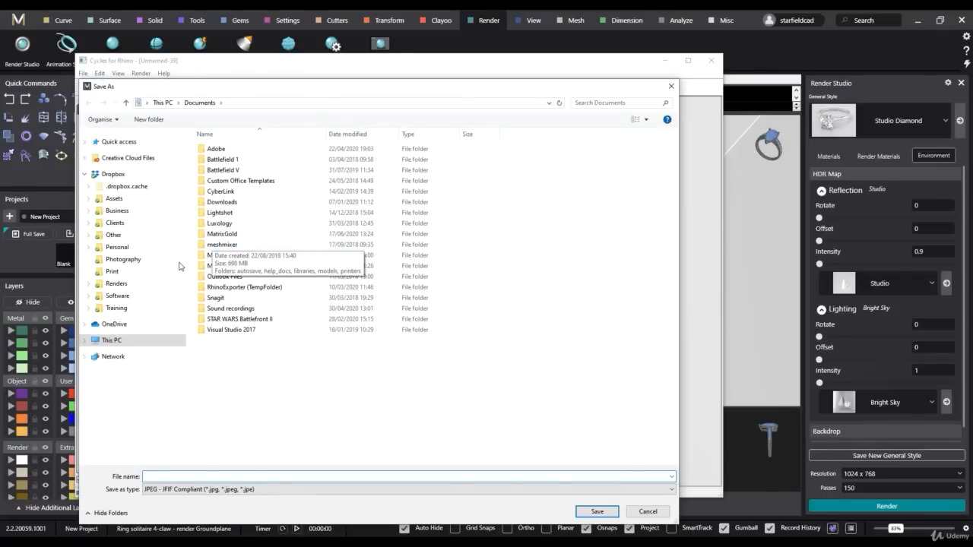
{"action": "left_click", "coordinate": [121, 309]}
{"action": "left_click", "coordinate": [239, 160]}
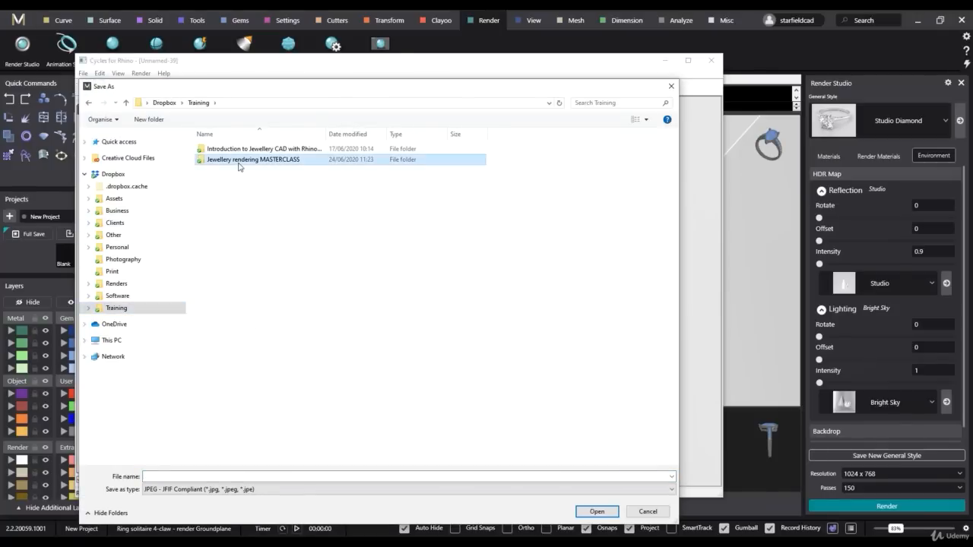
{"action": "double_click", "coordinate": [238, 166]}
- Save the render as a JPEG named "4-claw solitaire - MatrixGold 1" and close the render window
{"action": "left_click", "coordinate": [249, 477]}
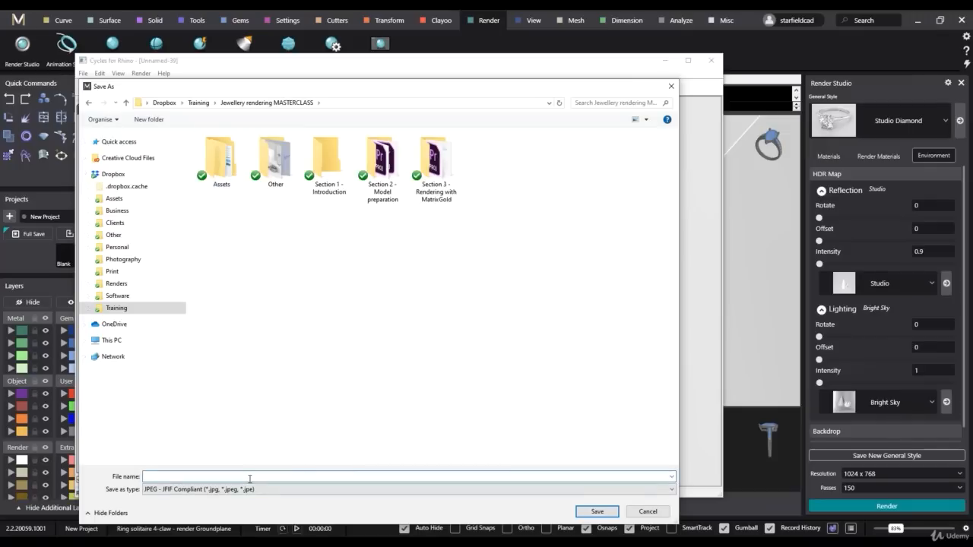
{"action": "type", "text": "4-claw so"}
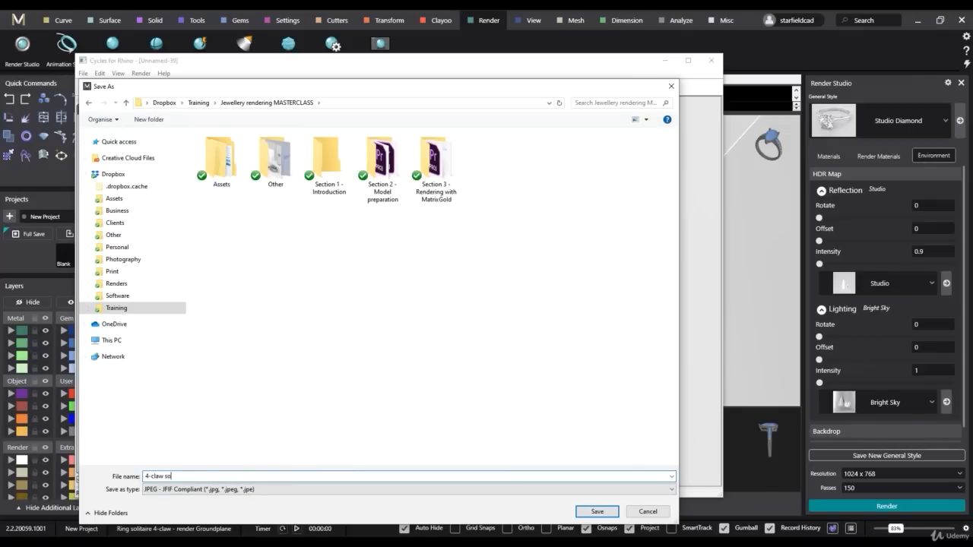
{"action": "type", "text": "litaire - MatrixGold 1"}
{"action": "key", "text": "Return"}
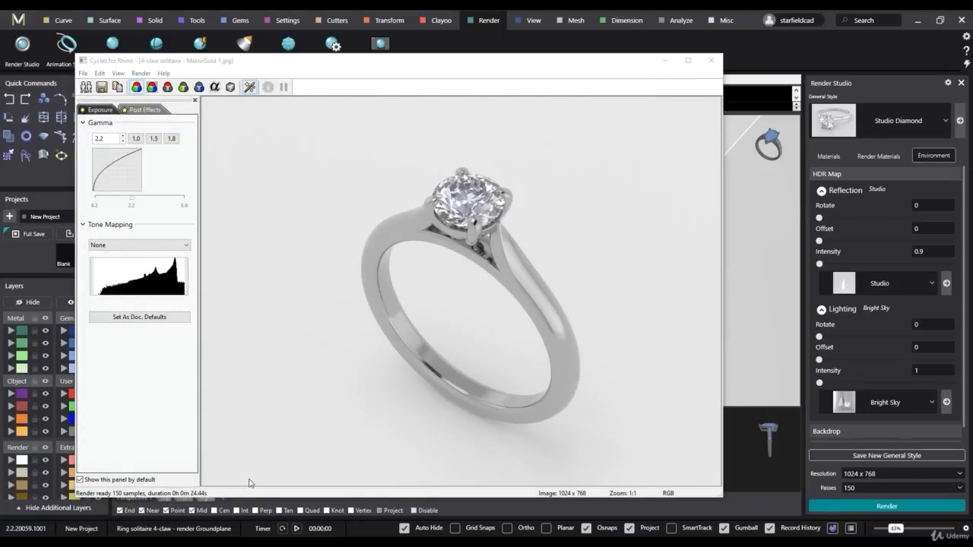
{"action": "left_click", "coordinate": [710, 60]}
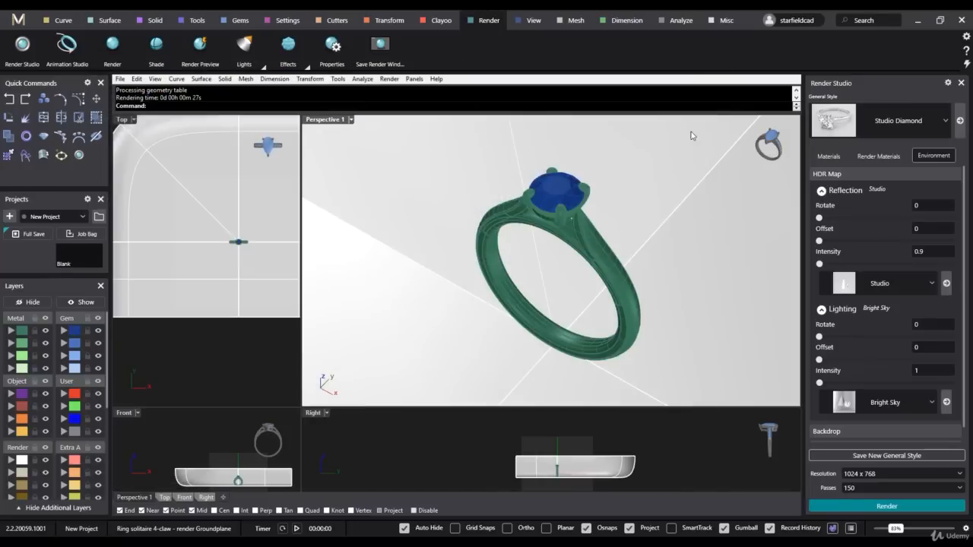